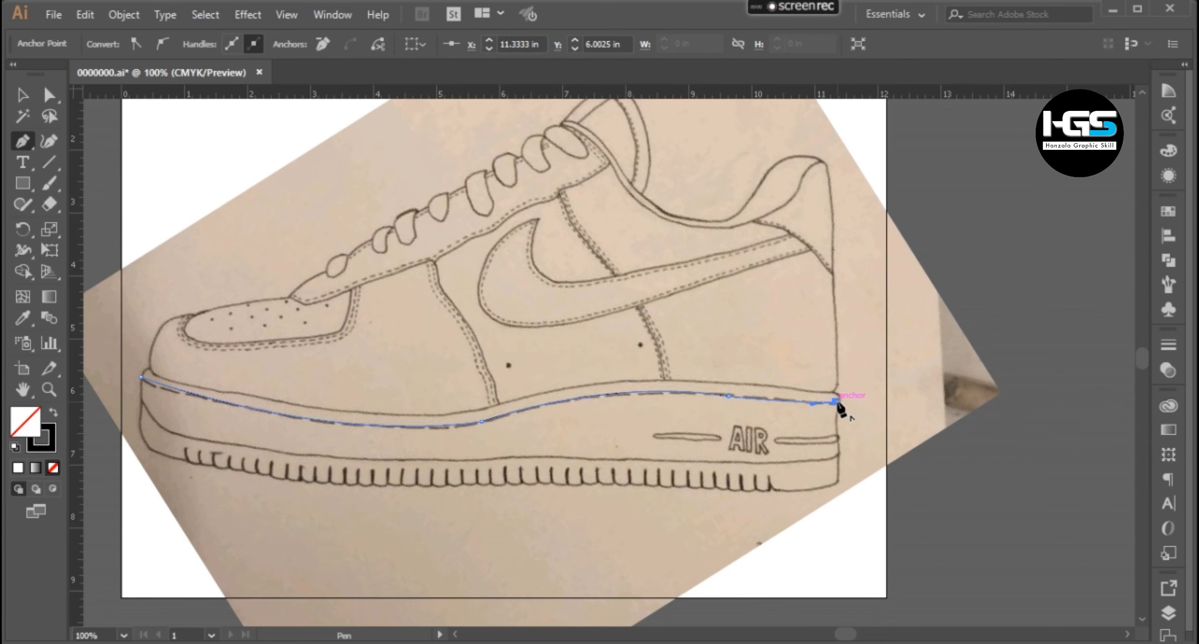
End the traced upper midsole line and set its stroke weight to 3 pt
click(50, 443)
click(1144, 133)
key(v)
click(829, 528)
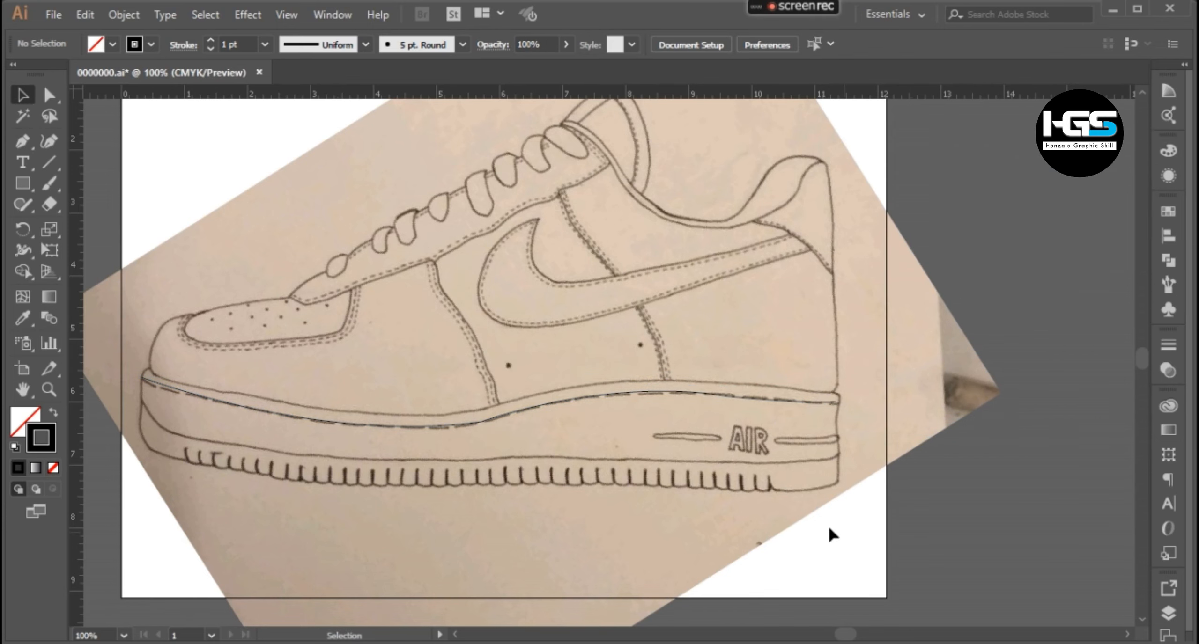
click(702, 394)
scroll(236, 48, up, 2)
click(635, 465)
drag(416, 455, 452, 434)
Trace the lower midsole line from the toe to the heel with the Pen tool
key(p)
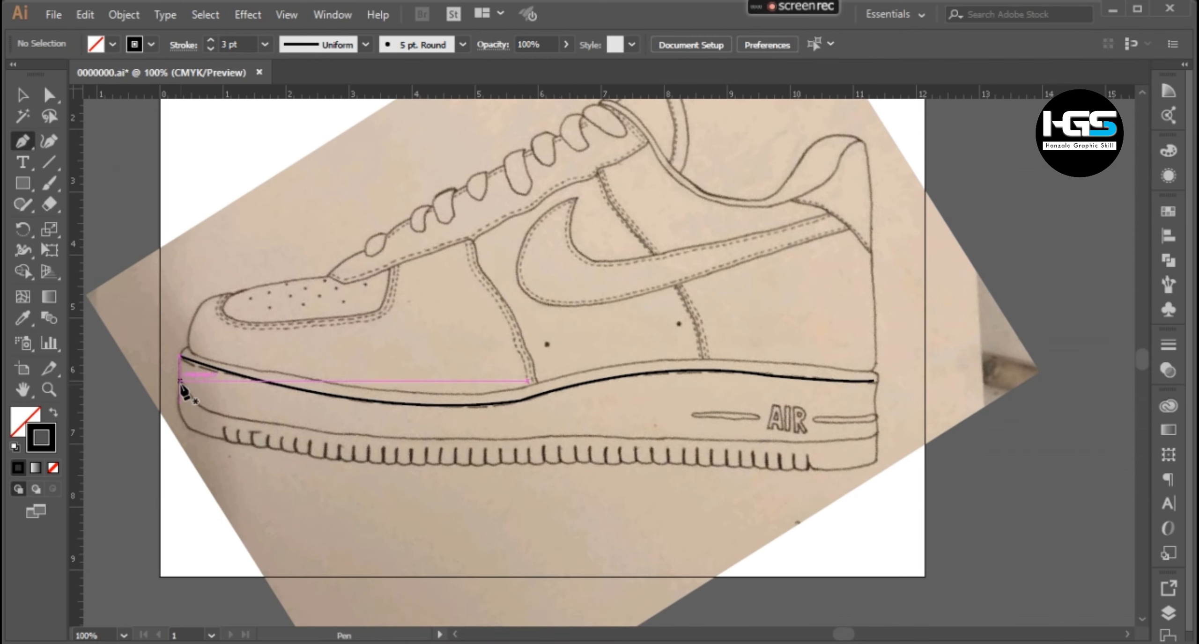
click(179, 382)
scroll(209, 445, up, 1)
drag(239, 403, 305, 413)
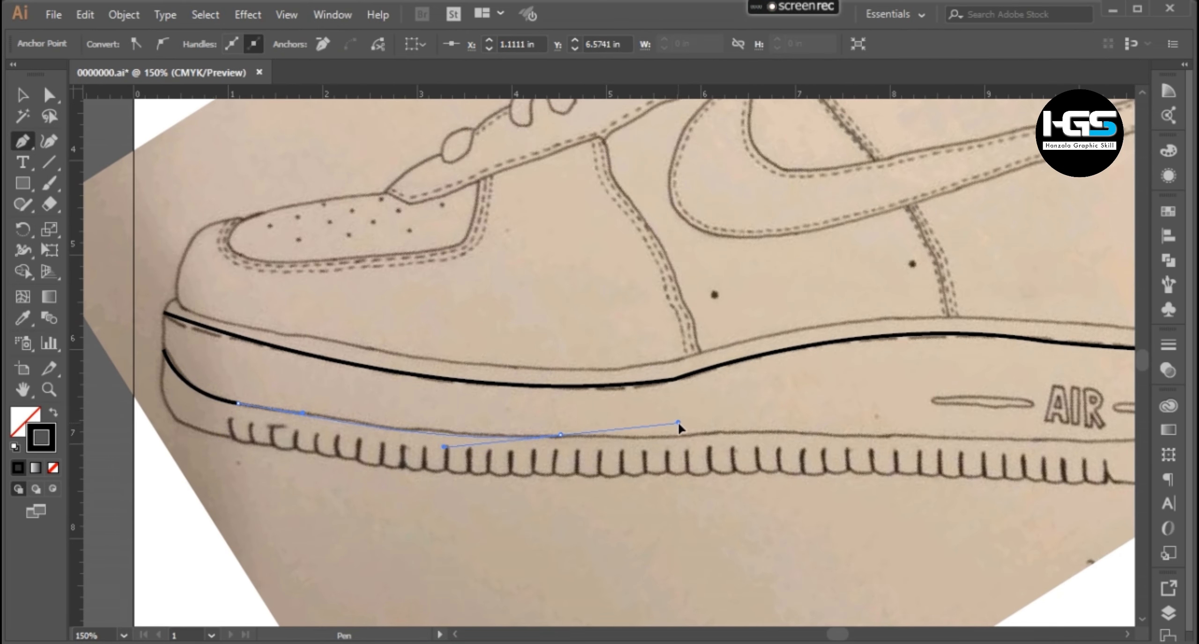
drag(678, 422, 458, 484)
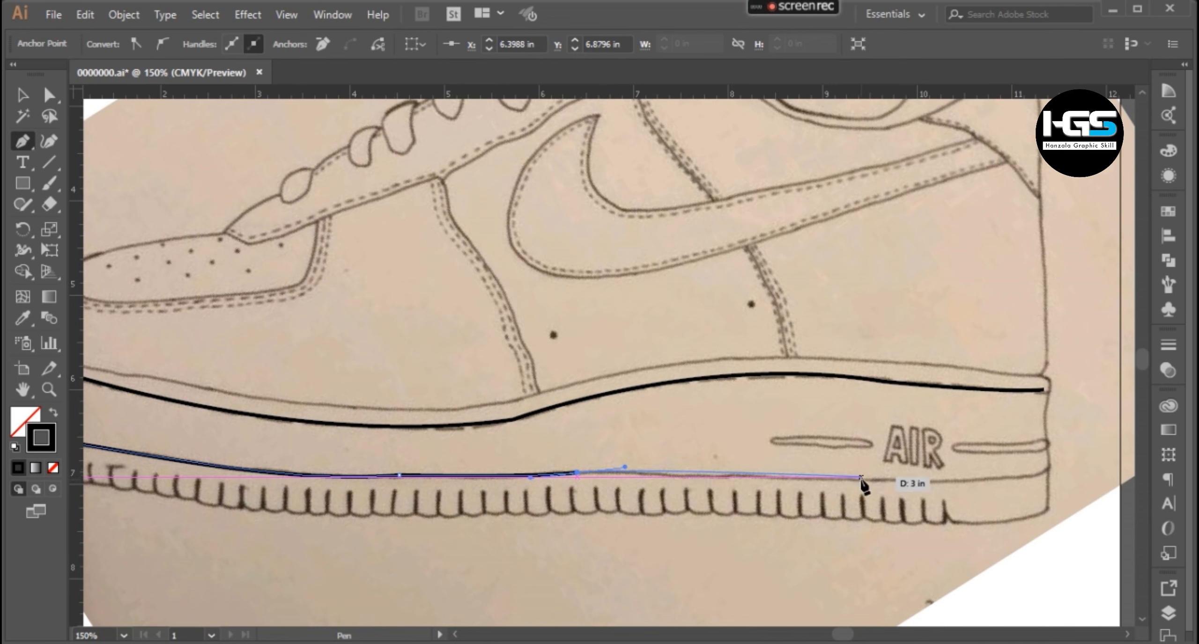
drag(1067, 445, 1067, 446)
Continue the outsole path down the heel and along the bottom edge to the rearmost tread groove
click(1047, 501)
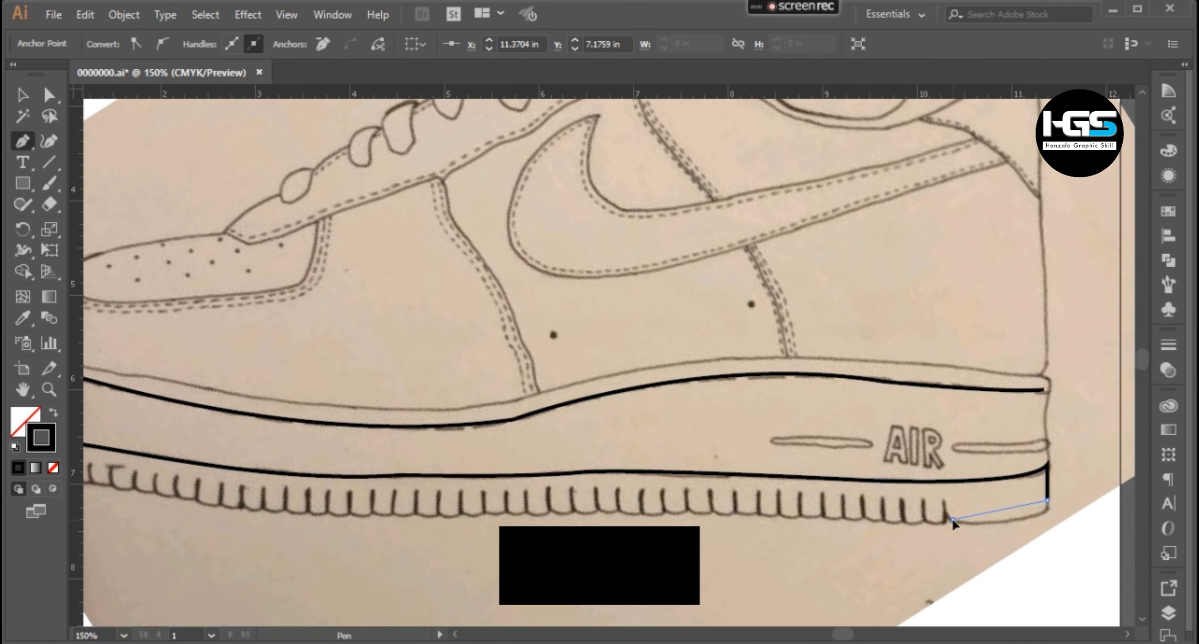
drag(860, 521, 858, 520)
click(953, 520)
scroll(953, 520, up, 3)
Try to trace the tread grooves nearest the heel as connected U-shaped curves, and undo them
drag(901, 468, 901, 436)
click(901, 468)
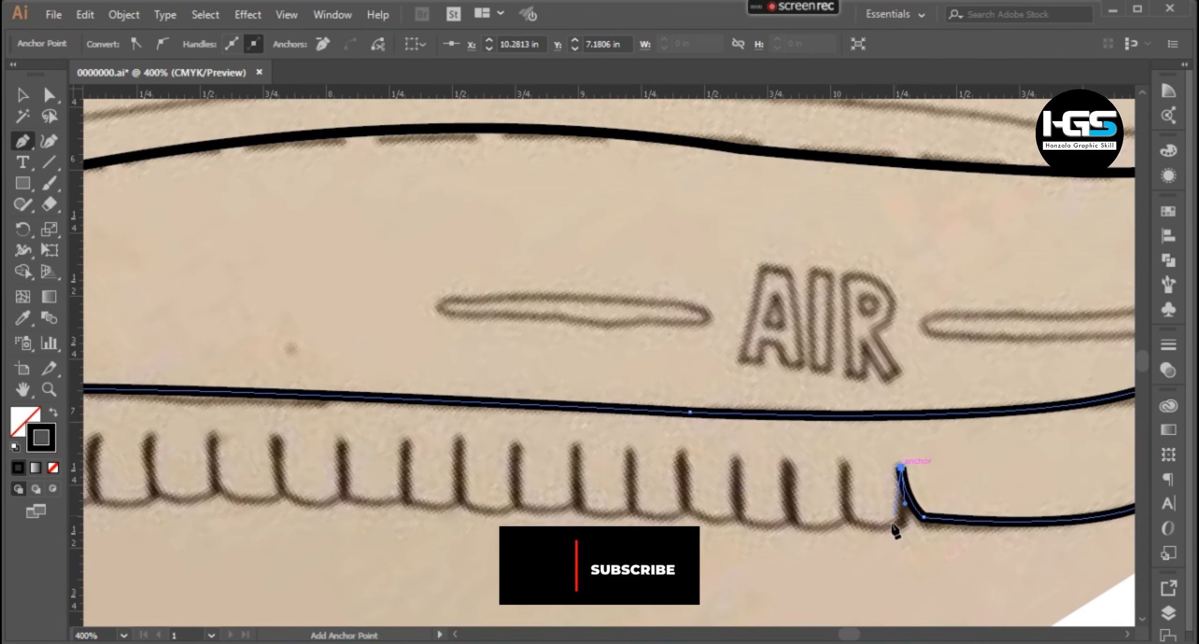
drag(893, 526, 864, 525)
key(ctrl+z)
drag(864, 527, 817, 511)
click(864, 527)
drag(845, 465, 851, 406)
click(845, 465)
drag(826, 529, 796, 529)
drag(791, 463, 793, 437)
mouse_move(778, 526)
mouse_down()
mouse_move(755, 531)
mouse_move(778, 533)
mouse_up()
scroll(777, 533, down, 1)
scroll(769, 530, up, 2)
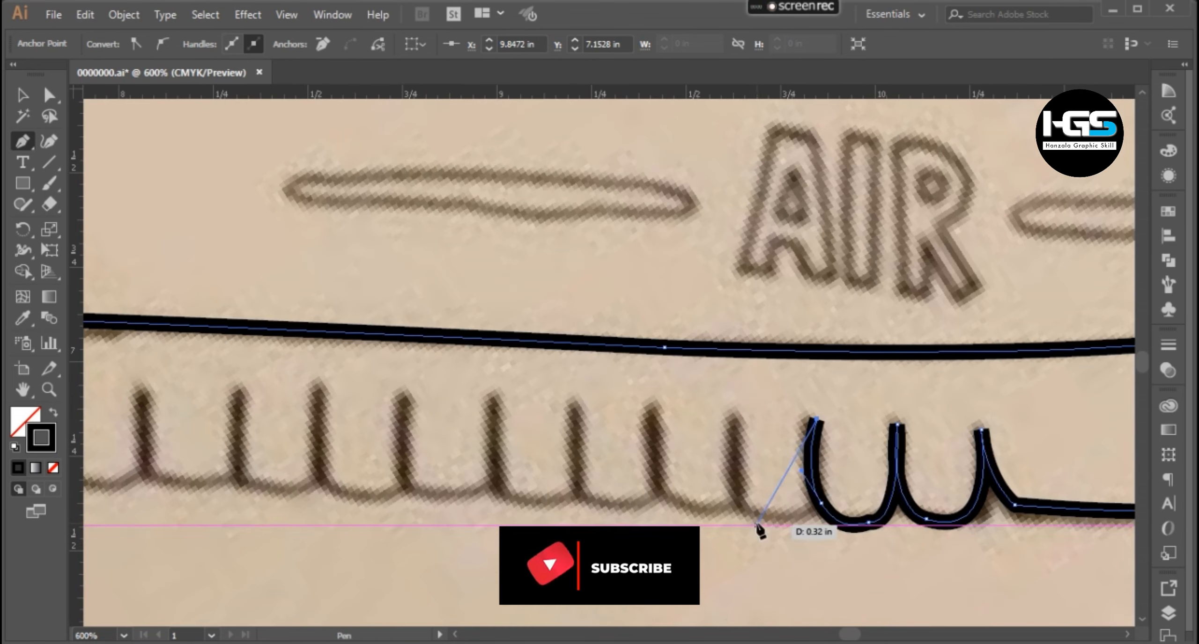
key(ctrl+z)
key(ctrl+z)
key(ctrl+z)
key(ctrl+z)
scroll(870, 508, down, 2)
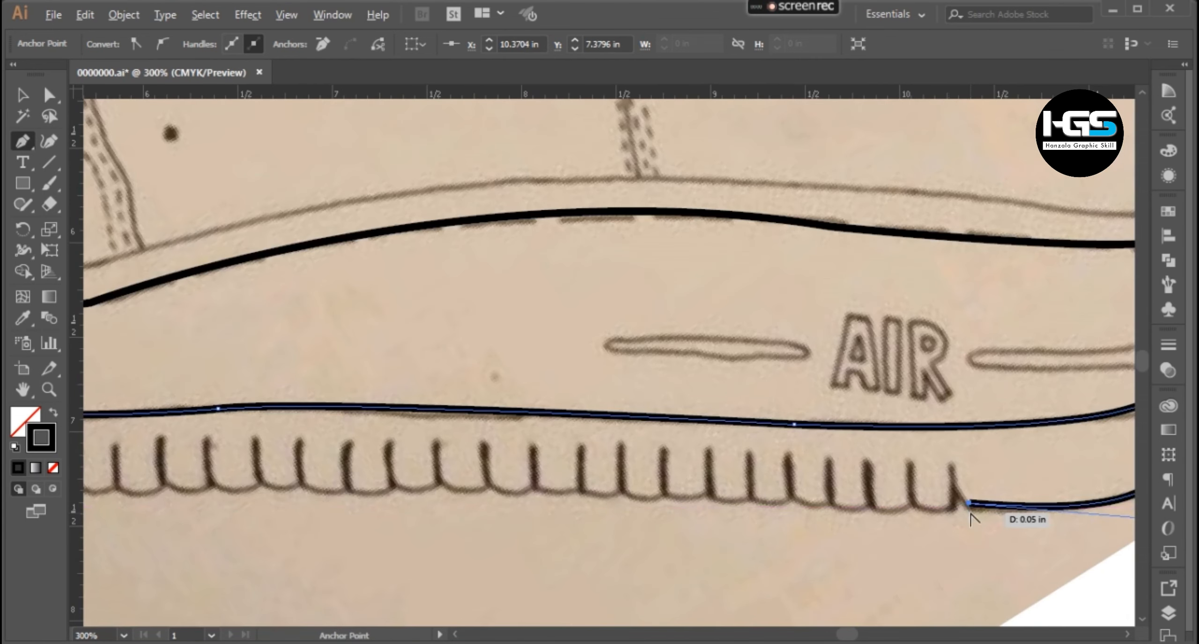
Retry the U-shaped curves through the two rearmost tread grooves and undo the attempt
scroll(920, 365, up, 2)
key(p)
click(934, 419)
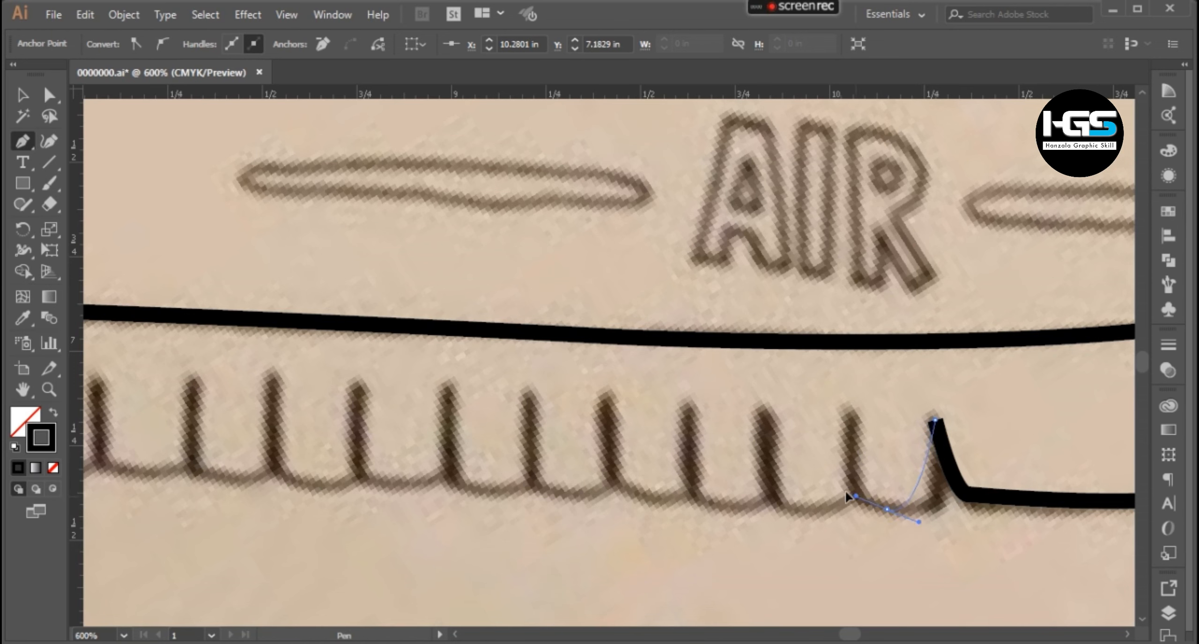
drag(887, 509, 824, 473)
scroll(845, 524, down, 3)
scroll(848, 517, up, 2)
click(853, 473)
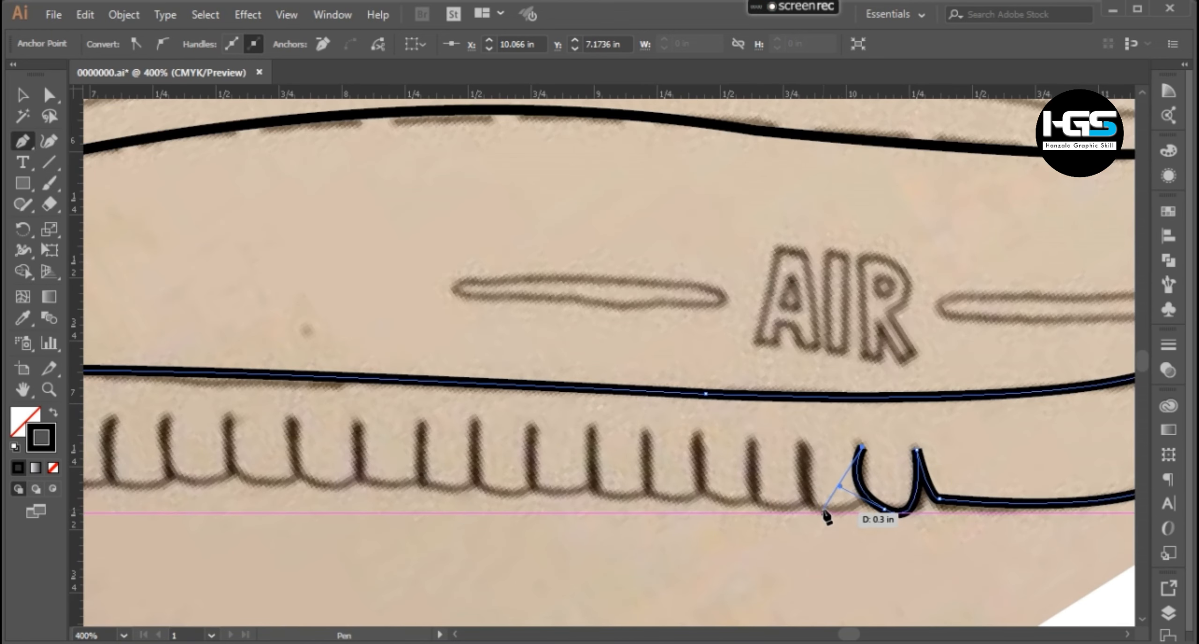
click(825, 478)
drag(832, 514, 791, 499)
key(ctrl+z)
key(ctrl+z)
key(ctrl+z)
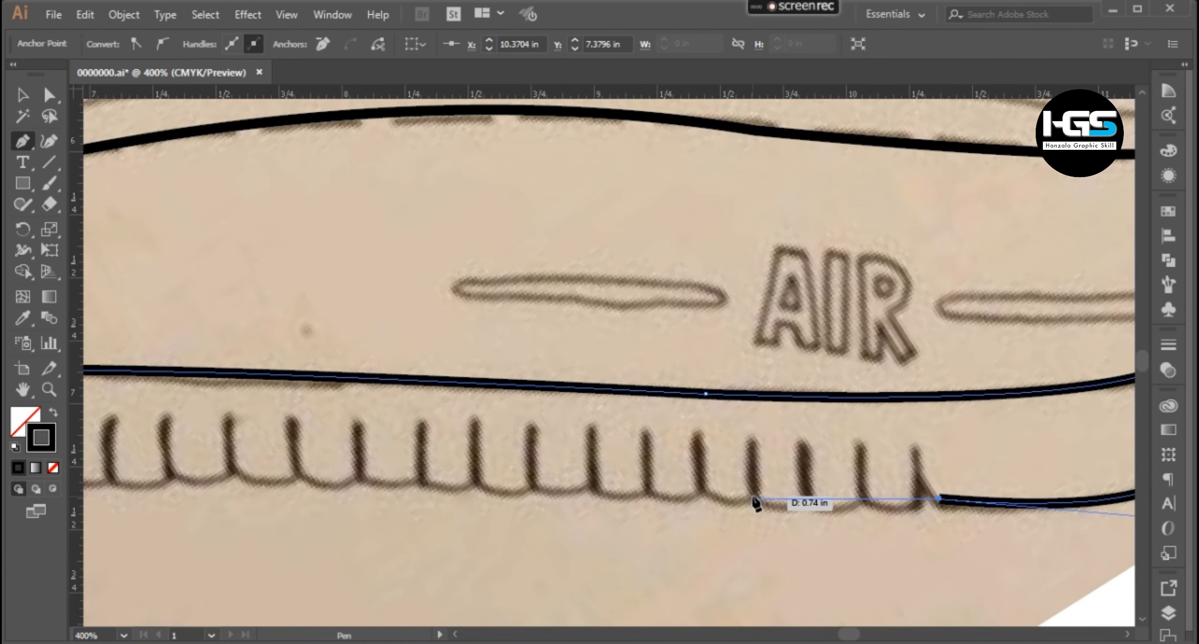
Extend the outsole path with a curve up to the tip of the rearmost tread groove
click(916, 451)
scroll(921, 456, up, 1)
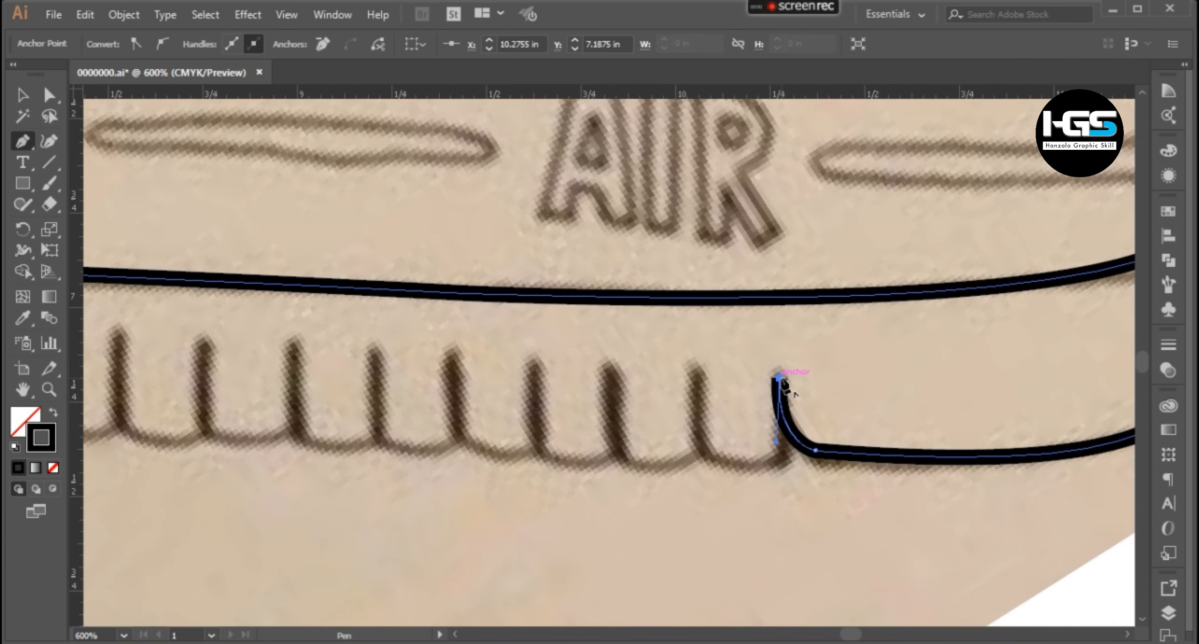
Try to continue the outsole path through the following grooves with smooth anchors at their tips, then undo back to the rearmost groove
drag(887, 509, 844, 502)
drag(701, 366, 706, 408)
drag(673, 483, 677, 487)
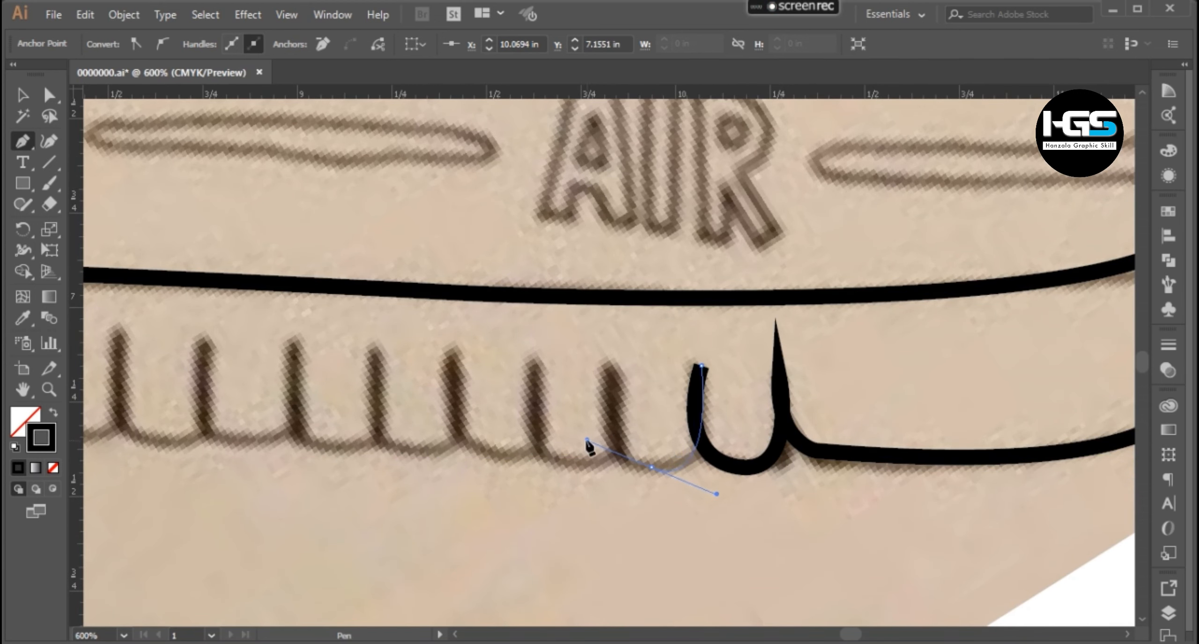
drag(615, 372, 811, 428)
drag(770, 473, 704, 457)
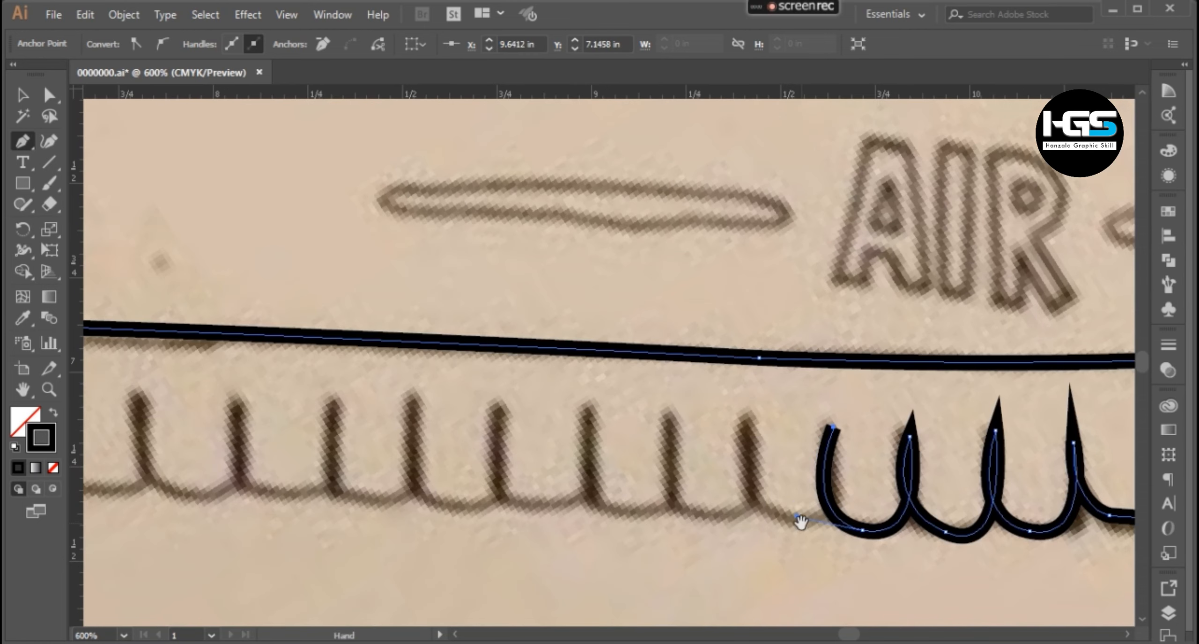
drag(831, 424, 827, 468)
drag(792, 473, 717, 471)
drag(755, 422, 750, 464)
mouse_move(772, 420)
mouse_down()
mouse_move(731, 461)
mouse_move(803, 517)
mouse_up()
scroll(731, 462, down, 1)
scroll(735, 460, up, 2)
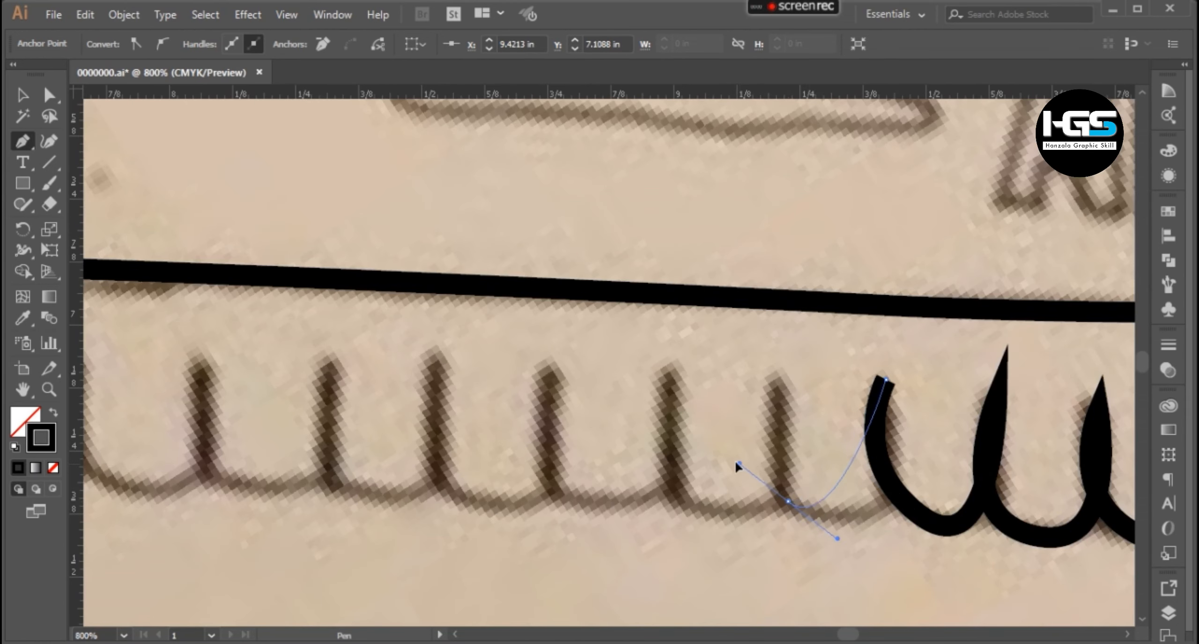
key(ctrl+z)
scroll(869, 544, up, 3)
key(ctrl+z)
key(ctrl+z)
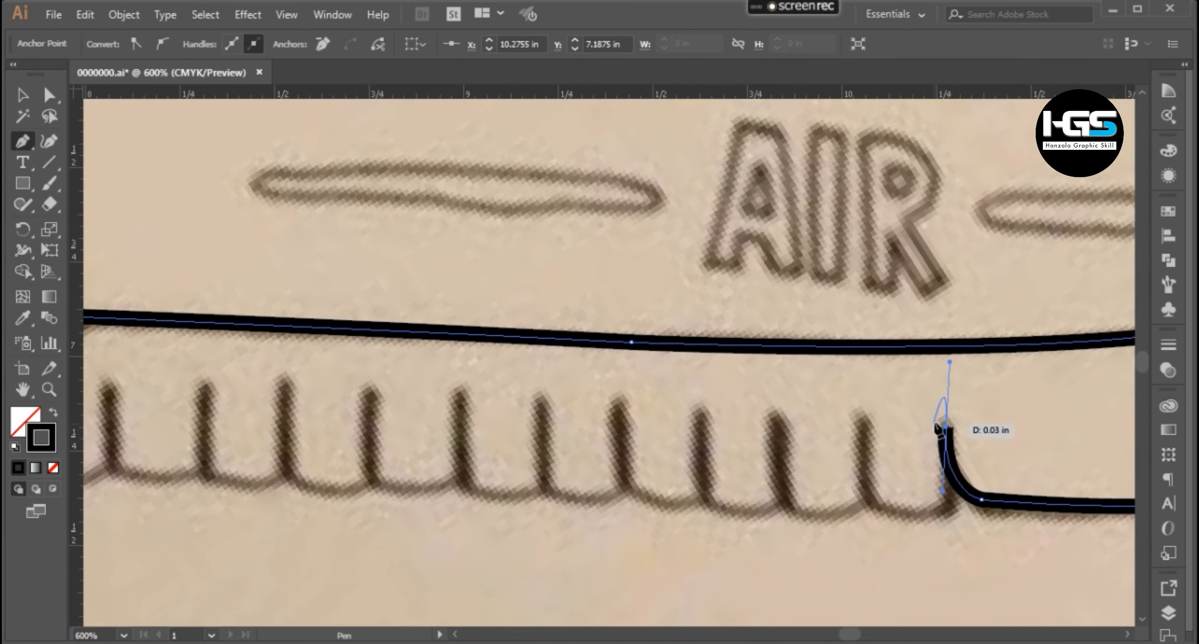
Bring the path down to the outsole's bottom edge and trace the first tread scallops below the AIR lettering, skipping the groove lines
drag(937, 428, 937, 429)
drag(876, 514, 869, 422)
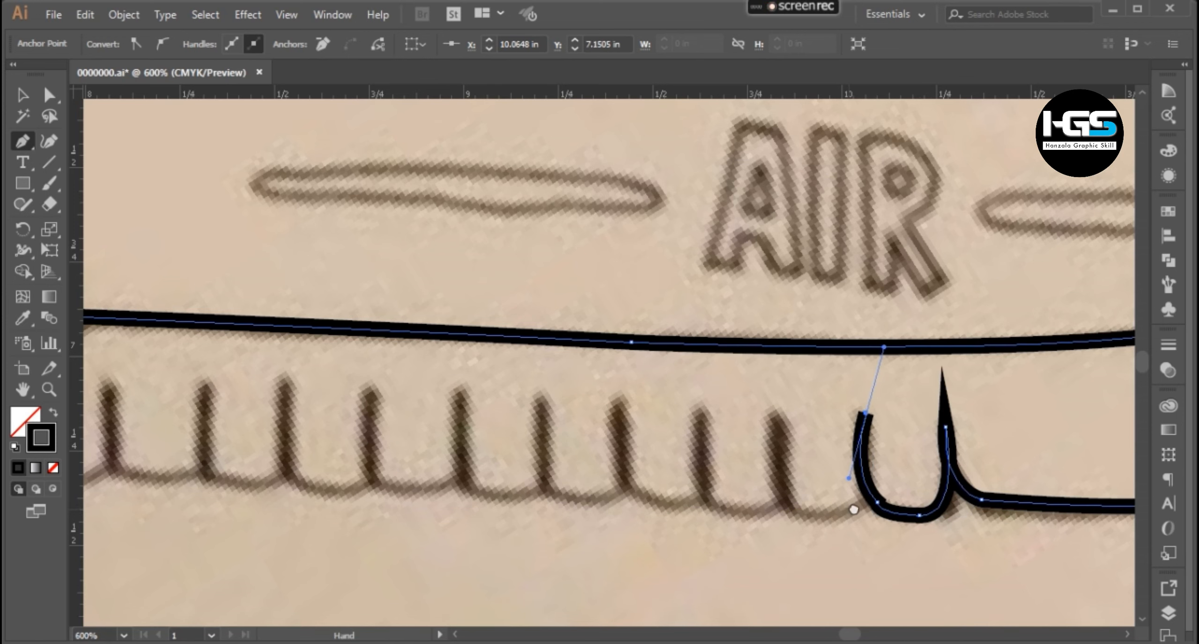
mouse_move(853, 510)
mouse_down()
mouse_move(872, 502)
mouse_move(843, 529)
mouse_up()
click(886, 407)
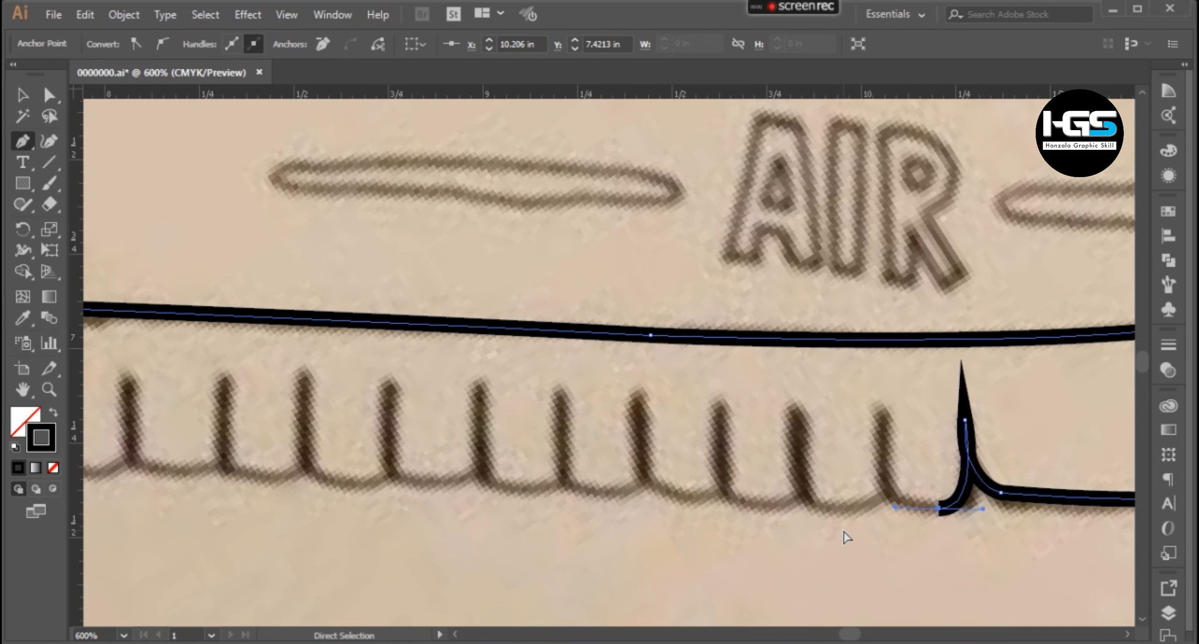
click(938, 508)
click(884, 487)
drag(806, 493, 902, 525)
mouse_move(848, 490)
mouse_down()
mouse_move(873, 522)
mouse_move(894, 521)
mouse_move(860, 487)
mouse_up()
click(847, 483)
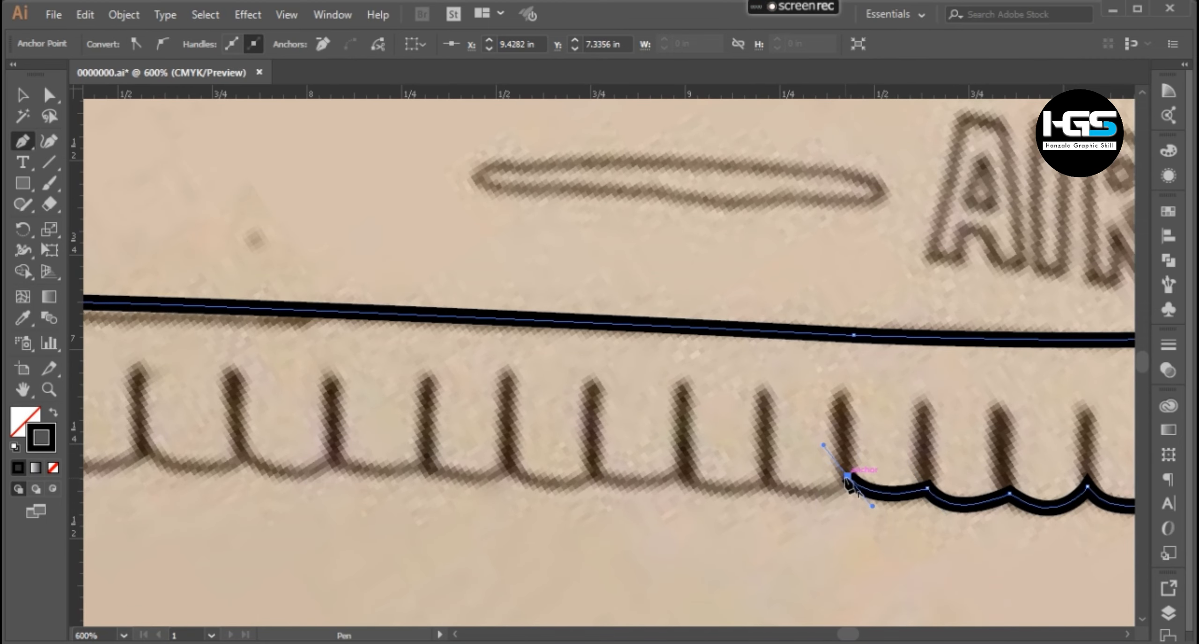
Continue the scalloped bottom edge of the outsole forward beneath the stripe in front of the AIR lettering
click(766, 483)
drag(717, 458, 884, 500)
click(898, 474)
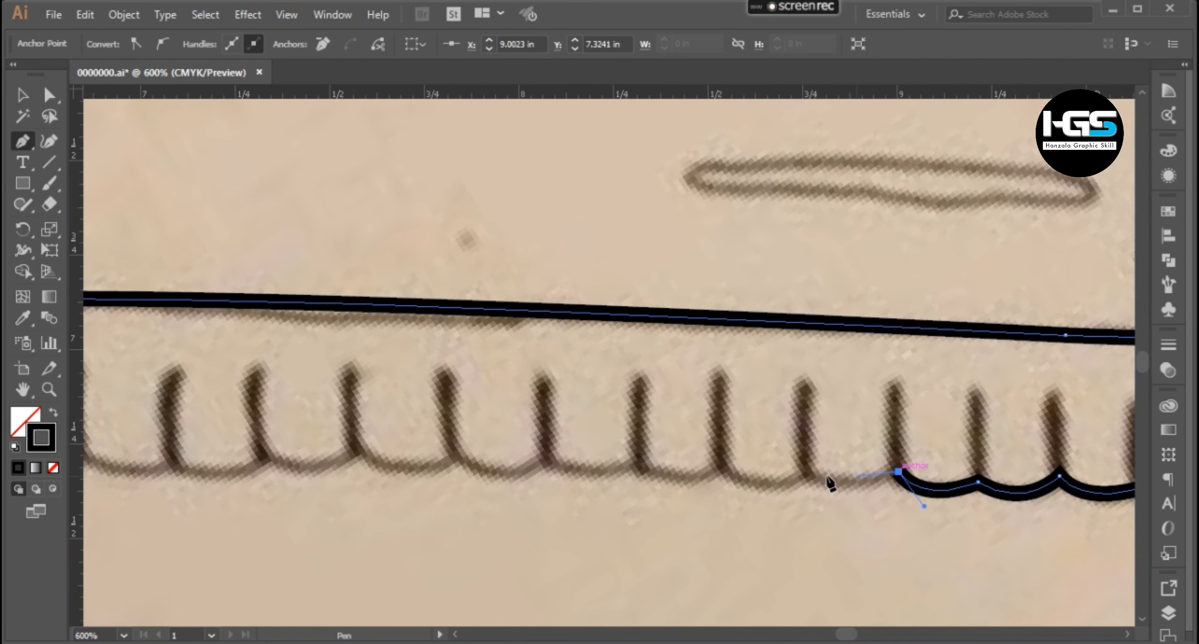
drag(805, 477, 911, 491)
click(805, 478)
click(932, 529)
drag(853, 531, 928, 464)
drag(766, 471, 726, 427)
drag(726, 427, 832, 421)
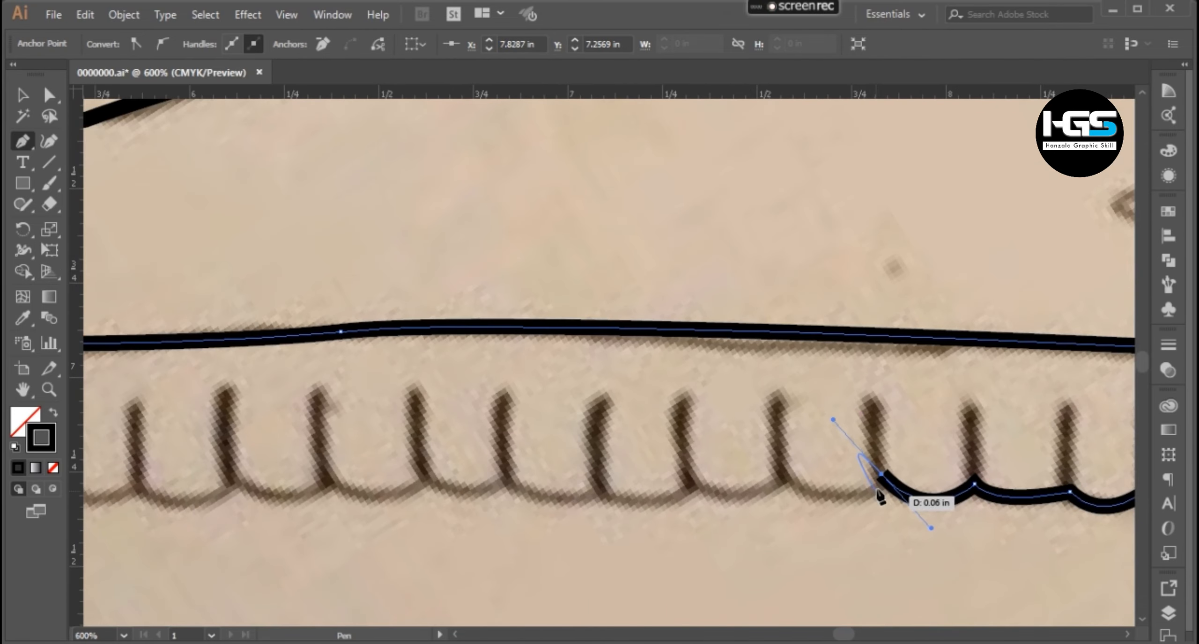
Trace the tread scallops along the outsole's bottom edge between the two side seams
drag(766, 443, 729, 422)
drag(729, 422, 848, 419)
click(810, 474)
drag(721, 487, 670, 454)
drag(671, 454, 822, 444)
click(871, 488)
click(858, 489)
drag(771, 485, 738, 436)
drag(732, 521, 887, 513)
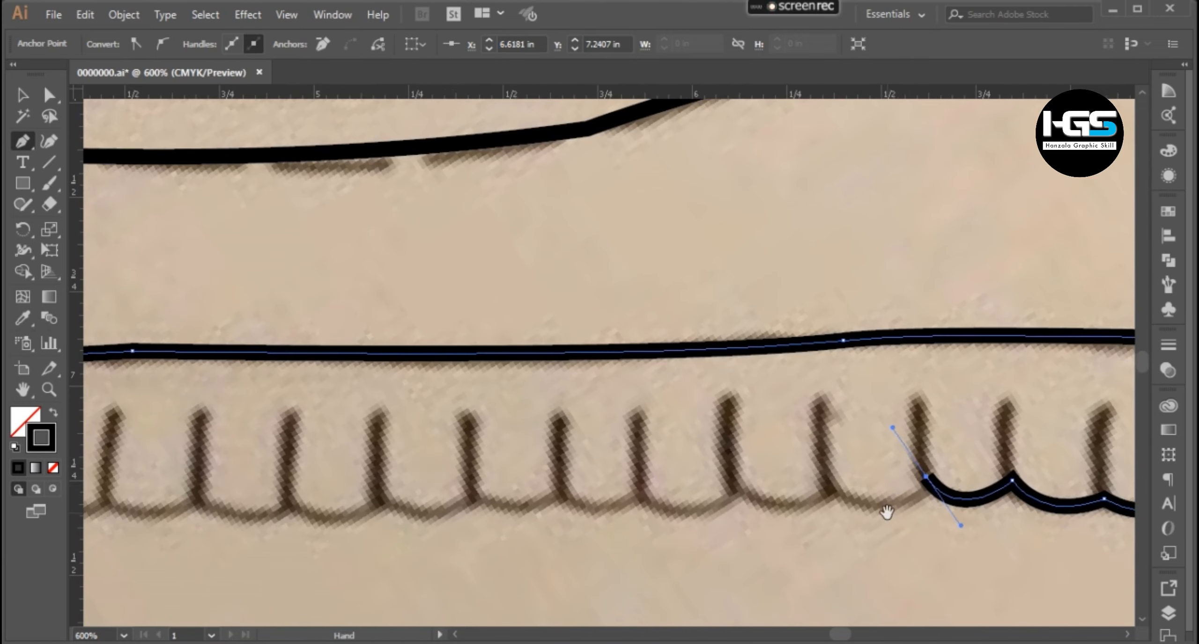
Extend the scalloped outsole edge forward past the front side seam, with a corner anchor at each groove base
drag(738, 490, 690, 437)
drag(739, 516, 702, 445)
click(846, 490)
drag(734, 511, 889, 514)
click(904, 500)
drag(826, 494, 807, 464)
drag(734, 488, 695, 447)
mouse_move(709, 493)
mouse_down()
mouse_move(836, 519)
mouse_move(744, 485)
mouse_up()
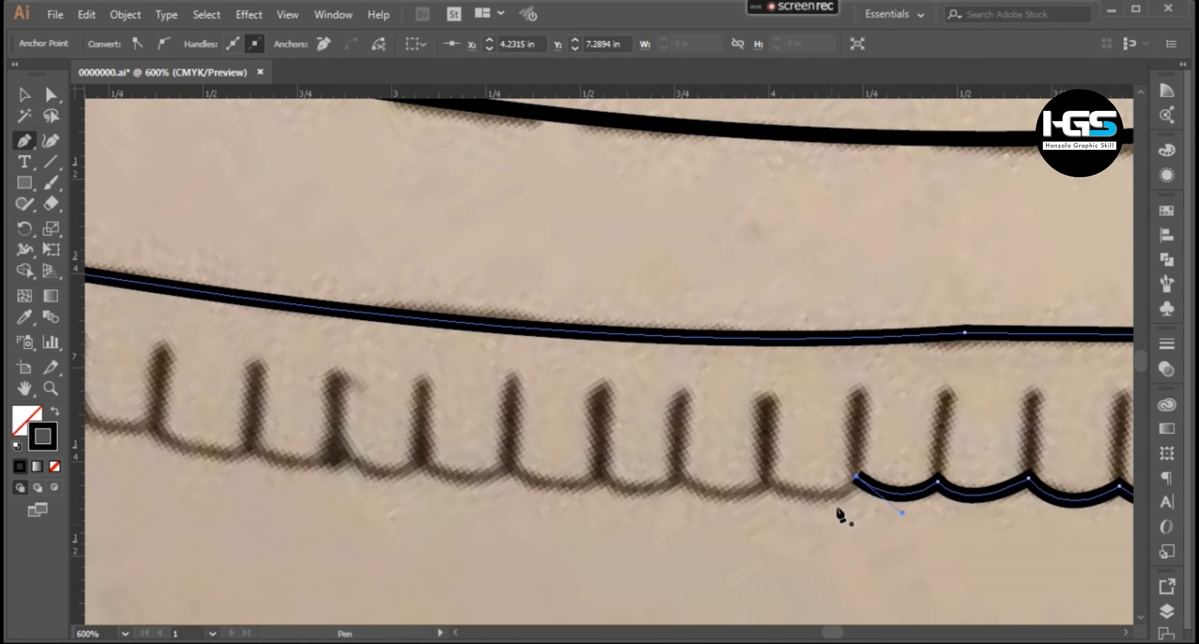
Trace the next tread scallops along the outsole's bottom edge under the rear of the forefoot
drag(781, 488, 739, 428)
click(768, 474)
drag(679, 478, 571, 429)
click(679, 477)
drag(557, 513, 736, 520)
click(778, 477)
drag(687, 470, 639, 420)
drag(669, 503, 841, 525)
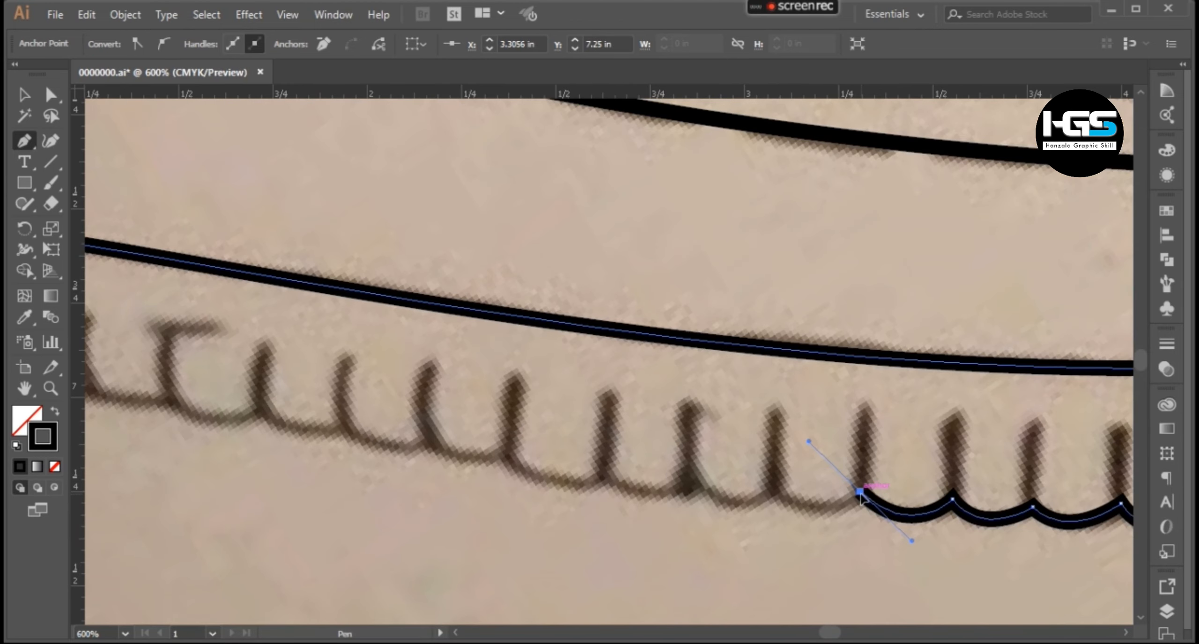
Carry the scalloped outsole edge forward under the middle of the forefoot
click(860, 492)
drag(773, 483, 742, 433)
scroll(759, 484, down, 1)
click(767, 484)
drag(710, 480, 684, 440)
click(710, 480)
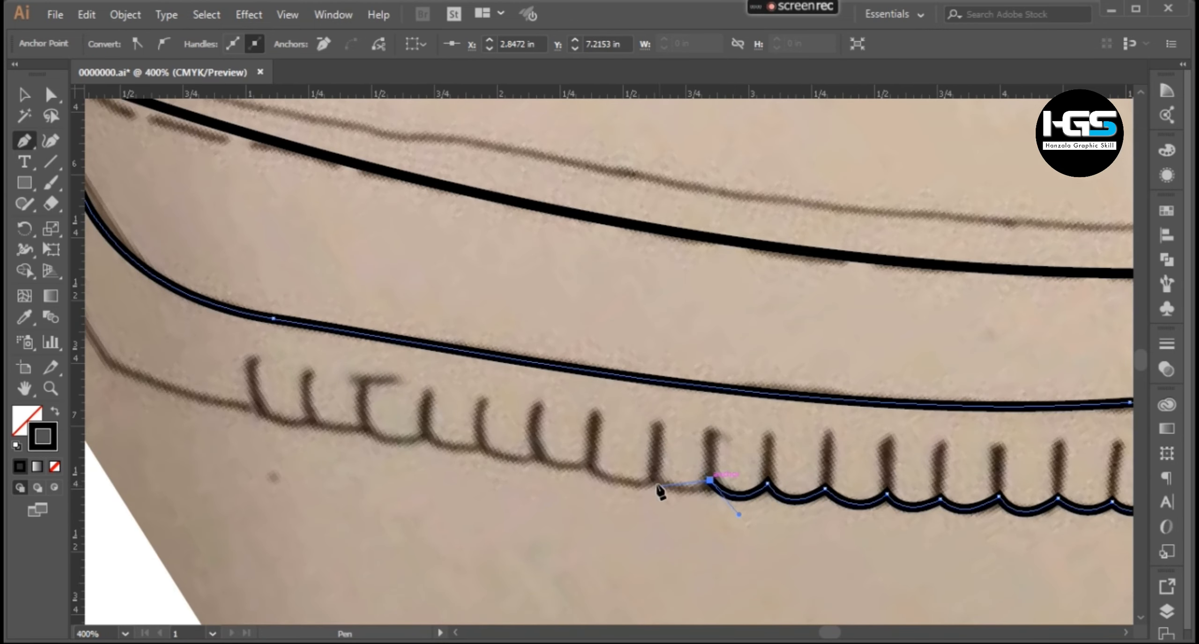
drag(651, 476, 577, 434)
click(651, 476)
click(591, 465)
Trace the remaining tread scallops up to the base of the frontmost groove near the toe
drag(536, 453, 423, 399)
click(537, 452)
click(480, 447)
drag(392, 446, 429, 427)
click(611, 479)
click(551, 470)
click(498, 462)
click(445, 452)
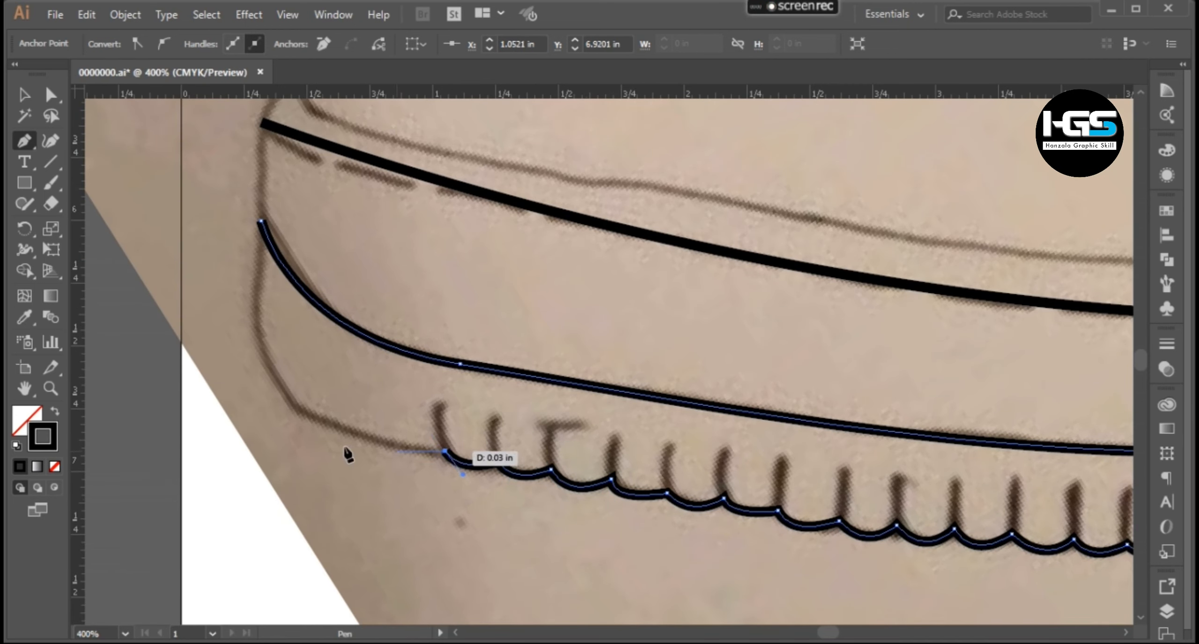
Curve the outsole path around the toe, close it at the lower midsole line's starting point, and deselect it
drag(295, 404, 269, 373)
click(294, 404)
drag(262, 221, 329, 347)
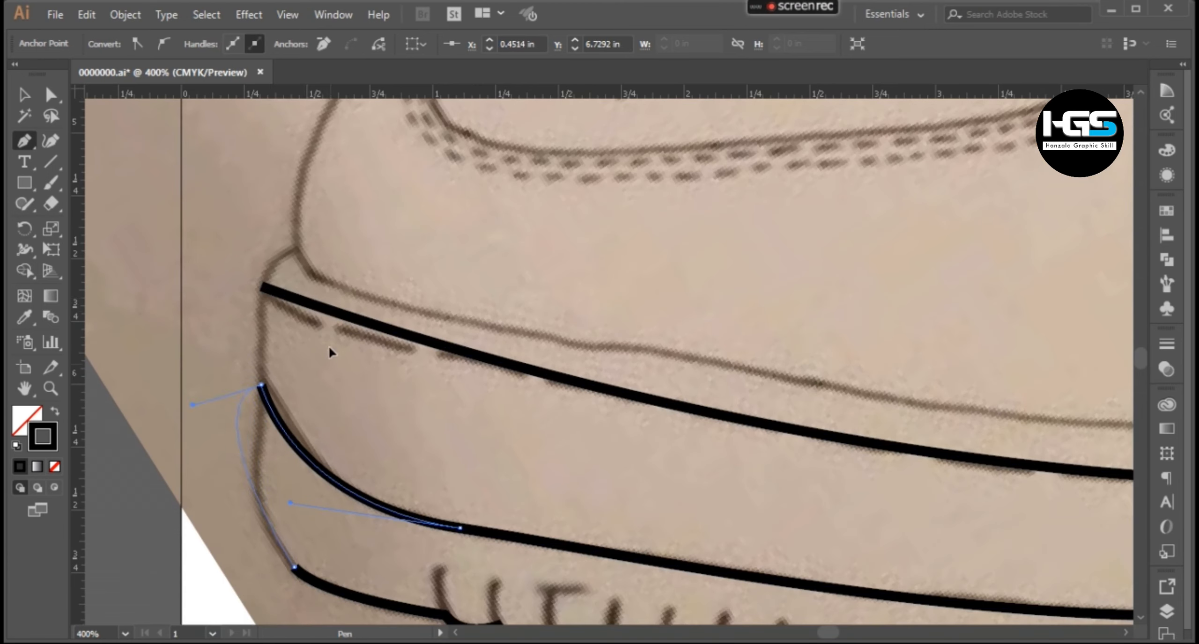
drag(287, 225, 286, 226)
scroll(317, 354, down, 4)
key(v)
drag(279, 406, 337, 420)
click(288, 469)
Start the midsole outline at the toe corner of the upper and bring it down to the outsole's front corner
scroll(330, 472, up, 1)
key(p)
scroll(308, 289, up, 2)
click(310, 291)
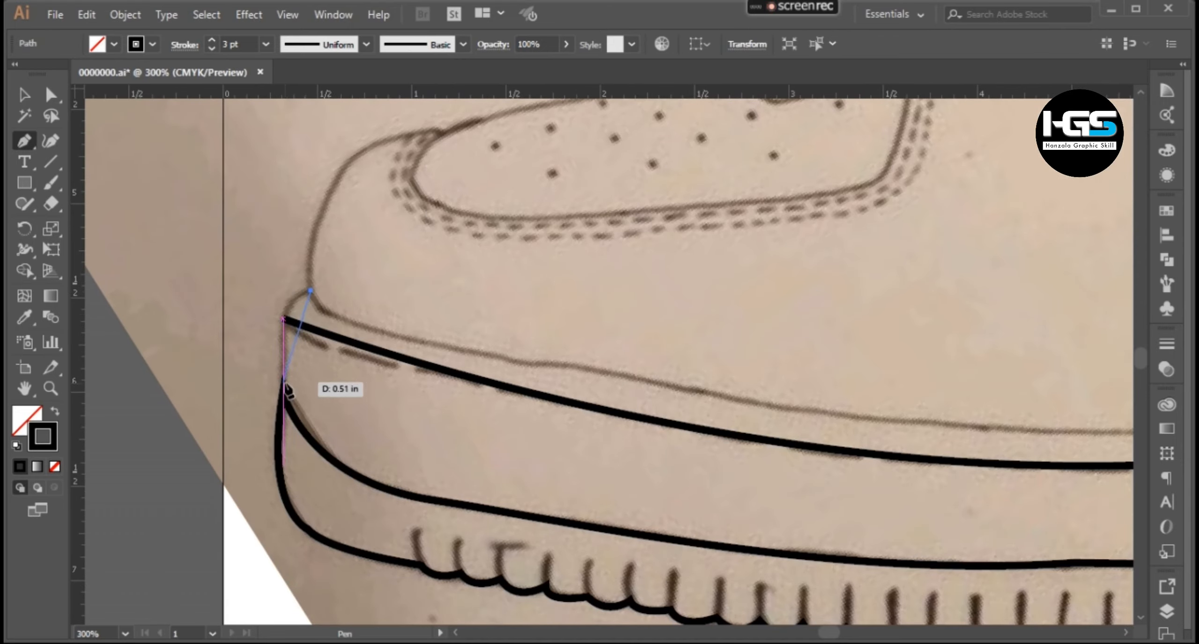
drag(298, 485, 299, 487)
click(282, 383)
Trace the bottom of the midsole outline along the outsole's upper edge from the toe to the heel corner
drag(395, 491, 492, 509)
scroll(703, 543, down, 1)
drag(703, 543, 640, 535)
click(550, 535)
drag(786, 534, 791, 538)
drag(925, 539, 370, 495)
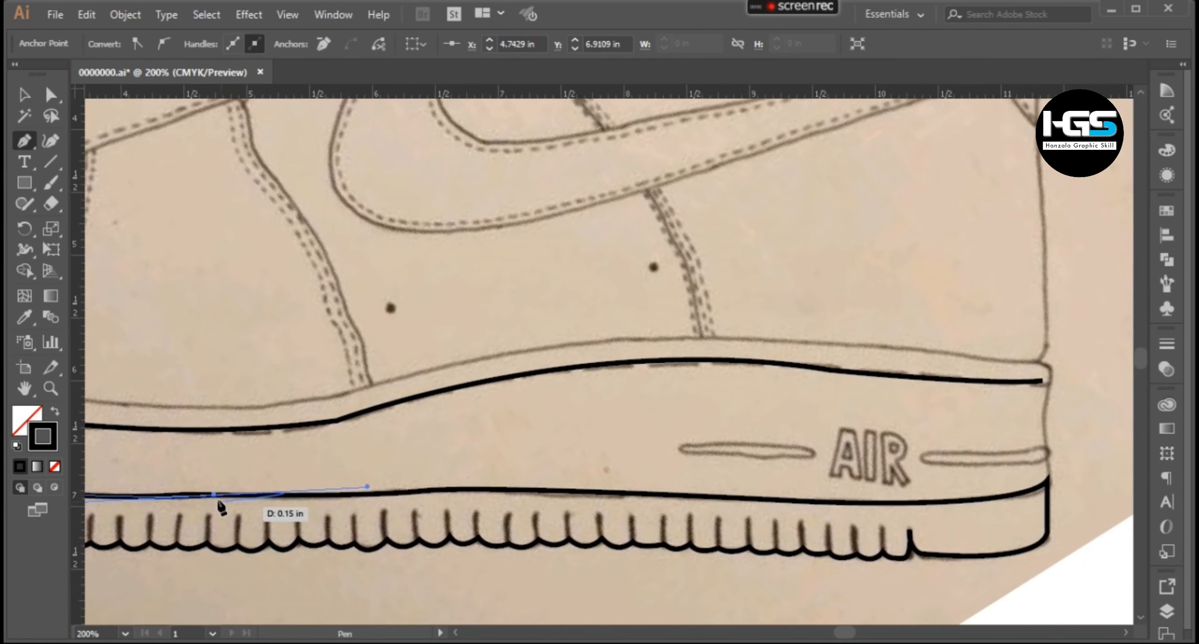
drag(600, 491, 628, 494)
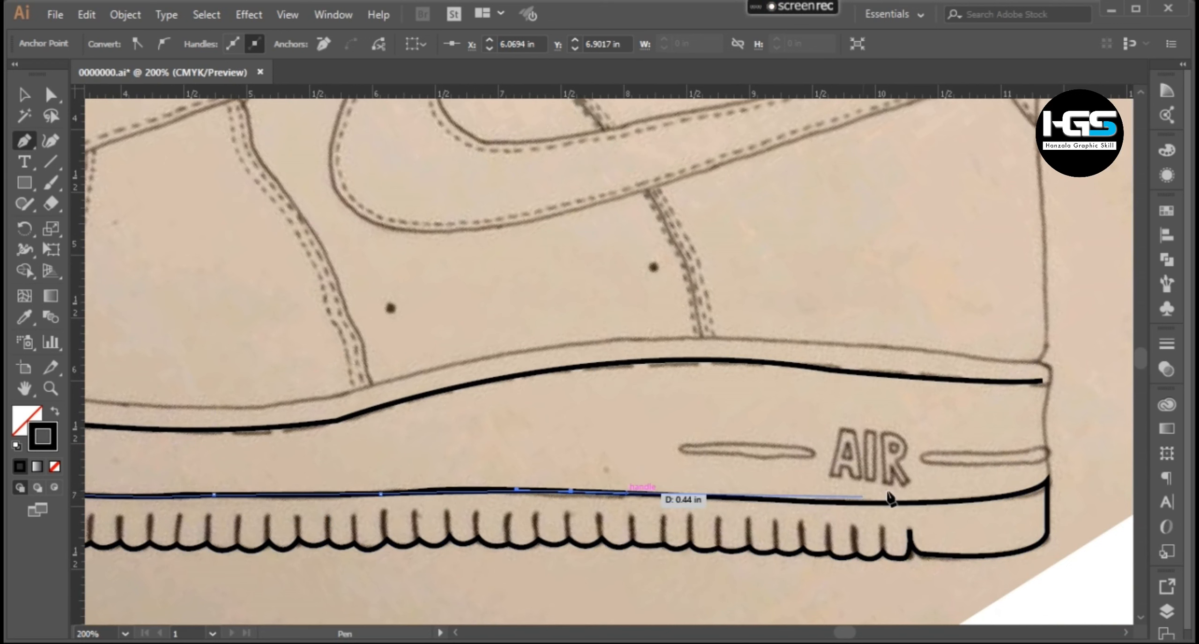
drag(937, 501, 860, 540)
drag(918, 513, 946, 490)
click(918, 514)
Carry the midsole outline up the heel, around its top corner, and forward along the upper edge to the rear seam
scroll(927, 485, up, 1)
click(900, 348)
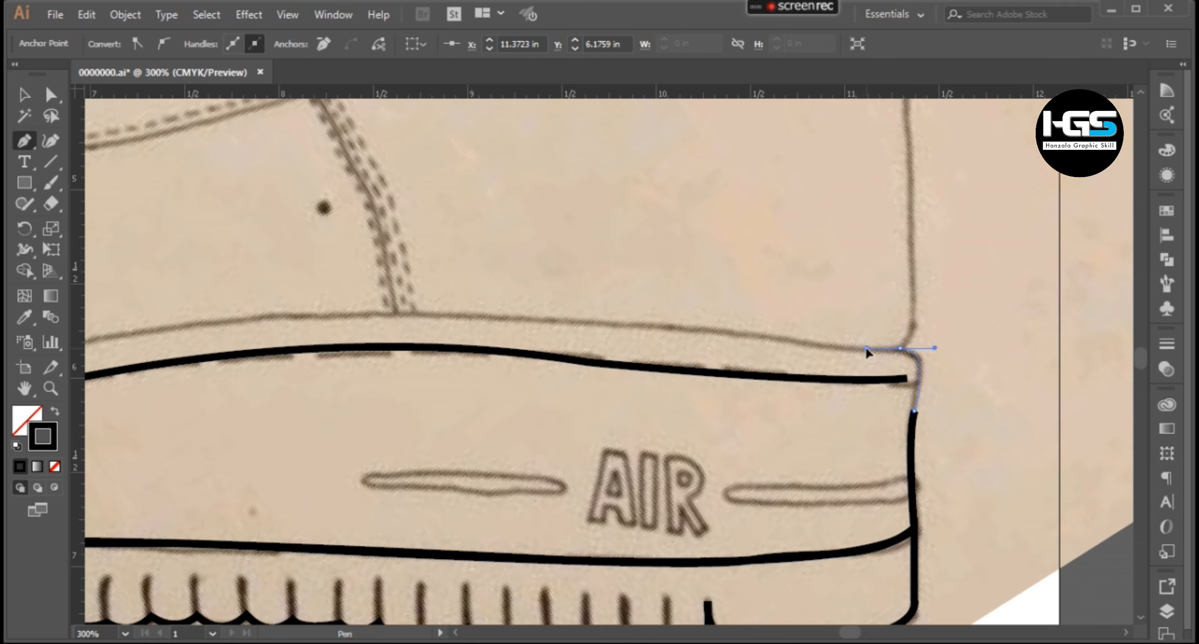
drag(792, 337, 752, 327)
drag(649, 351, 826, 364)
drag(618, 329, 579, 330)
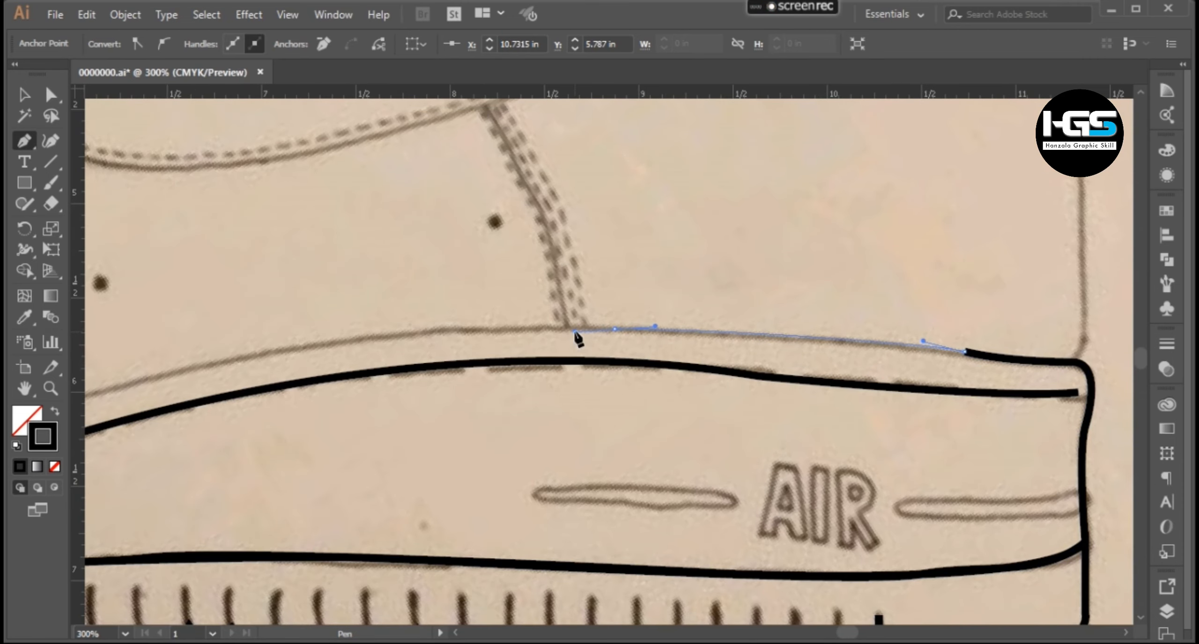
drag(487, 349, 792, 356)
Trace the rest of the midsole's upper edge forward to the toe and close the outline at its starting corner
scroll(792, 356, down, 2)
drag(629, 368, 698, 431)
mouse_move(528, 395)
mouse_down()
mouse_move(420, 364)
mouse_move(769, 457)
mouse_move(652, 440)
mouse_up()
scroll(771, 459, up, 2)
key(ctrl+z)
scroll(653, 441, down, 1)
drag(731, 450, 656, 441)
click(732, 450)
drag(470, 410, 459, 400)
drag(459, 402, 472, 370)
scroll(527, 442, down, 1)
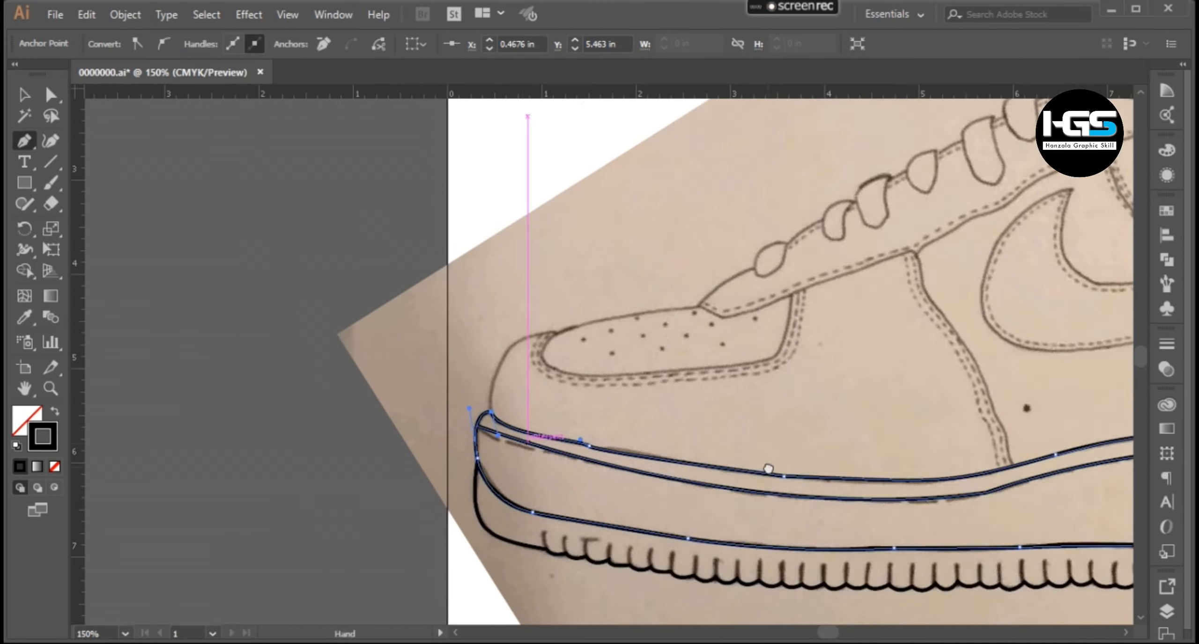
Start the perforated toe panel outline at its front tip and trace its rounded front and bottom edge toward the rear corner
drag(768, 469, 583, 508)
scroll(585, 513, down, 2)
scroll(464, 481, up, 3)
click(533, 376)
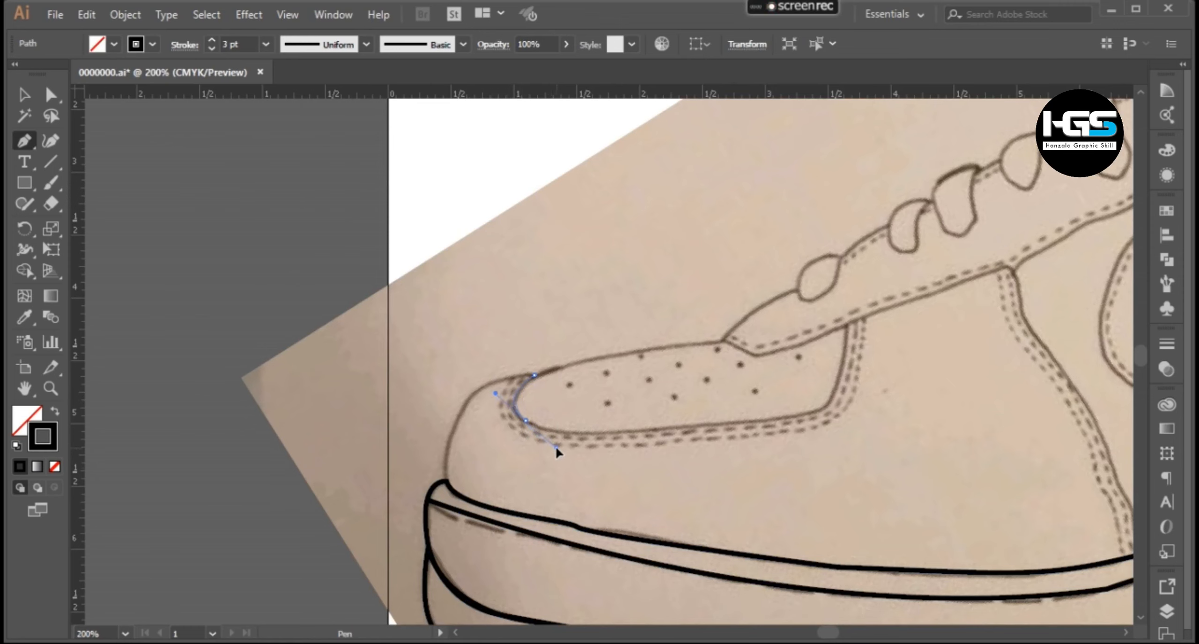
drag(556, 446, 553, 438)
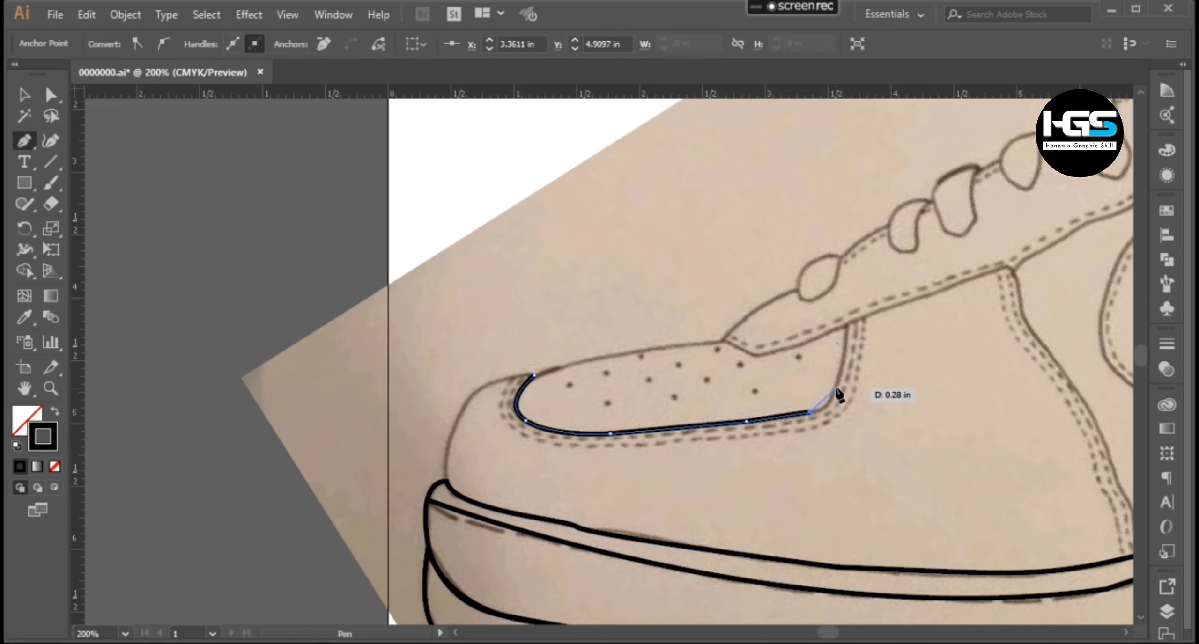
Trace the toe panel's rear edge and the lace overlay curve, close the outline at the front tip, and deselect it
scroll(771, 358, up, 2)
drag(756, 355, 750, 360)
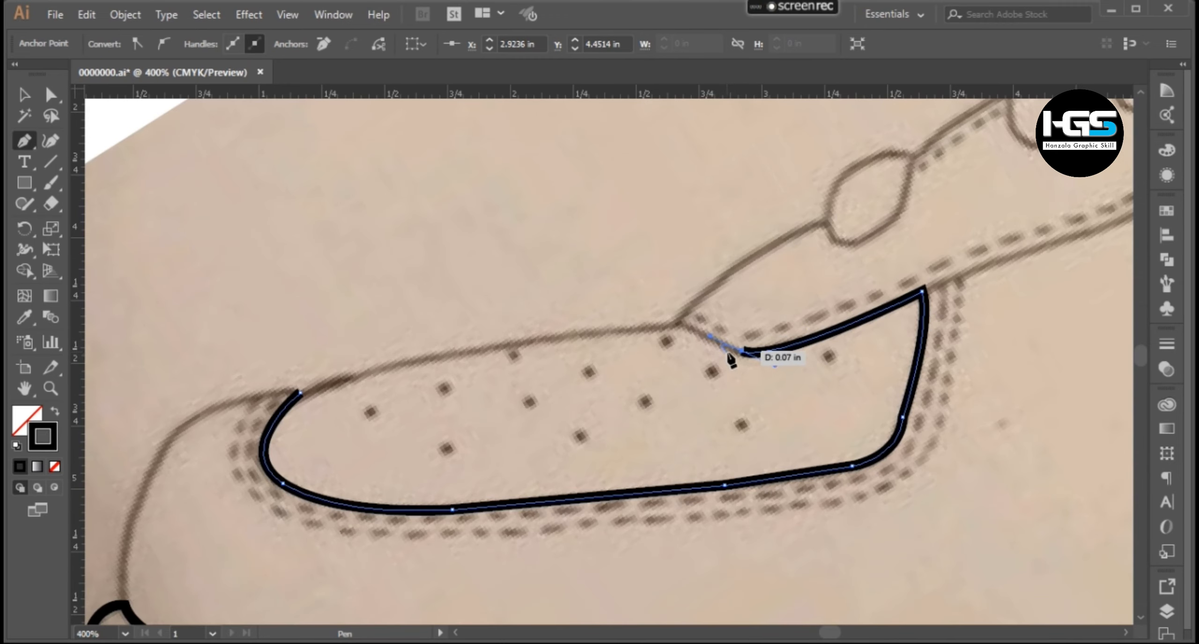
drag(684, 328, 682, 326)
click(679, 320)
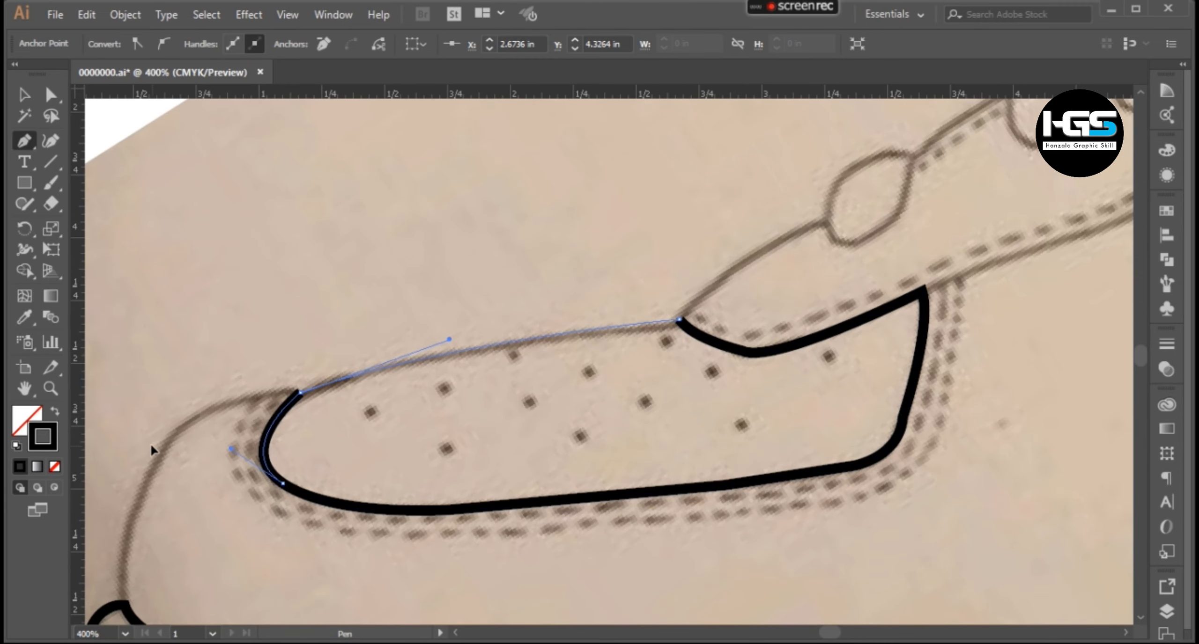
drag(151, 445, 151, 446)
Trace the outer stitching line around the toe panel as an open curve from the front tip to the lace overlay edge
scroll(351, 471, down, 3)
scroll(353, 472, up, 4)
click(291, 363)
drag(341, 545, 466, 576)
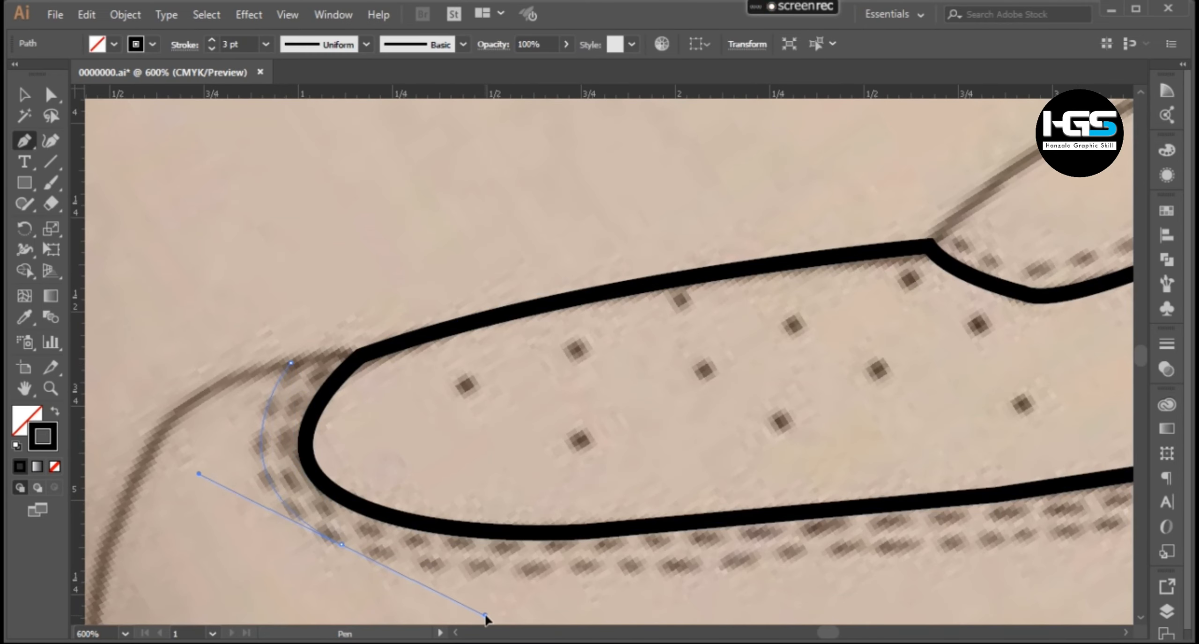
drag(485, 617, 485, 618)
scroll(204, 460, down, 1)
drag(770, 506, 406, 539)
drag(587, 364, 602, 346)
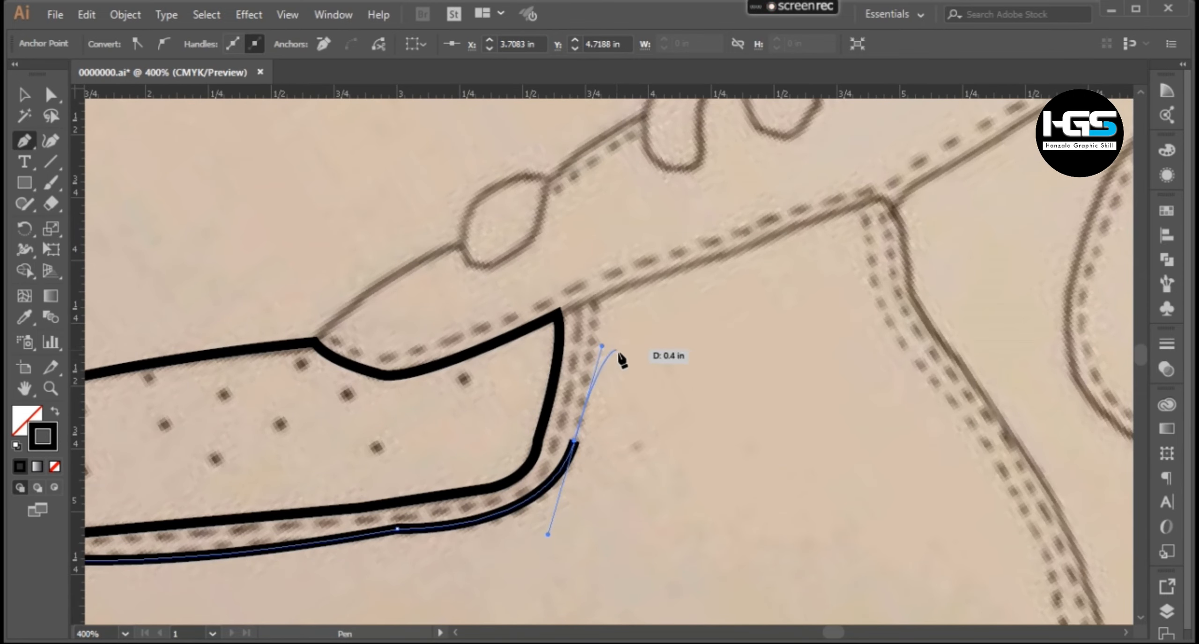
click(598, 310)
Try to duplicate the outer stitching curve slightly inward toward the toe panel, and undo the duplicate
scroll(608, 422, down, 4)
key(v)
click(247, 458)
scroll(304, 466, up, 3)
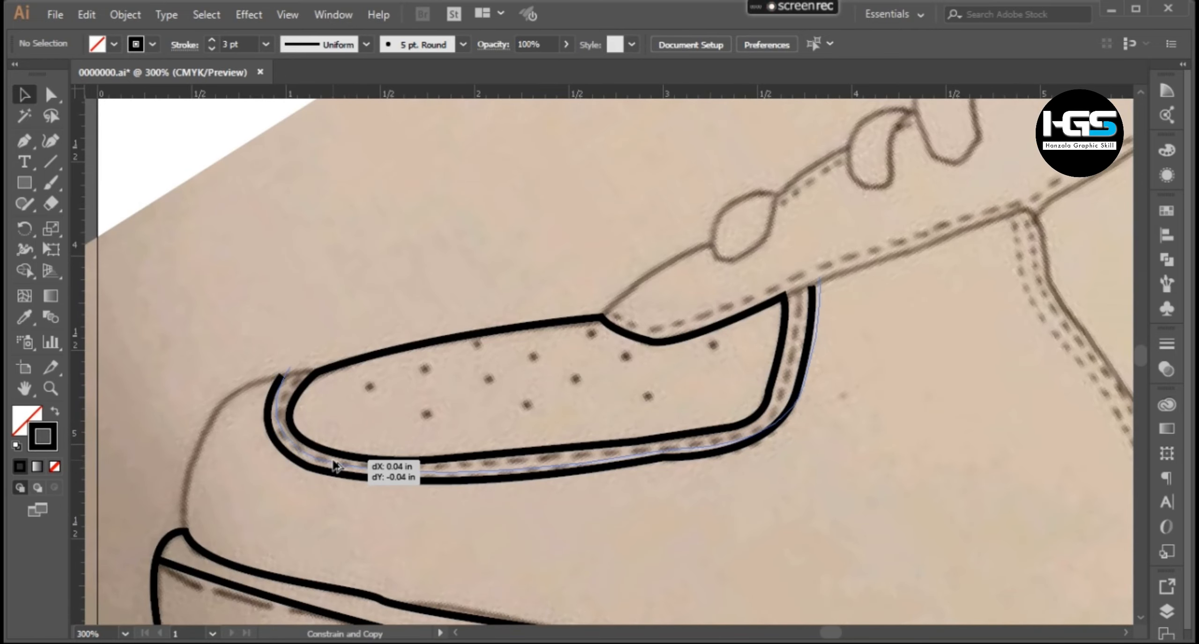
drag(335, 466, 337, 465)
drag(820, 472, 803, 468)
key(ctrl+z)
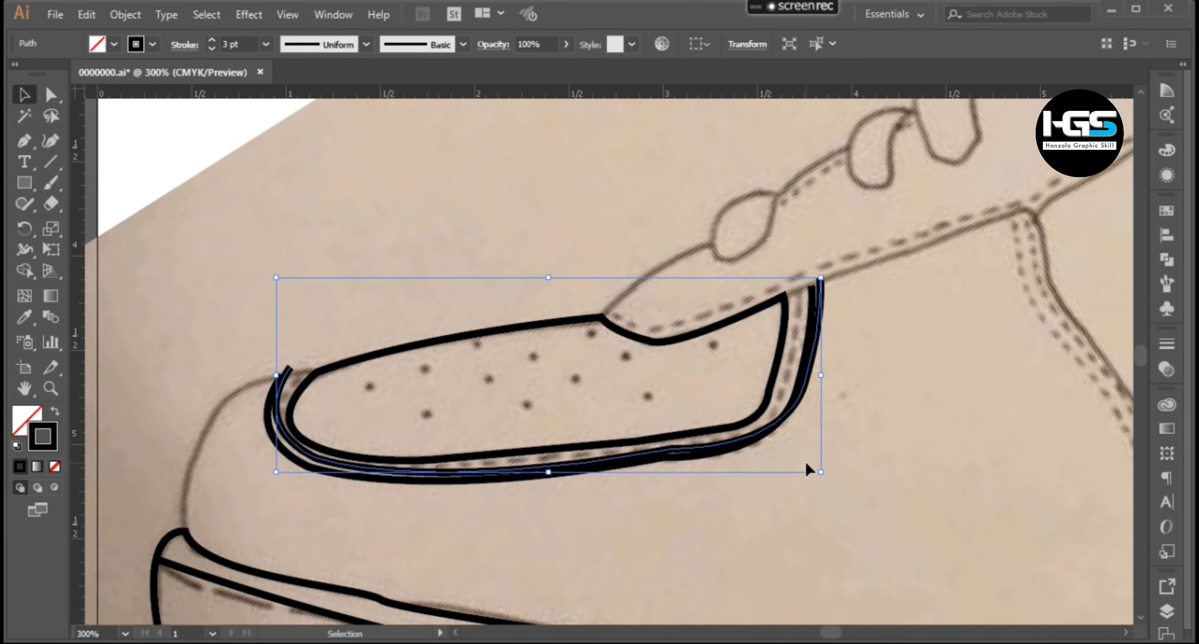
click(806, 465)
Start the vamp outline at the toe panel's front tip and curve it around the toe down to the midsole
scroll(159, 407, down, 2)
scroll(159, 406, down, 1)
scroll(357, 487, up, 2)
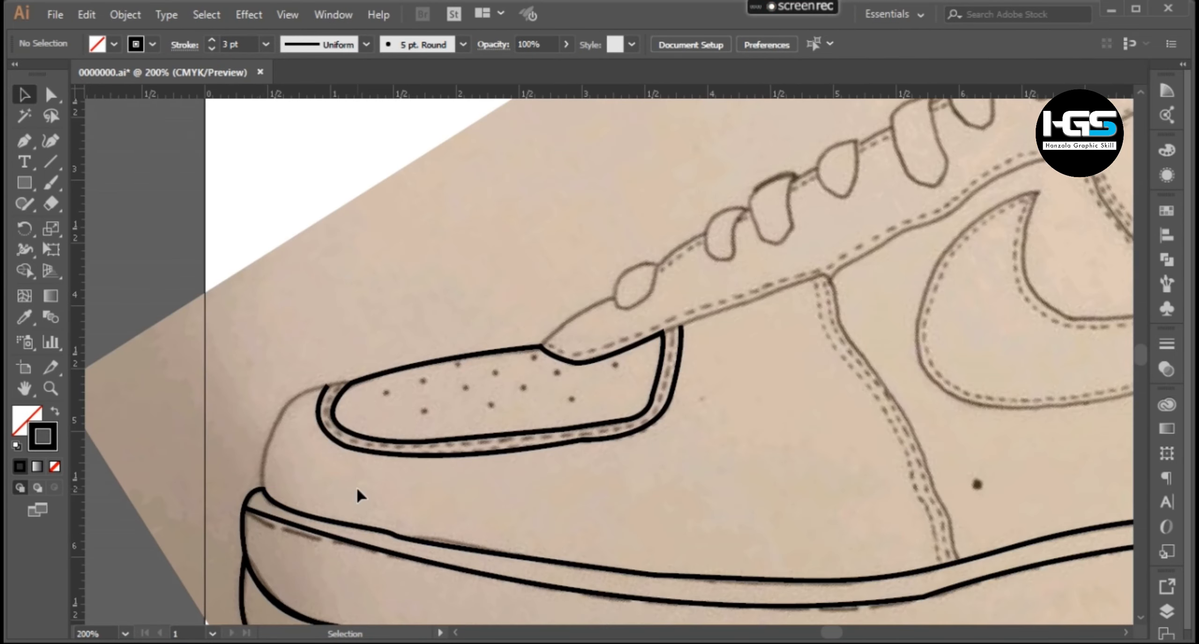
click(337, 389)
drag(263, 489, 326, 520)
Trace the vamp's bottom edge along the midsole to the base of the front seam
drag(606, 552, 664, 543)
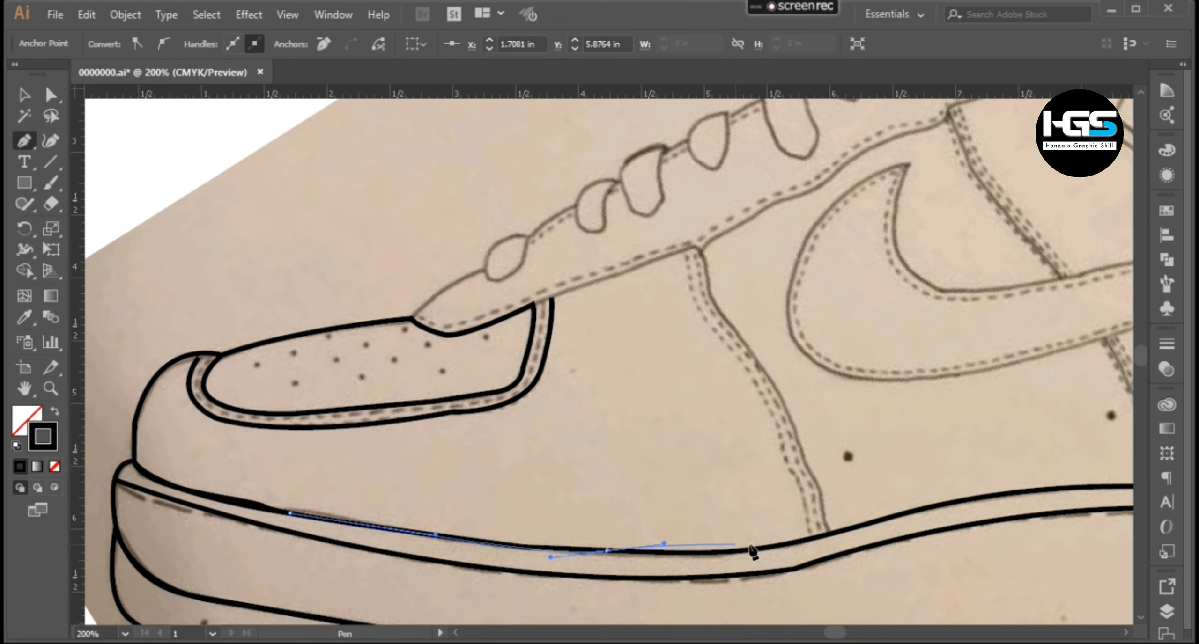
drag(838, 529, 948, 504)
scroll(939, 496, down, 2)
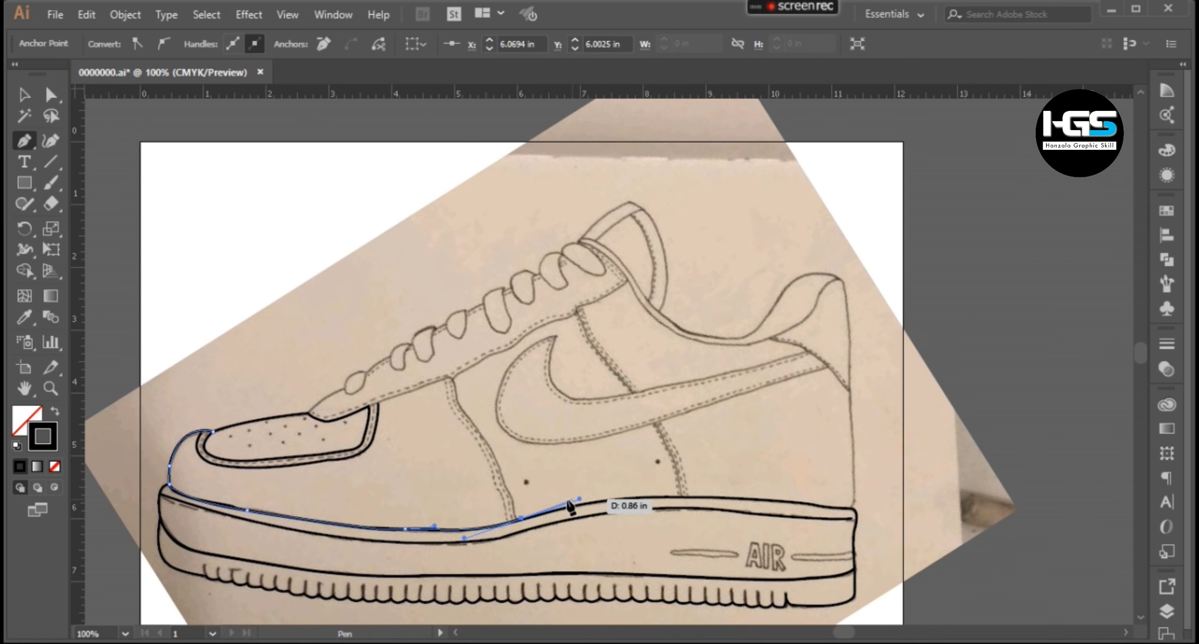
scroll(522, 515, up, 3)
drag(570, 507, 740, 470)
Trace the vamp's rear edge up the front seam toward the lace overlay
click(509, 443)
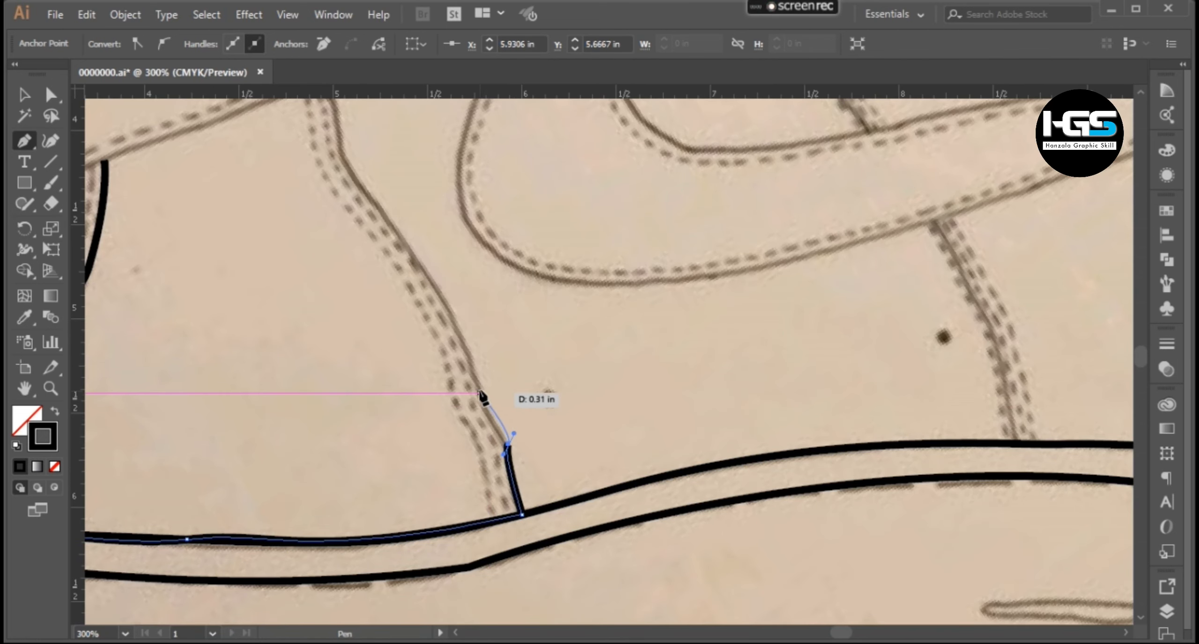
drag(479, 393, 534, 471)
click(499, 428)
drag(492, 421, 529, 522)
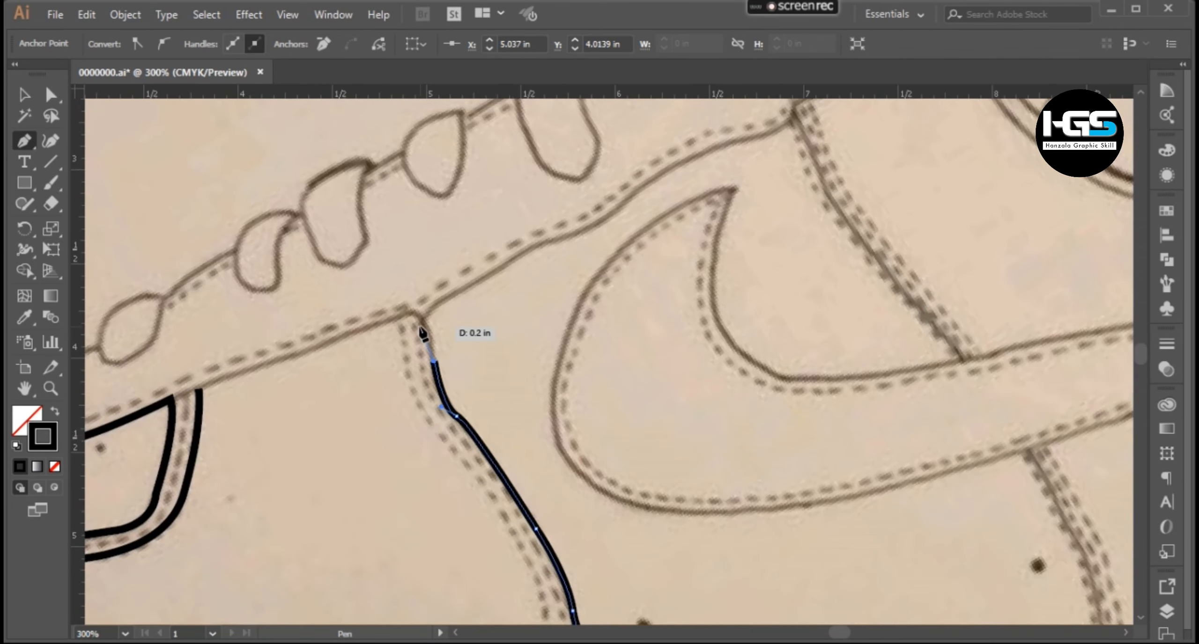
Follow the lace overlay's lower edge and the toe panel's top edge to close the vamp outline at the front tip
scroll(384, 335, down, 1)
click(519, 415)
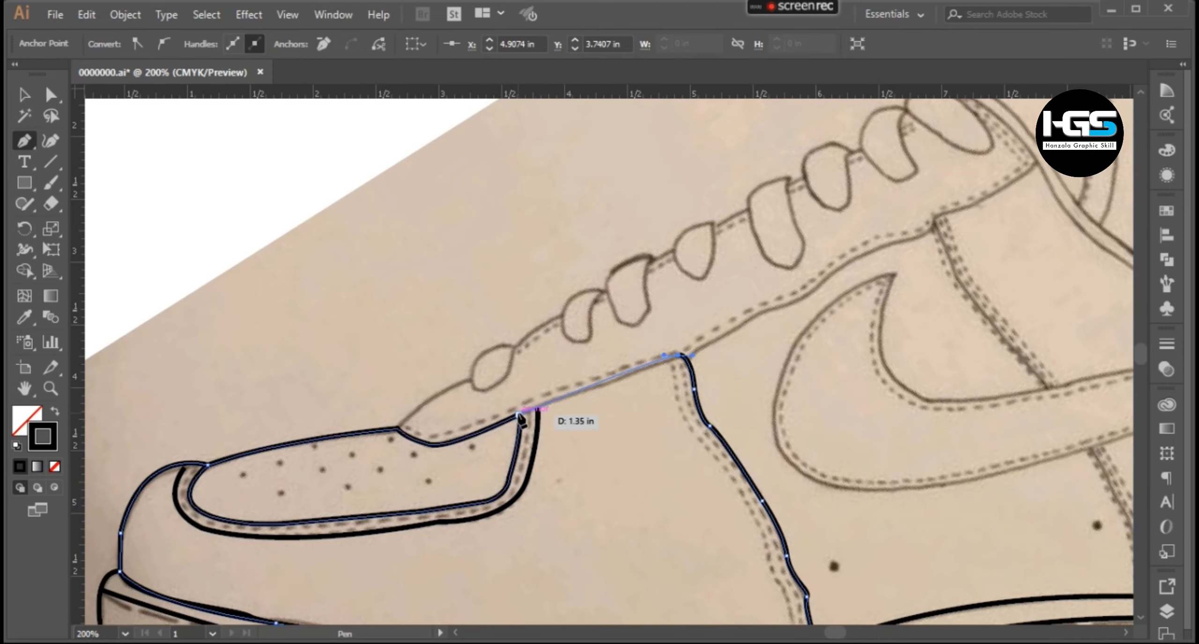
drag(397, 429, 442, 469)
click(208, 465)
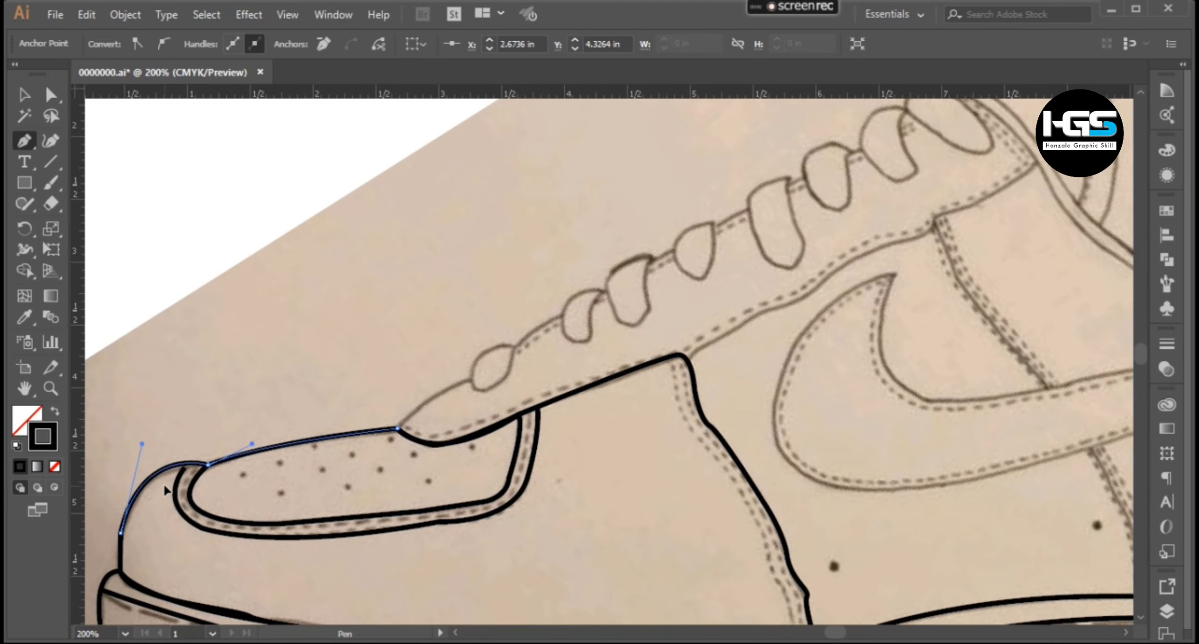
Trace the first stitching line just inside the front seam from the lace overlay down to the midsole
scroll(282, 497, down, 3)
scroll(319, 473, up, 3)
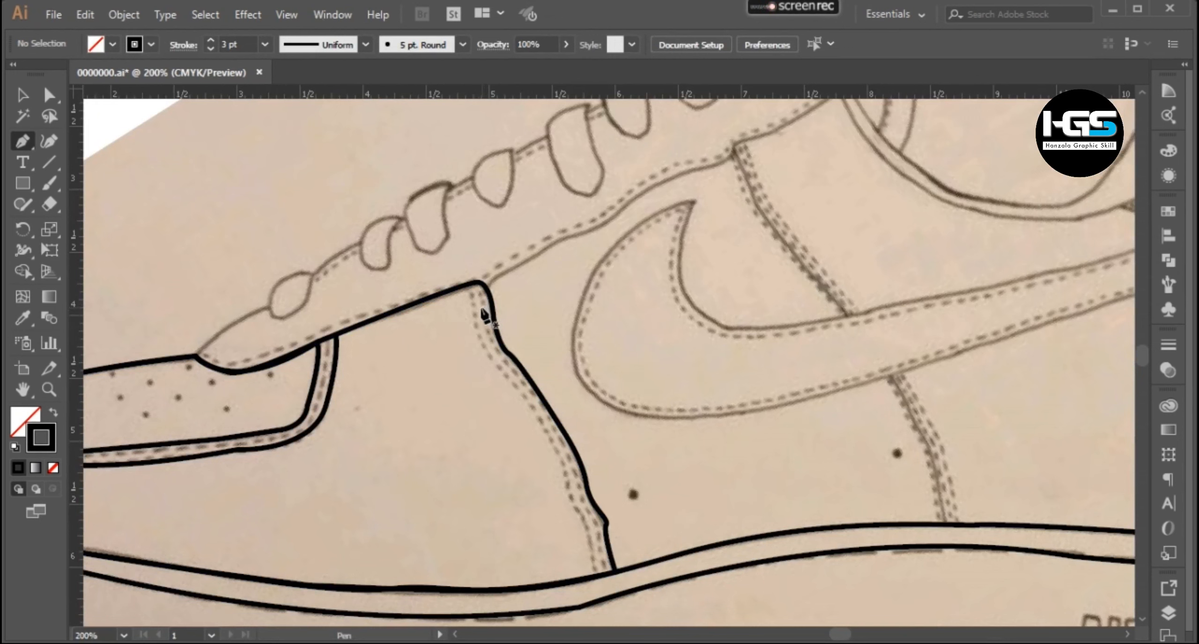
click(479, 291)
drag(542, 412, 599, 470)
click(543, 411)
drag(584, 509, 594, 570)
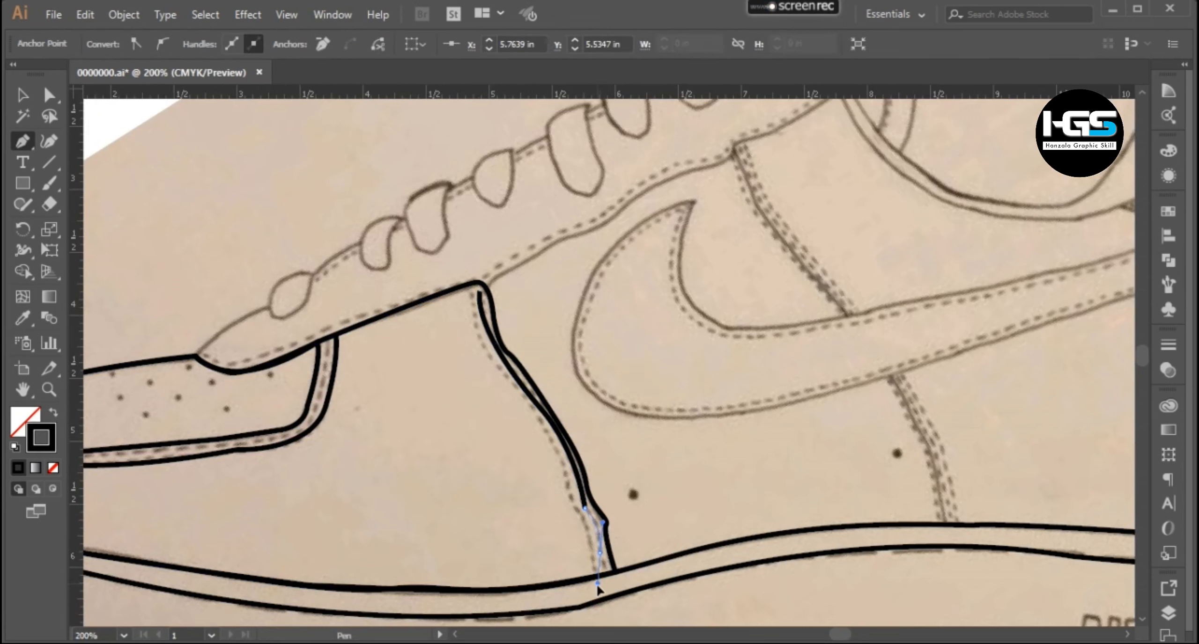
click(599, 553)
click(606, 574)
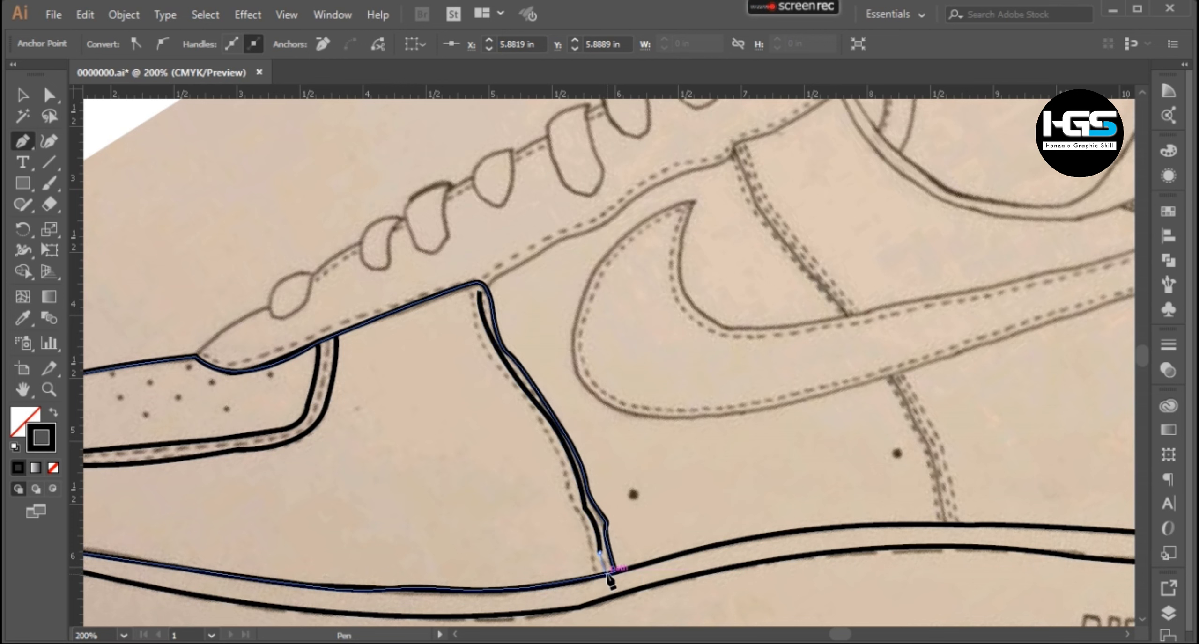
Trace the second, inner stitching line beside the front seam down to the midsole, redoing its upper curve
click(471, 291)
drag(504, 370, 537, 404)
drag(568, 491, 569, 500)
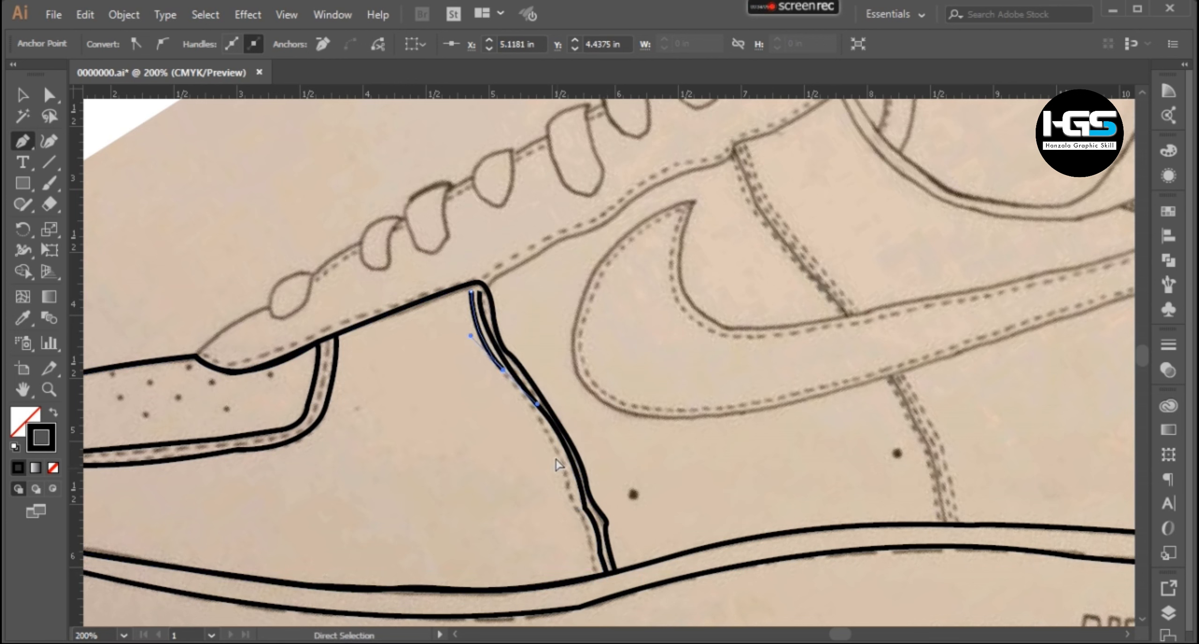
key(ctrl+z)
drag(490, 359, 509, 382)
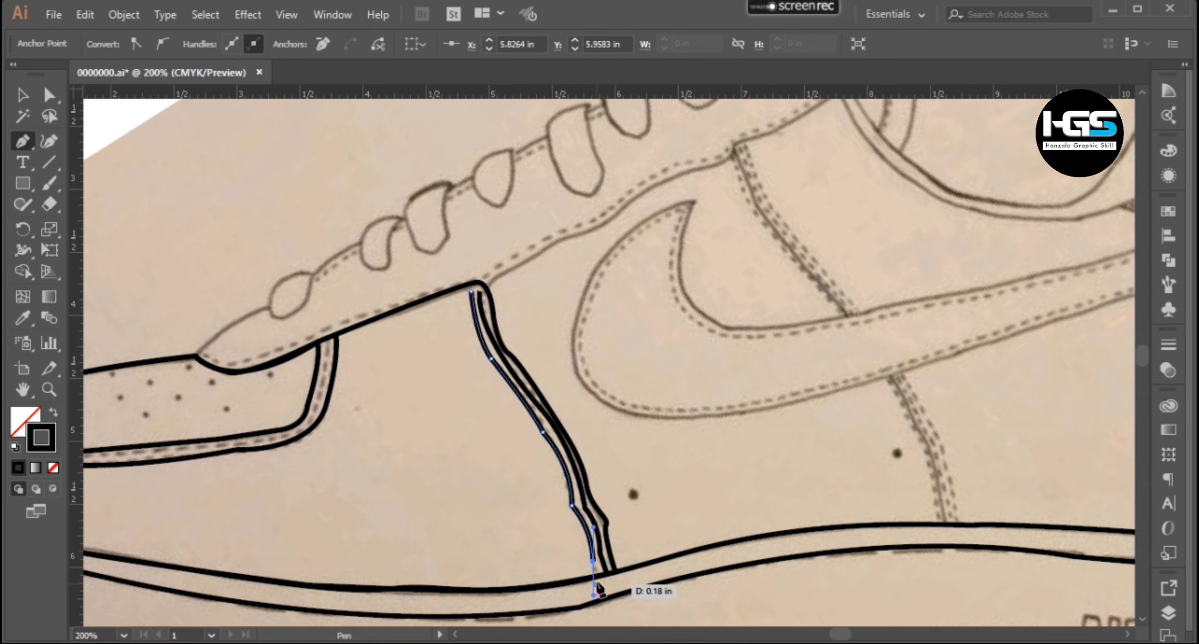
click(592, 562)
click(595, 577)
Start the side panel outline at the top of the front seam and trace the lace overlay's lower edge toward the rear seam
scroll(459, 323, down, 2)
scroll(700, 393, up, 3)
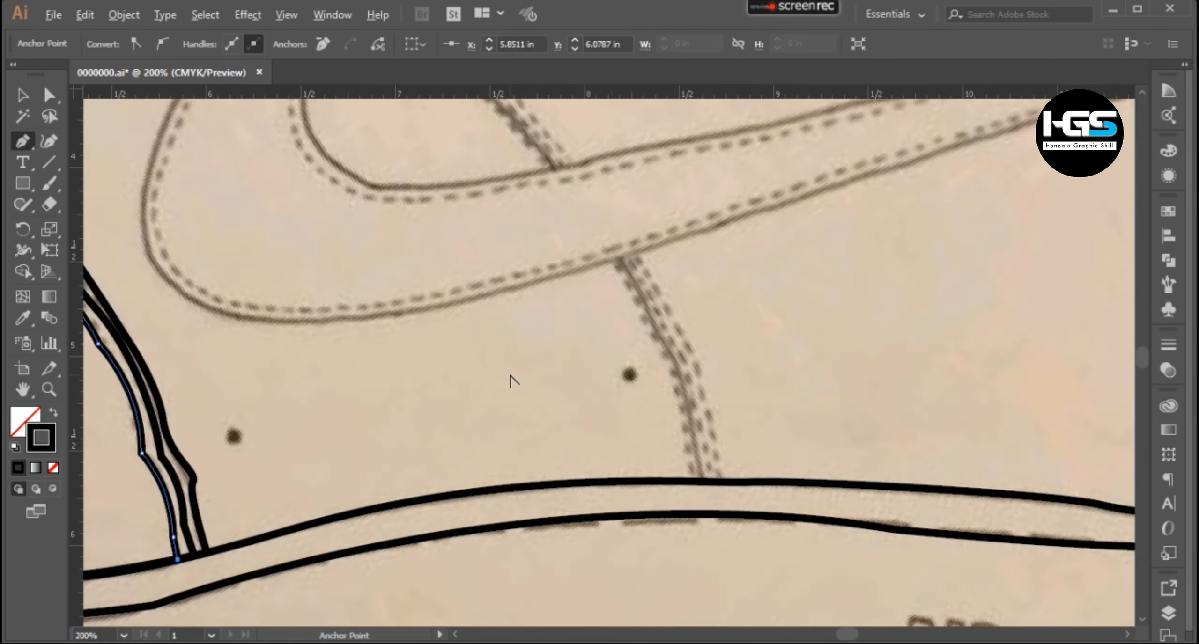
scroll(447, 326, down, 3)
scroll(258, 356, up, 4)
click(251, 356)
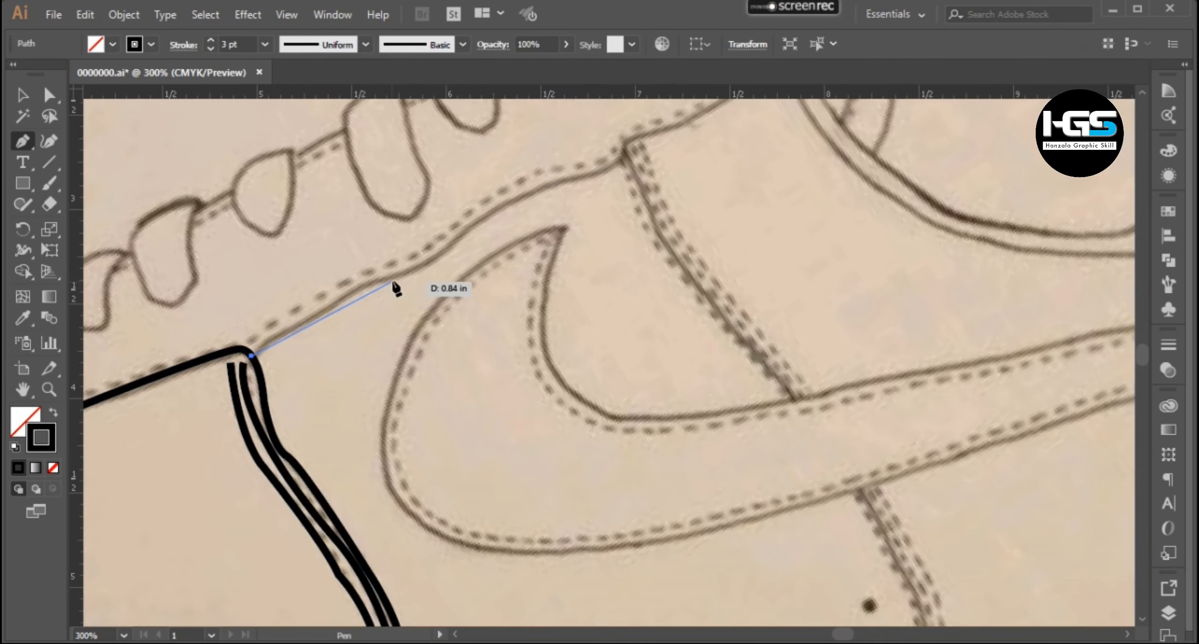
drag(476, 269, 477, 267)
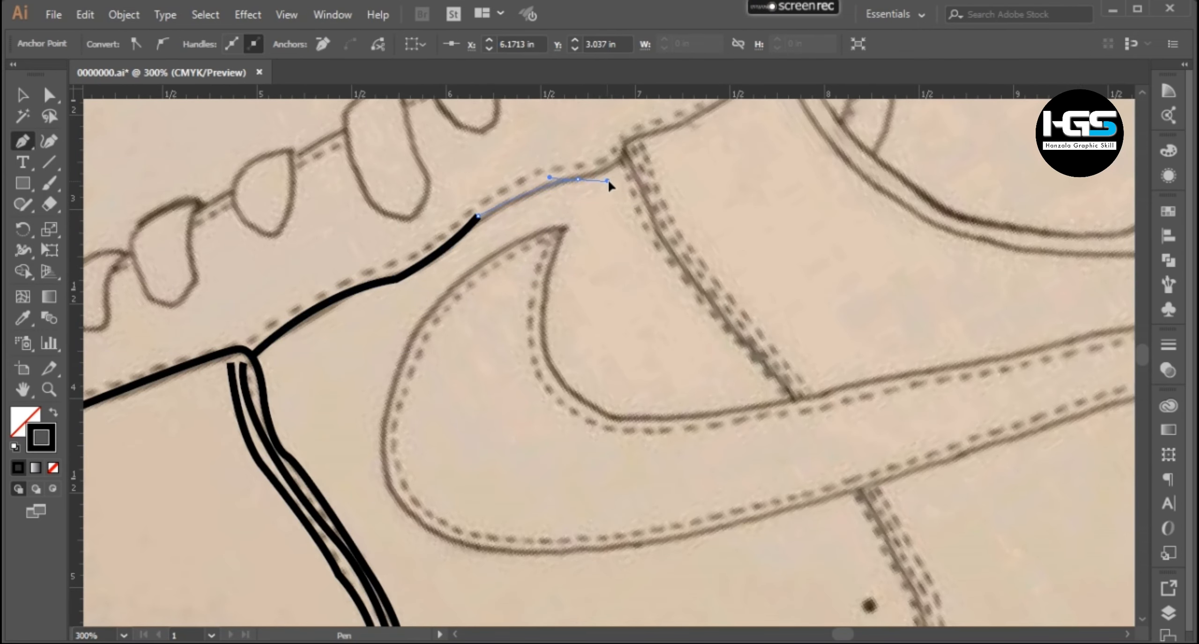
Trace the side panel down the rear seam across the swoosh, and back along the midsole to the front seam's base
drag(799, 404, 862, 468)
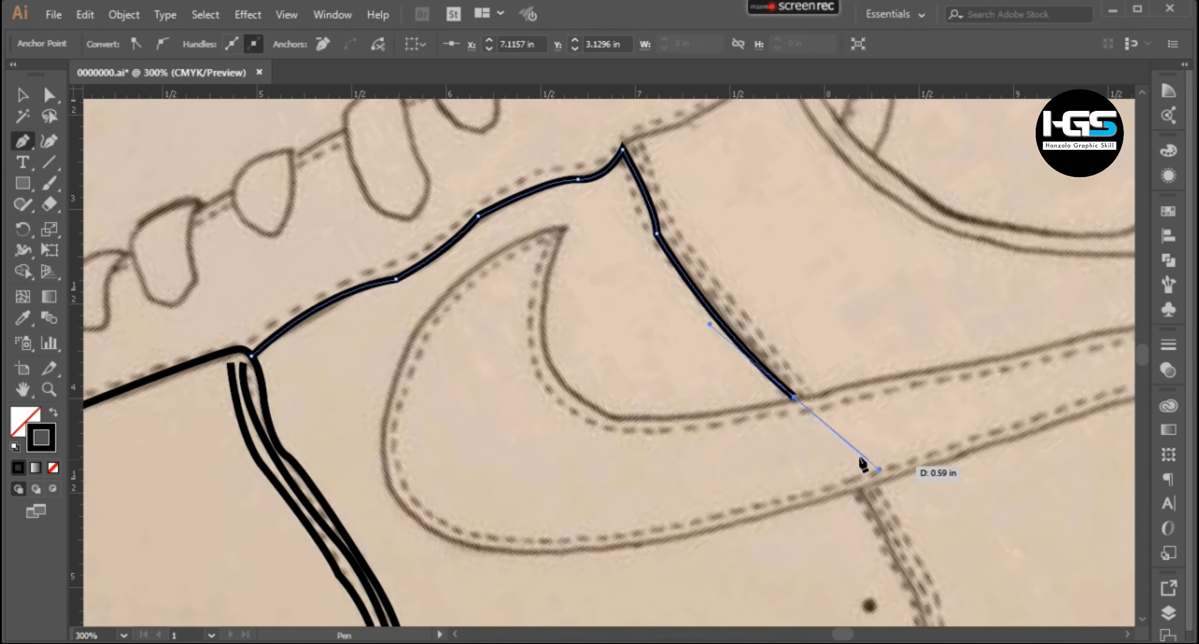
scroll(861, 468, down, 1)
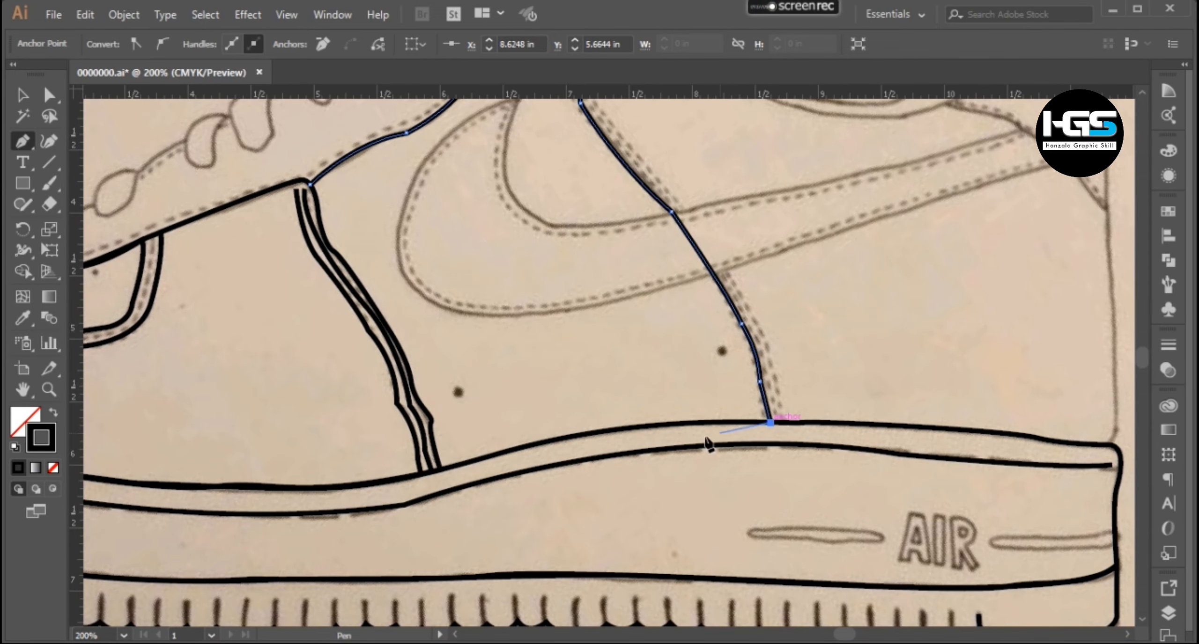
drag(566, 438, 449, 475)
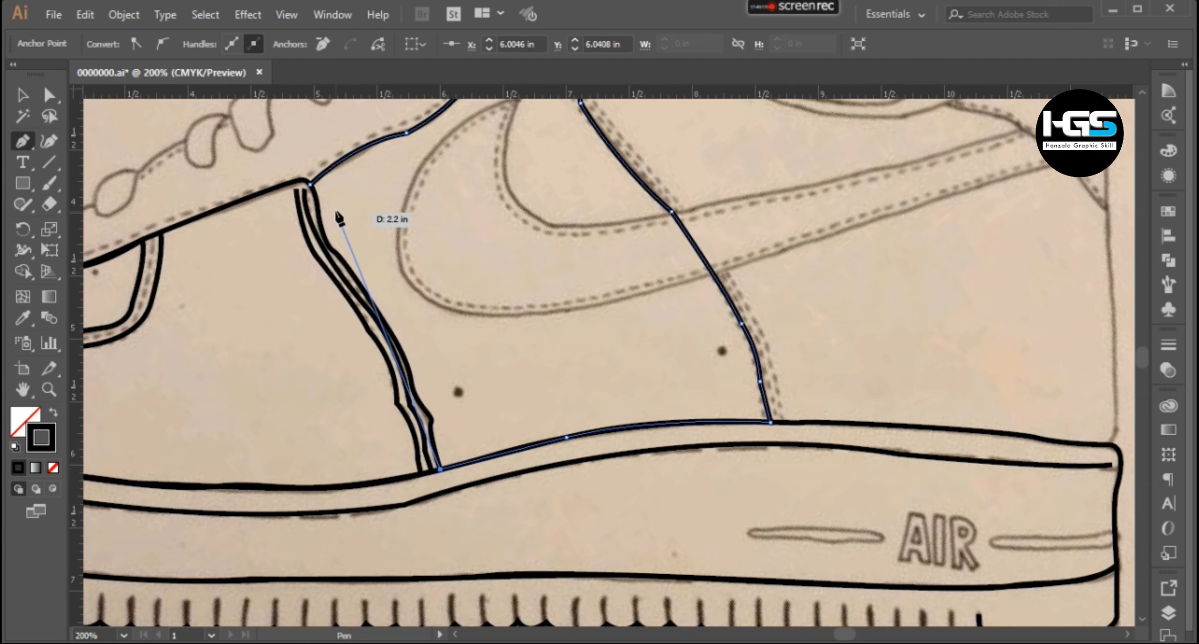
Trace the side panel's front edge up the front seam and close the outline at its starting point
click(430, 430)
click(432, 416)
click(416, 398)
drag(403, 365, 476, 438)
click(373, 315)
key(ctrl+z)
scroll(430, 379, up, 1)
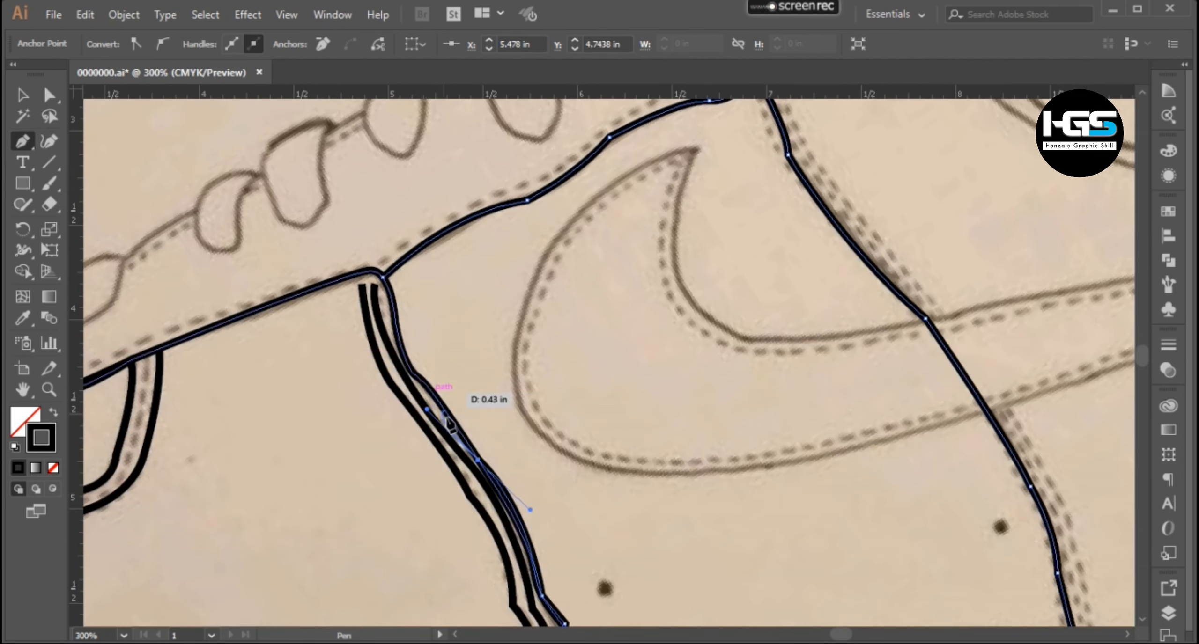
click(423, 382)
drag(397, 333, 383, 258)
Start the heel-side panel outline at the collar and draw the lace overlay edge down to the top of the rear seam
scroll(438, 341, down, 2)
drag(601, 365, 576, 335)
scroll(679, 239, up, 1)
drag(718, 258, 532, 280)
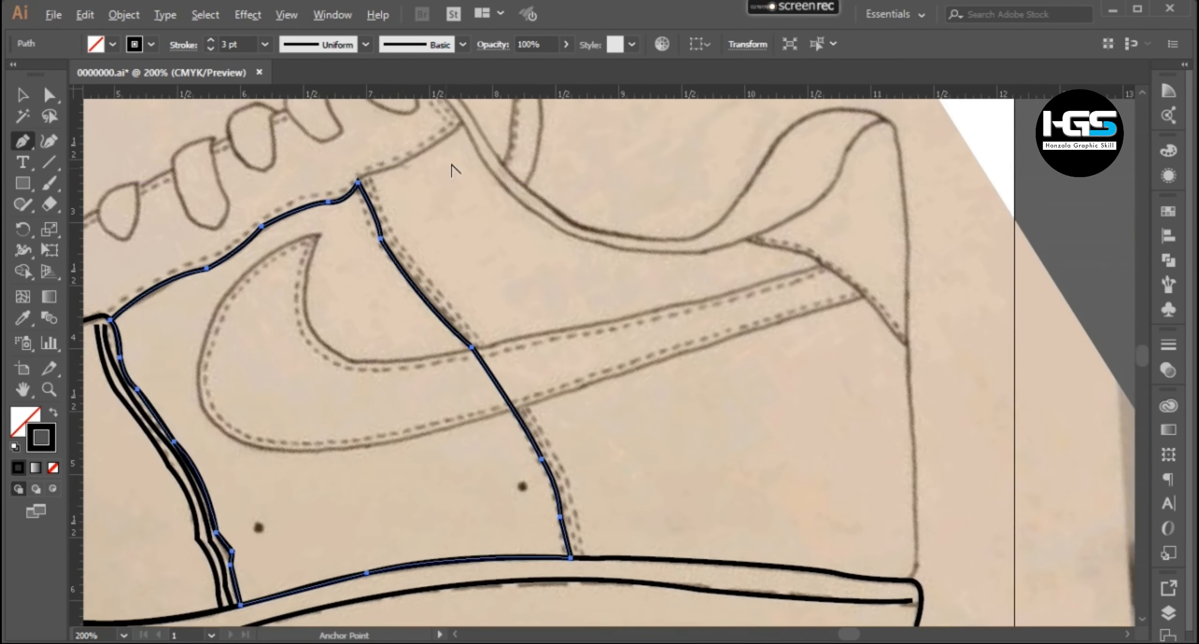
scroll(452, 164, up, 1)
drag(452, 164, 501, 257)
click(517, 196)
click(362, 284)
Trace the heel-side panel's front edge down the rear seam to the swoosh's upper edge
drag(368, 309, 358, 235)
drag(392, 304, 406, 353)
click(391, 304)
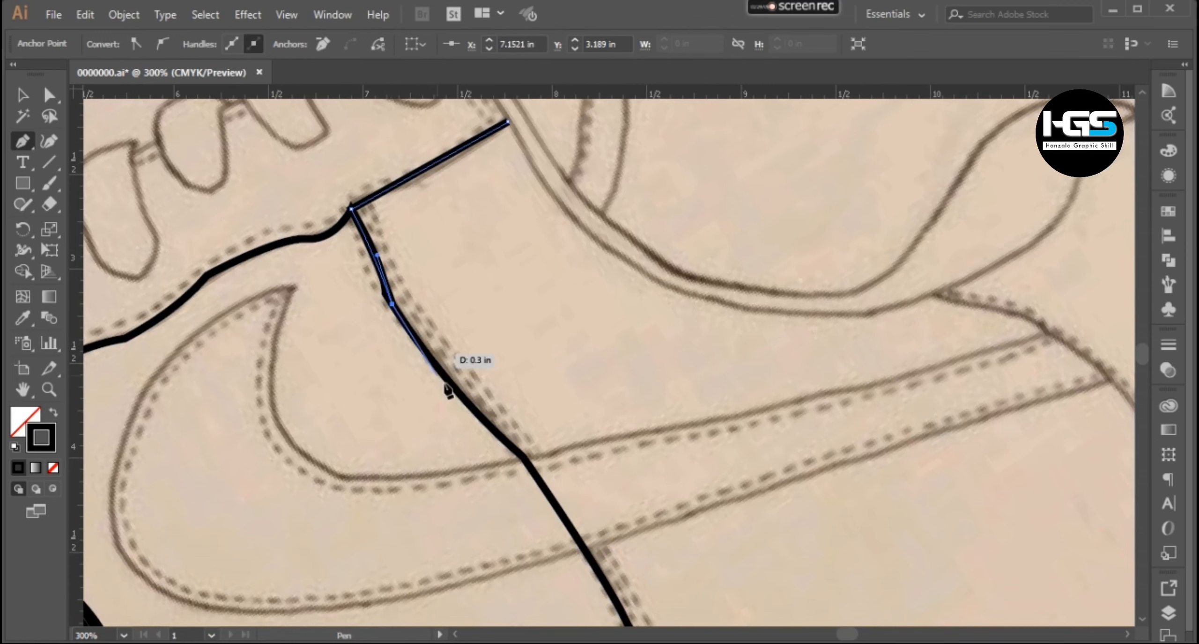
drag(523, 456, 572, 497)
drag(538, 501, 493, 324)
click(477, 280)
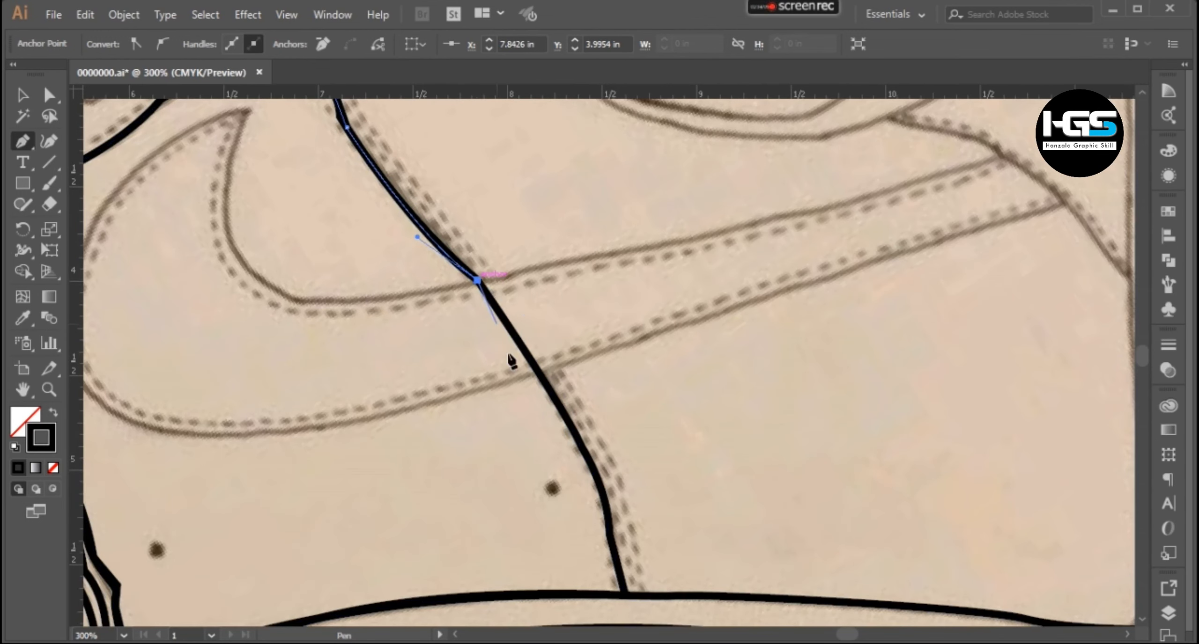
Trace the heel-side panel down the lower rear seam and along the midsole's upper edge to the heel corner
drag(601, 492, 609, 523)
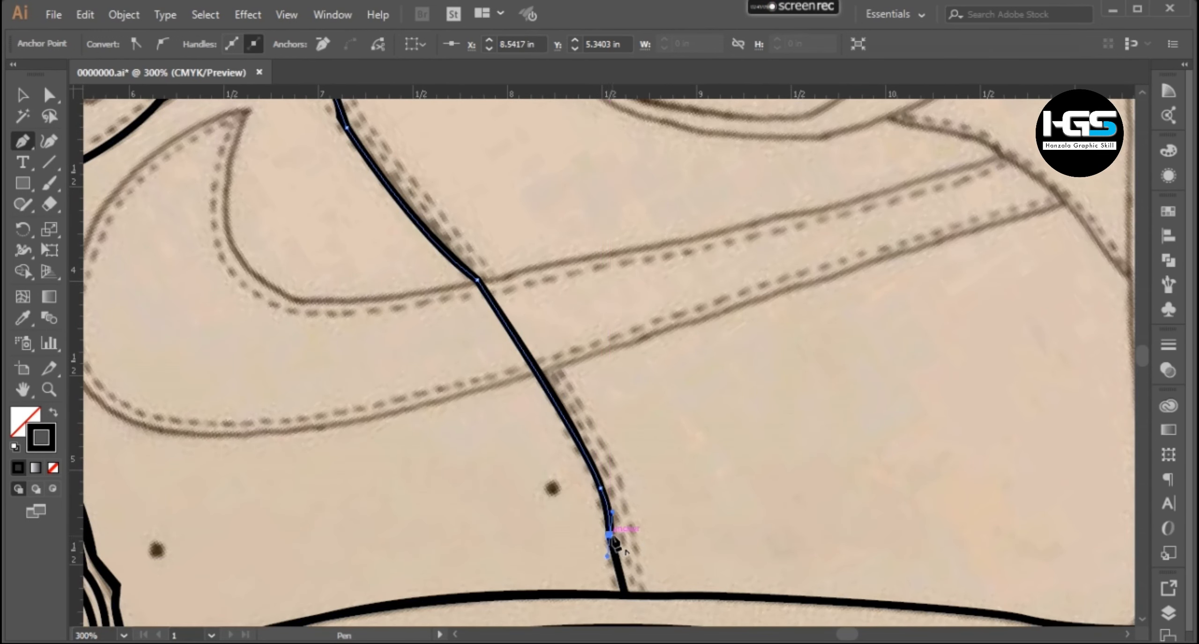
click(625, 594)
drag(812, 596, 515, 408)
drag(610, 418, 712, 438)
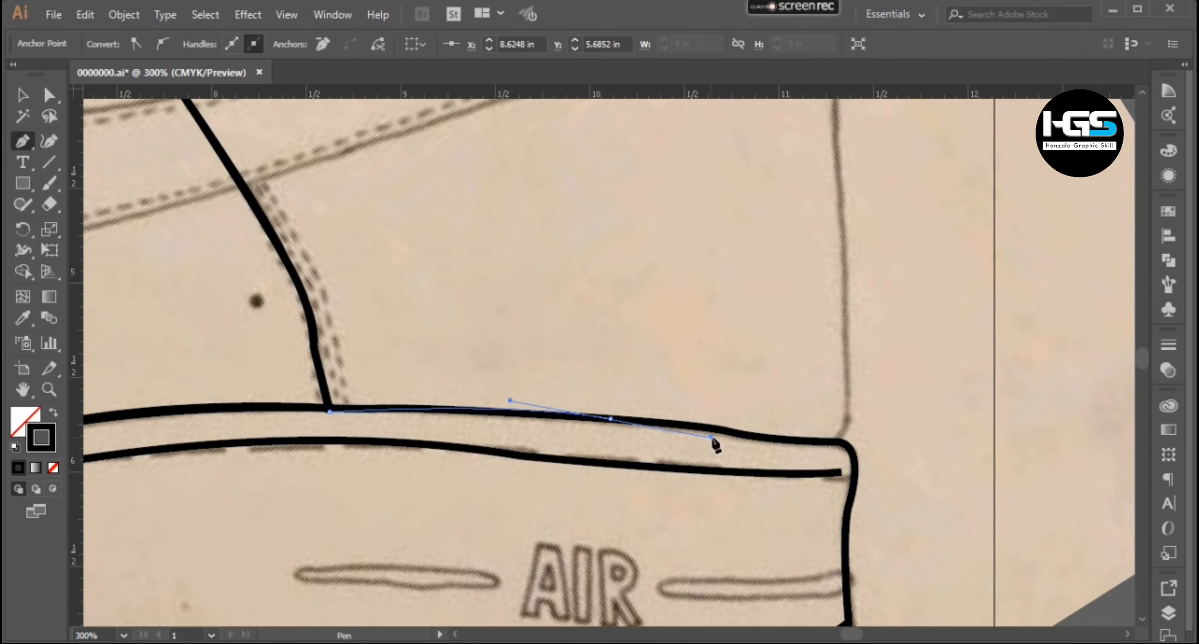
click(702, 427)
click(796, 439)
click(836, 440)
Trace the heel-side panel up the back of the heel and along the curved heel tab seam to the collar
drag(849, 401, 744, 457)
scroll(851, 369, down, 1)
click(730, 277)
drag(623, 193, 720, 281)
scroll(720, 281, up, 1)
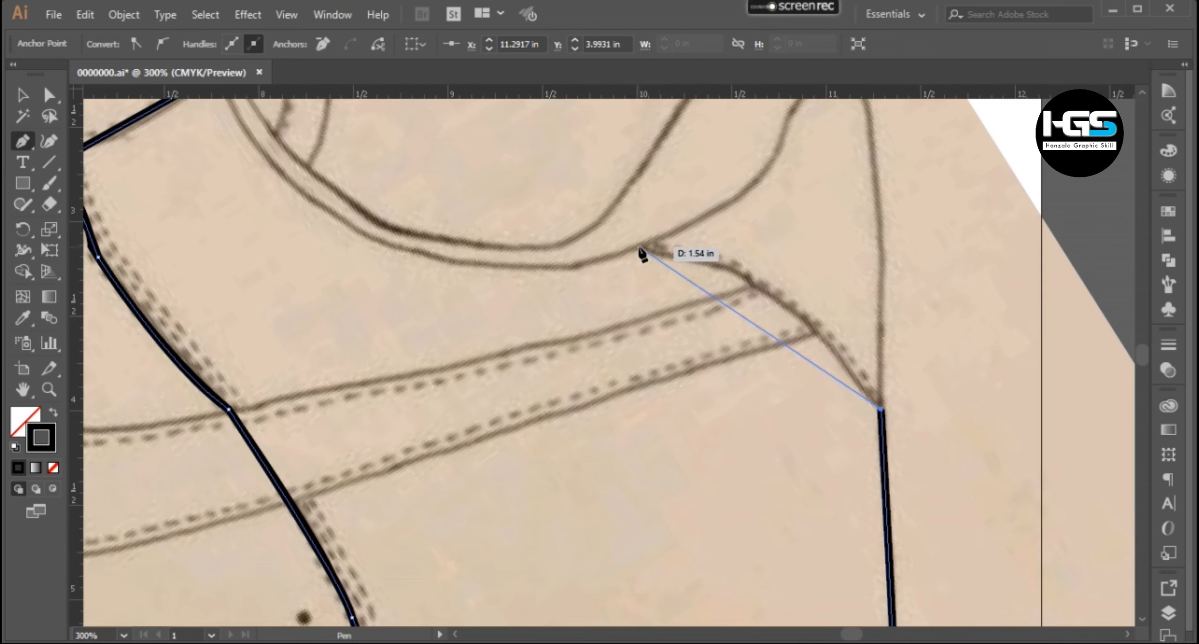
drag(638, 247, 472, 230)
click(638, 247)
Trace the panel's collar edge forward to the lace overlay and close the outline at its starting point
scroll(465, 302, down, 1)
drag(465, 302, 575, 435)
drag(514, 390, 399, 347)
drag(359, 193, 359, 194)
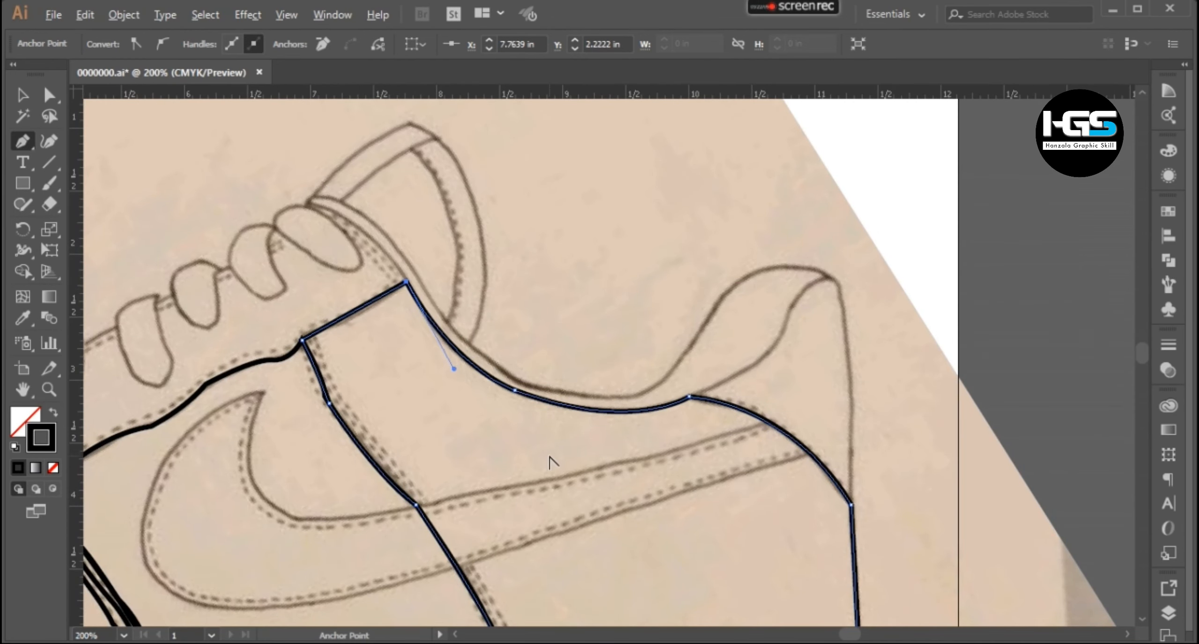
Start the heel tab outline at its upper tip and trace its inner edge down to the collar corner
scroll(552, 461, down, 2)
drag(551, 461, 626, 311)
drag(629, 469, 749, 465)
scroll(750, 465, up, 1)
drag(694, 381, 558, 575)
scroll(811, 319, up, 3)
scroll(840, 363, down, 1)
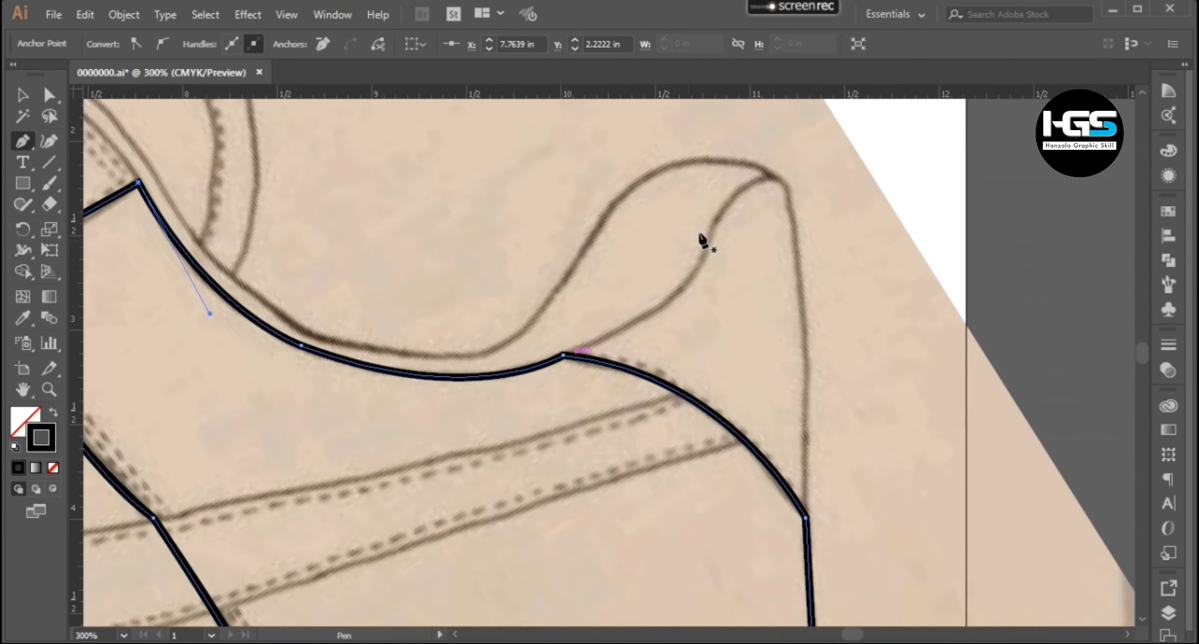
drag(769, 175, 707, 271)
drag(692, 313, 693, 313)
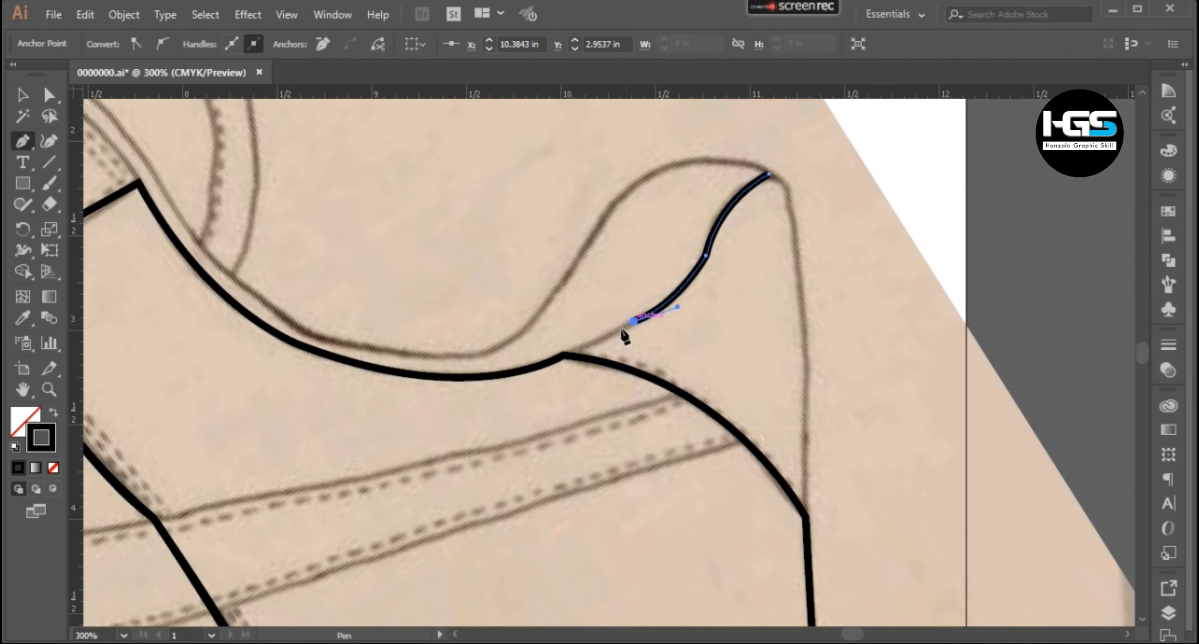
click(563, 355)
Trace the heel tab's curved lower seam to the back of the heel, then up the back edge, closing the outline
click(806, 518)
key(ctrl+z)
drag(806, 519, 886, 578)
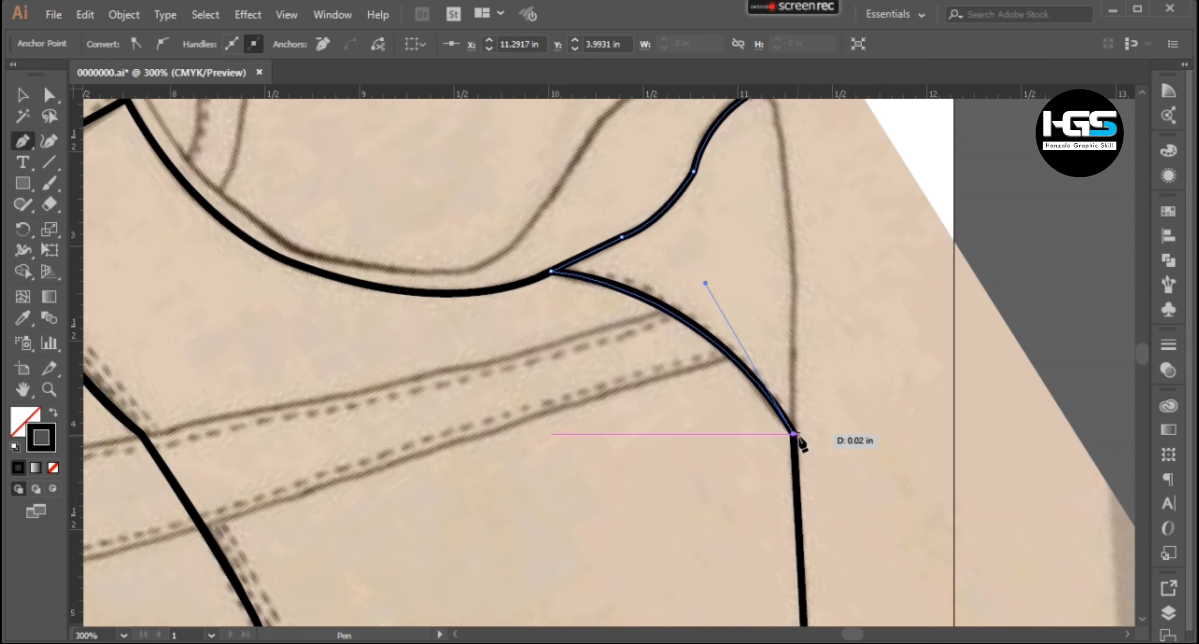
drag(797, 436, 788, 542)
drag(768, 235, 832, 266)
click(768, 235)
scroll(463, 423, down, 1)
drag(463, 423, 516, 445)
scroll(272, 253, up, 1)
click(249, 256)
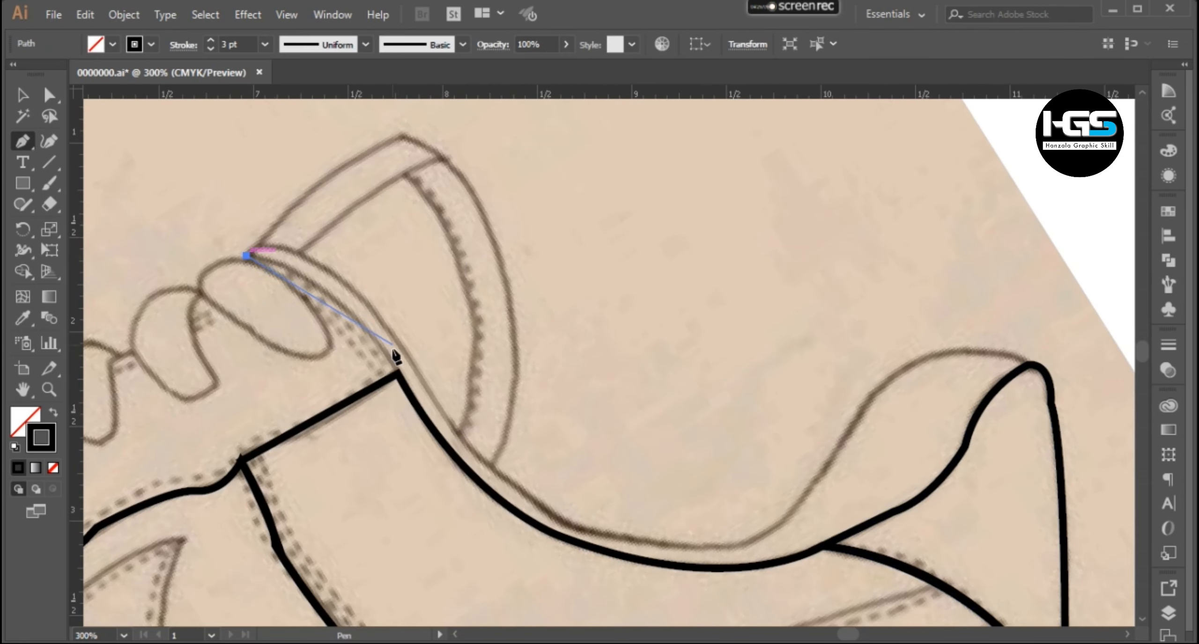
drag(397, 373, 473, 497)
drag(711, 567, 954, 584)
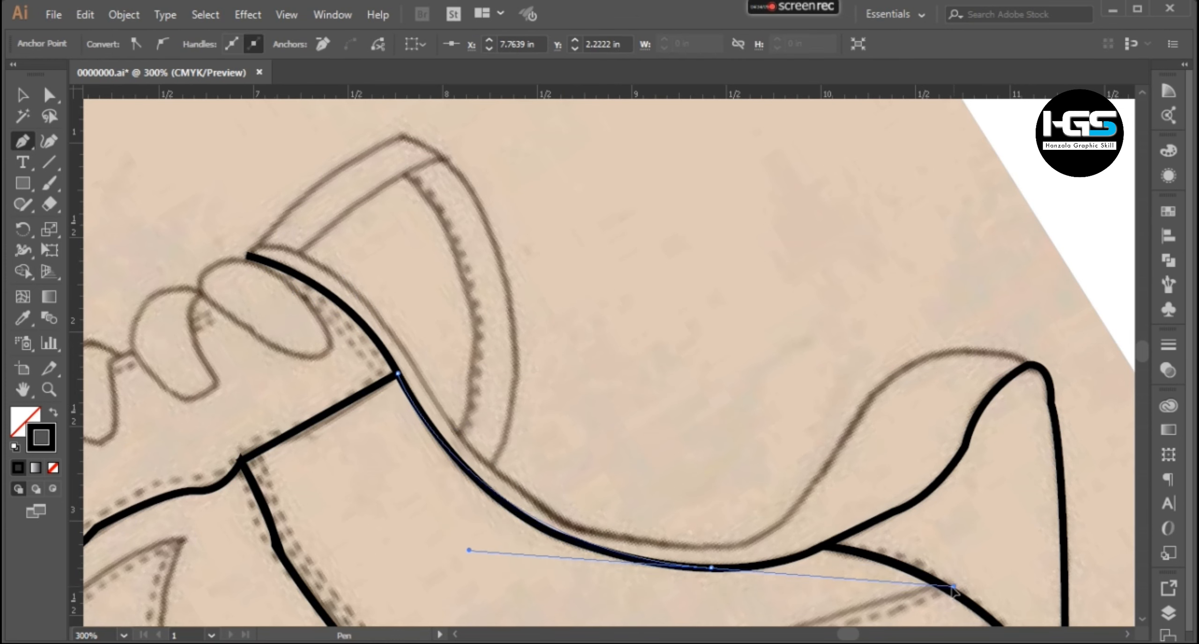
key(ctrl+z)
drag(512, 525, 601, 504)
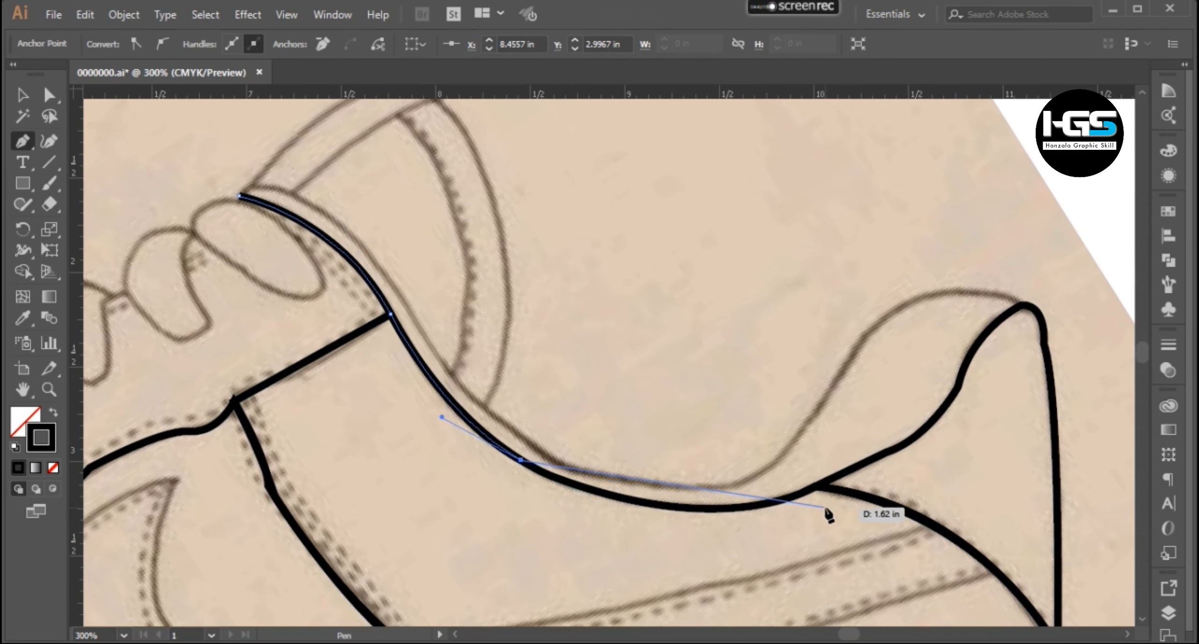
drag(950, 424, 950, 425)
drag(947, 426, 848, 444)
click(723, 505)
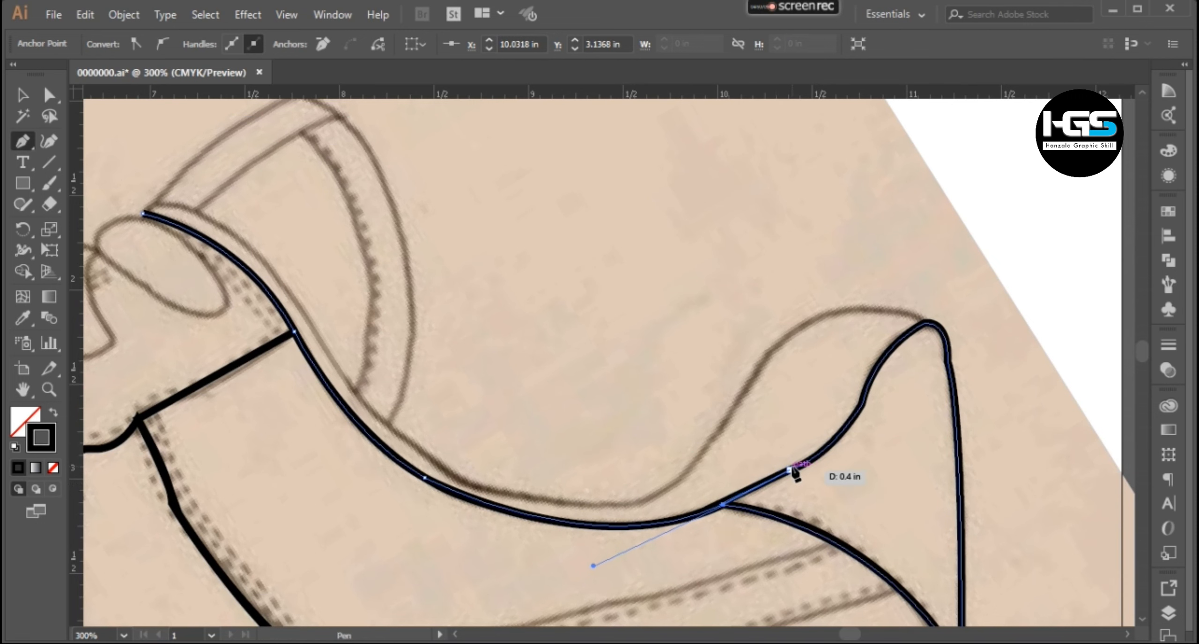
click(791, 470)
drag(866, 388, 963, 311)
click(866, 388)
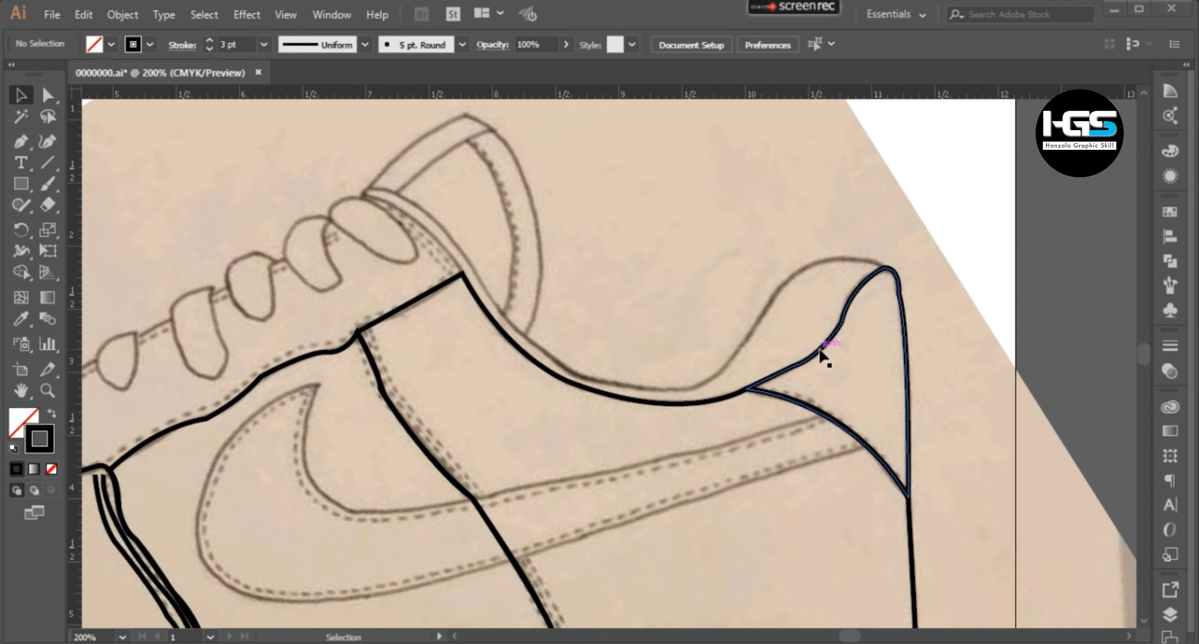
Trace the collar lining's upper edge from the heel tab's tip through the ankle dip to the top of the laces
key(p)
drag(880, 268, 830, 274)
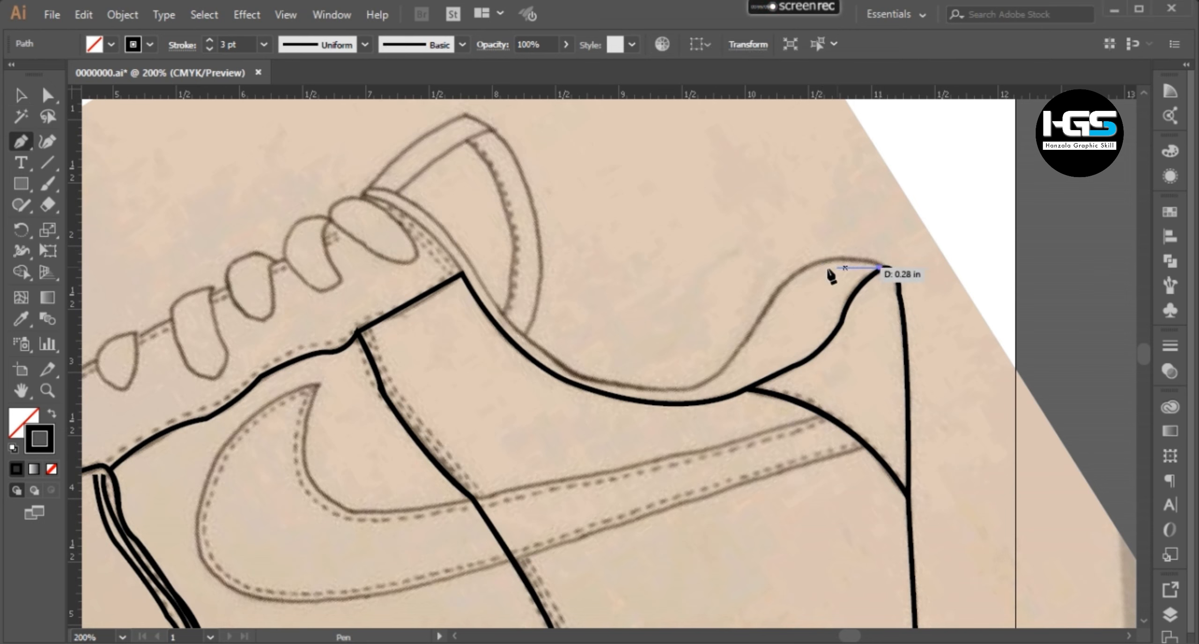
click(775, 294)
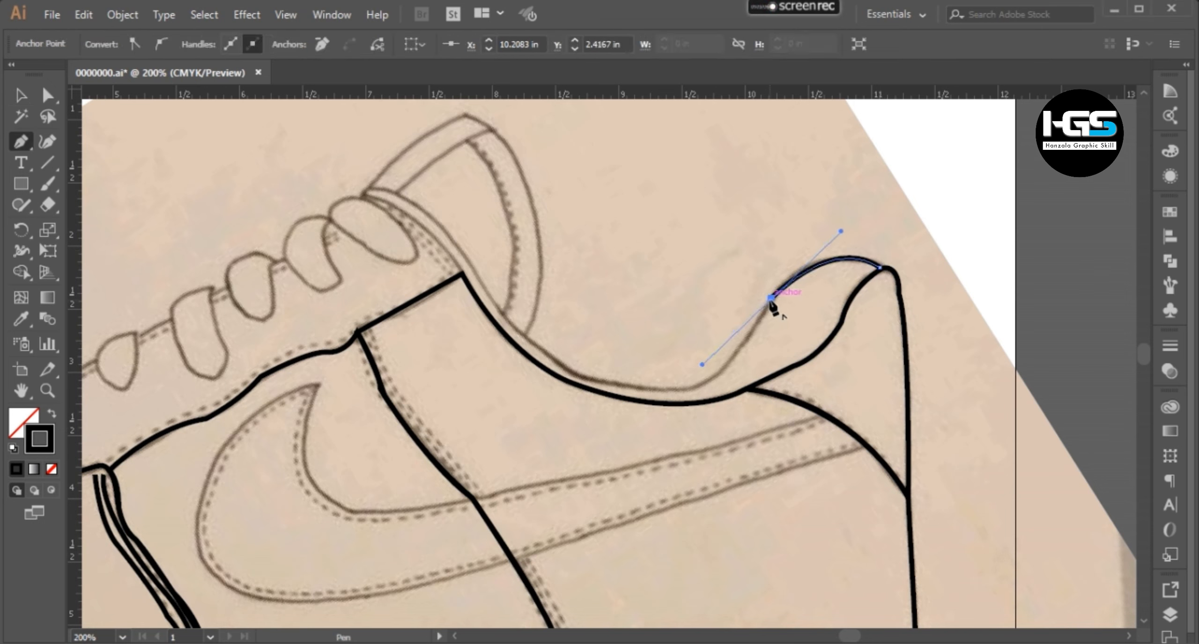
drag(675, 390, 621, 390)
click(674, 390)
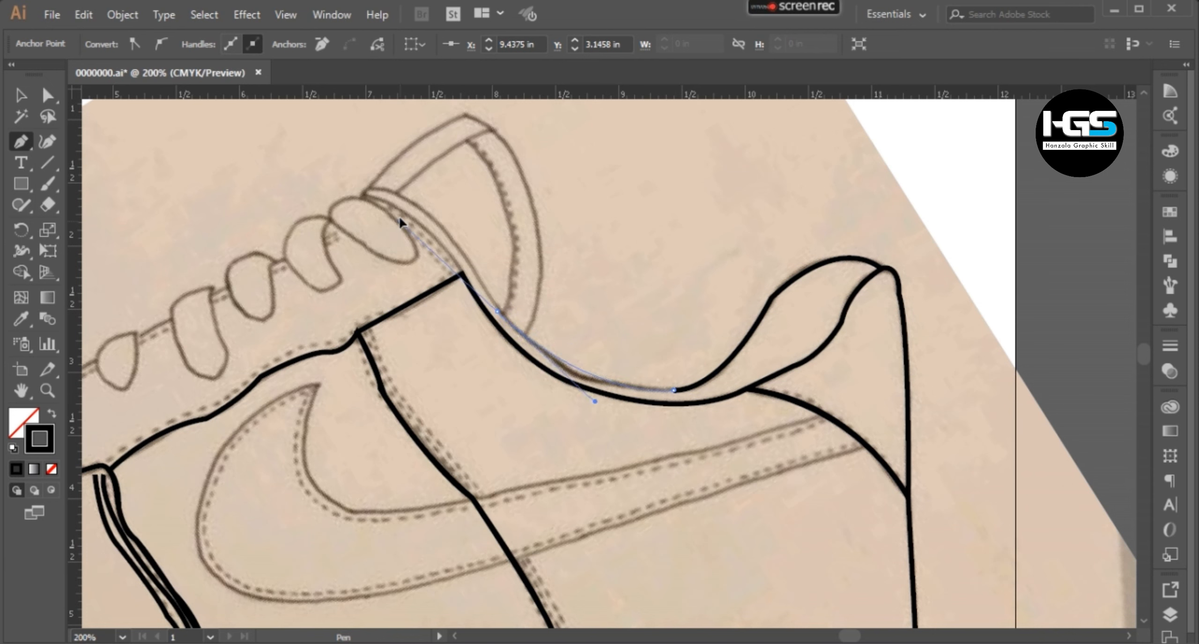
drag(400, 222, 545, 295)
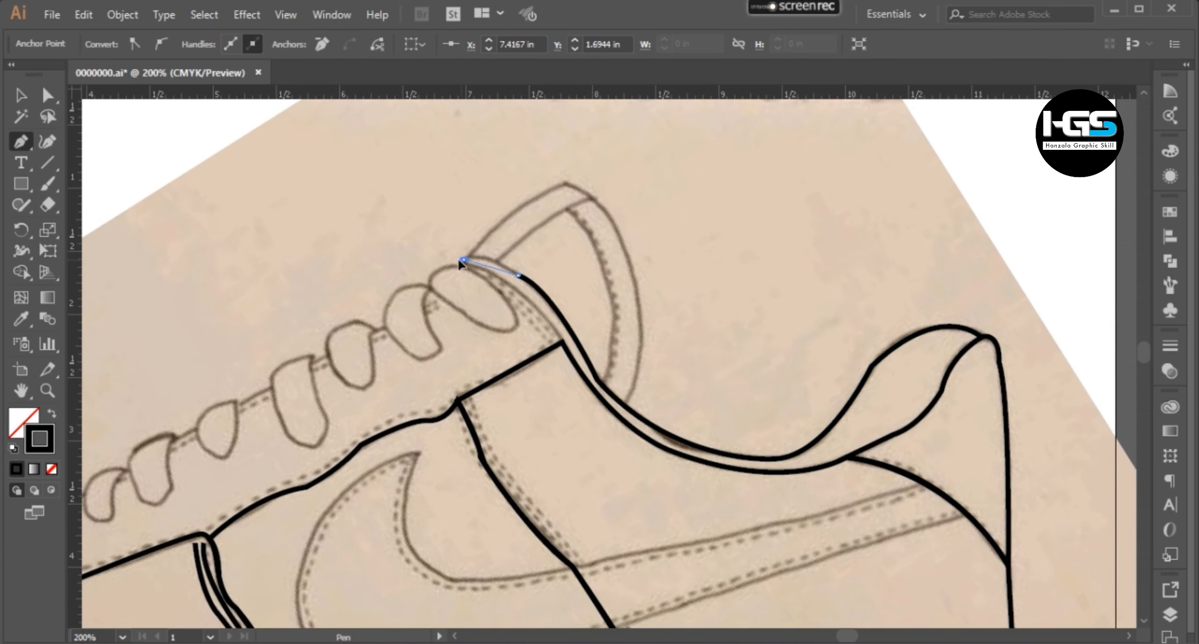
drag(463, 259, 464, 267)
Trace the collar lining's lower edge from the laces back along the side panel and heel tab, closing the outline
scroll(460, 264, up, 3)
scroll(461, 264, down, 2)
drag(629, 329, 736, 509)
drag(452, 185, 453, 187)
drag(703, 453, 841, 432)
click(836, 431)
drag(976, 331, 863, 343)
drag(863, 343, 951, 267)
drag(867, 325, 866, 323)
Outline the tongue's top band from the collar up to the tongue's peak as a closed shape
scroll(866, 323, down, 3)
scroll(696, 289, up, 2)
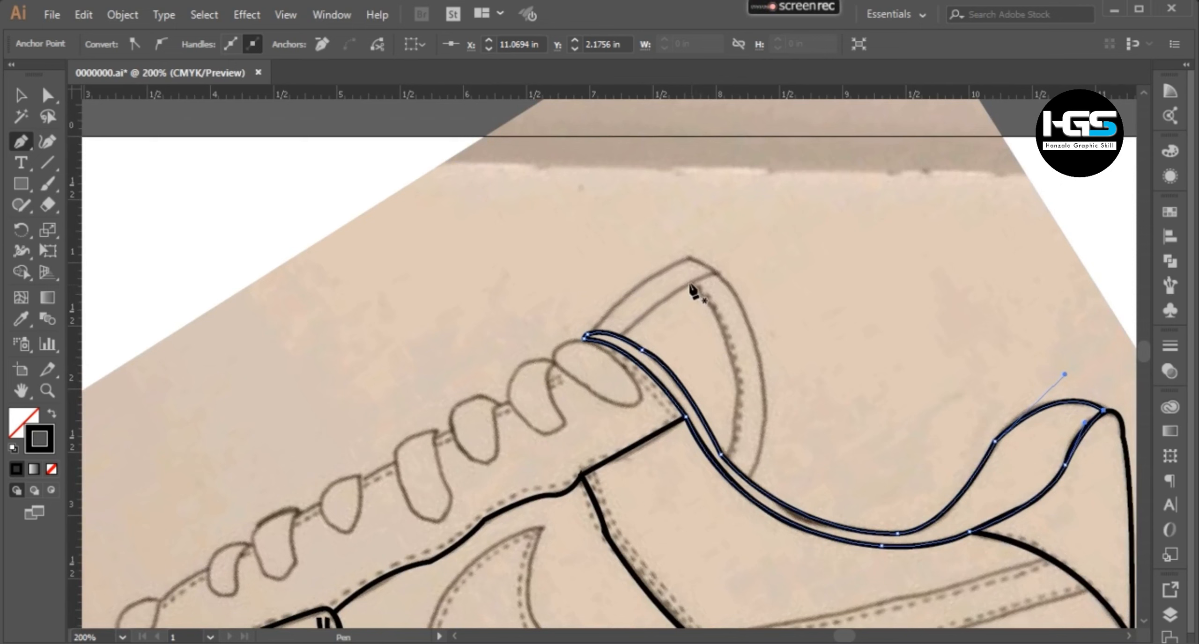
drag(619, 344, 578, 336)
scroll(602, 332, up, 1)
drag(730, 215, 765, 212)
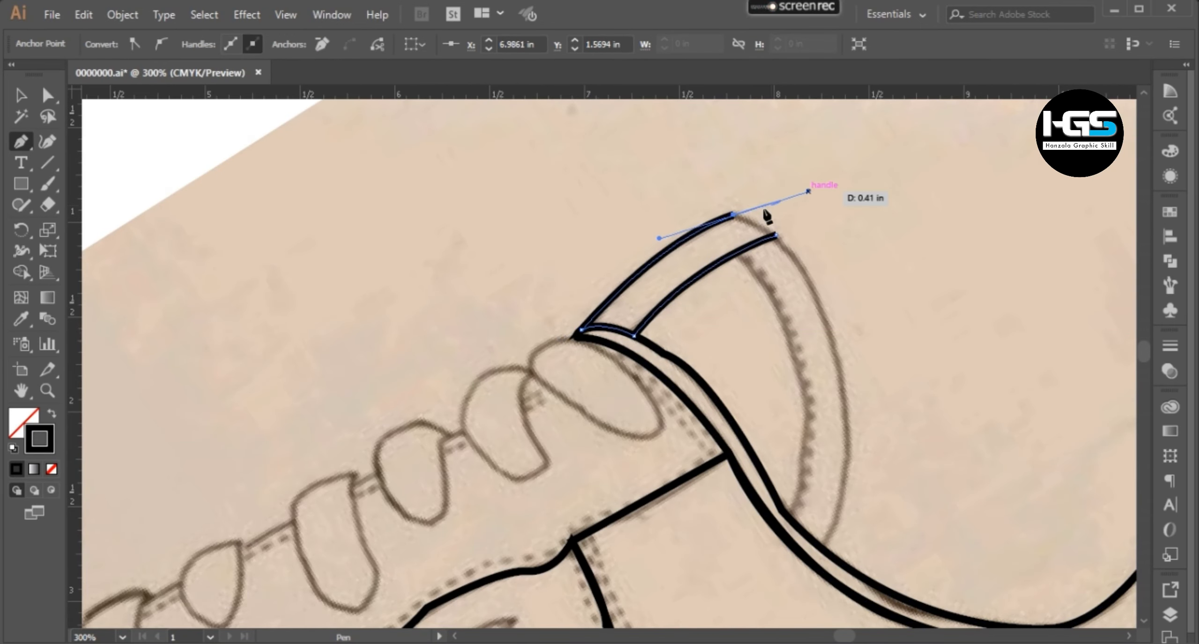
Outline the tongue's inner panel along its curved rear edge, the top band and the collar line
scroll(787, 252, down, 3)
scroll(722, 370, up, 2)
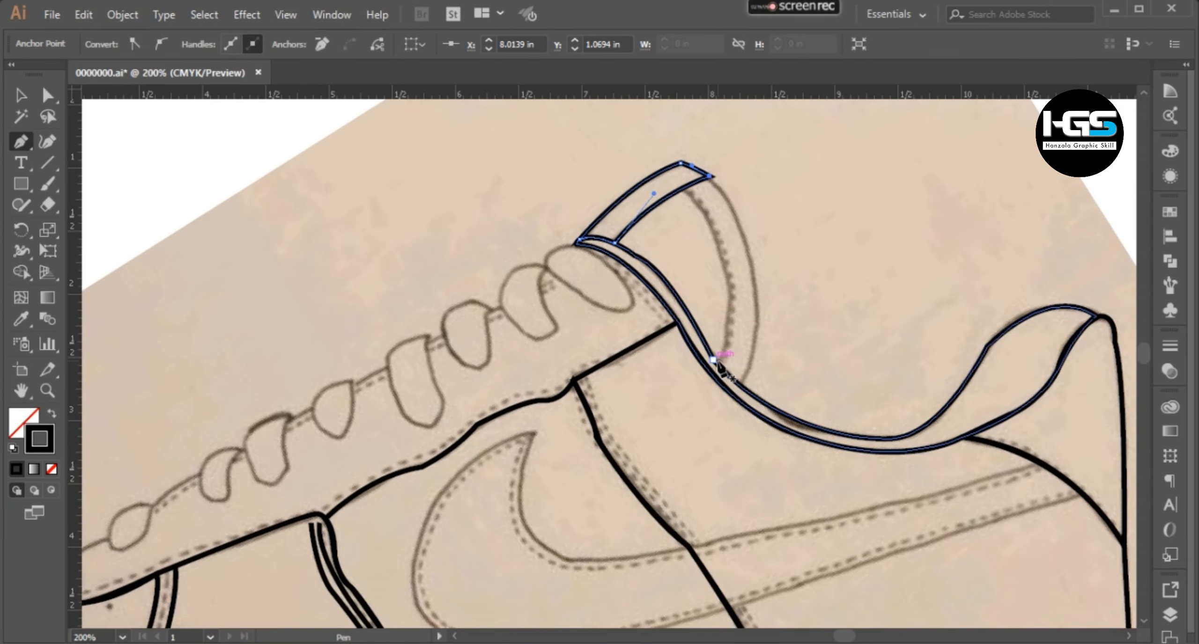
drag(719, 365, 684, 197)
drag(595, 123, 681, 188)
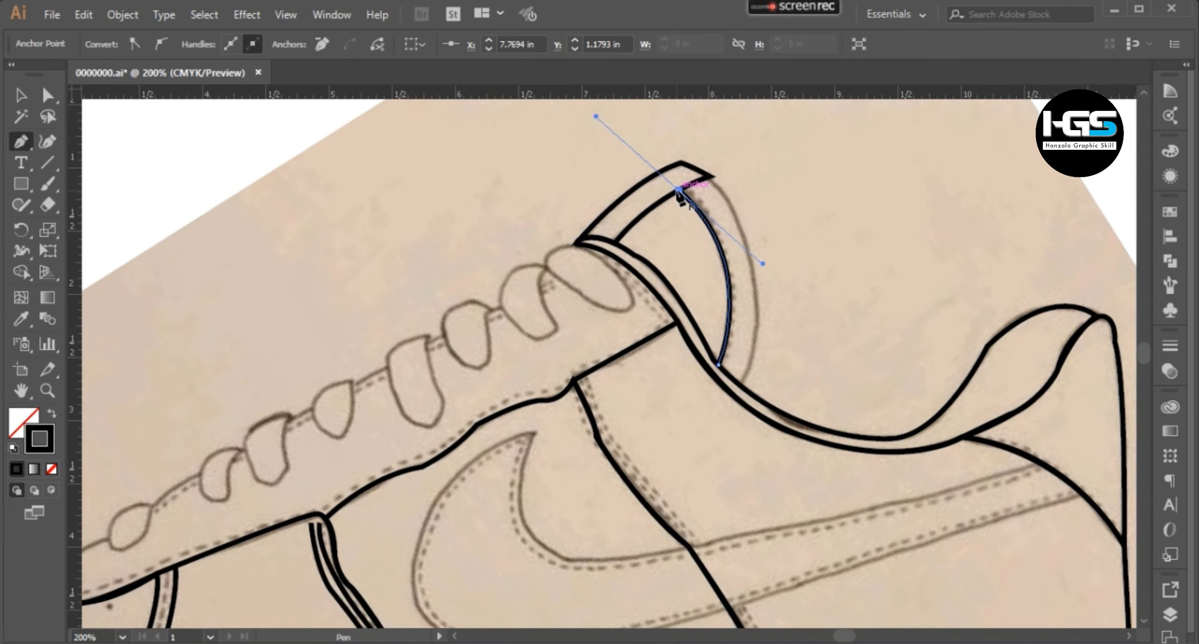
drag(615, 242, 587, 275)
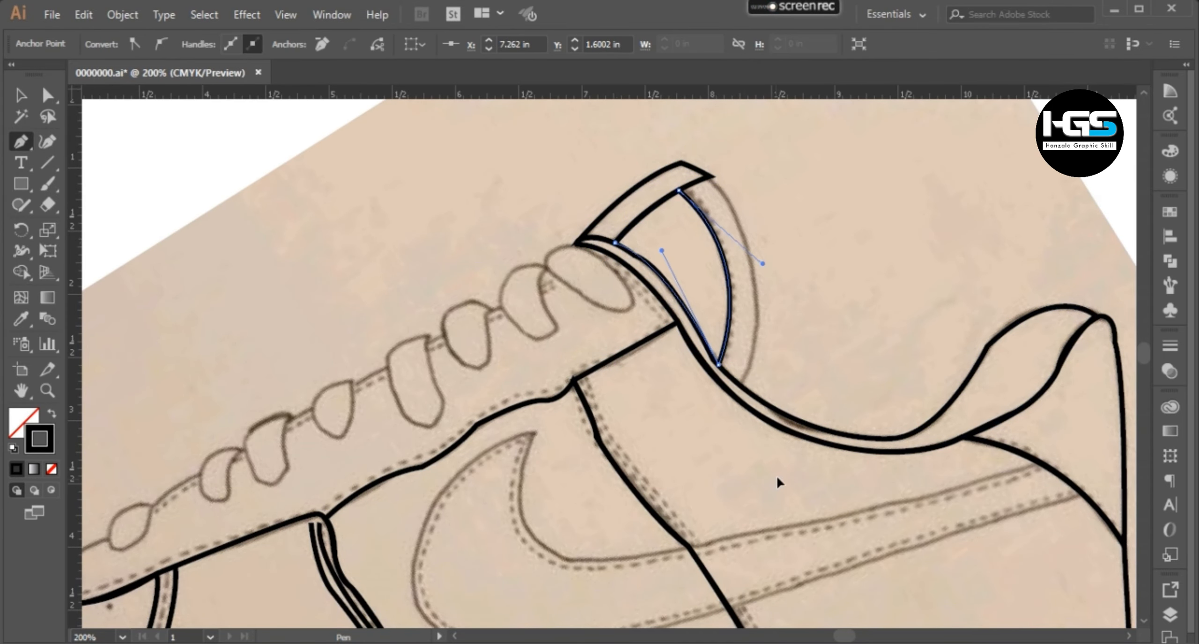
Outline the tongue's curved rear band between the inner panel and the outer edge, from peak to collar, and close it
click(710, 176)
drag(742, 387, 705, 533)
drag(710, 176, 576, 123)
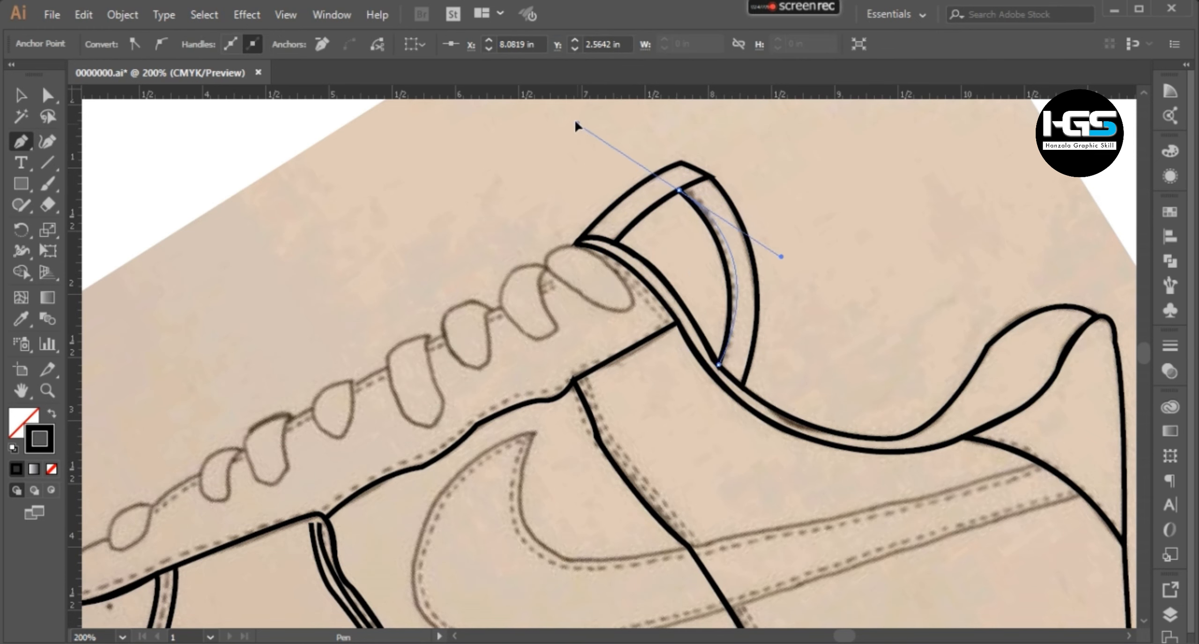
key(ctrl+minus)
drag(655, 210, 655, 403)
key(ctrl+plus)
click(637, 528)
drag(597, 353, 528, 283)
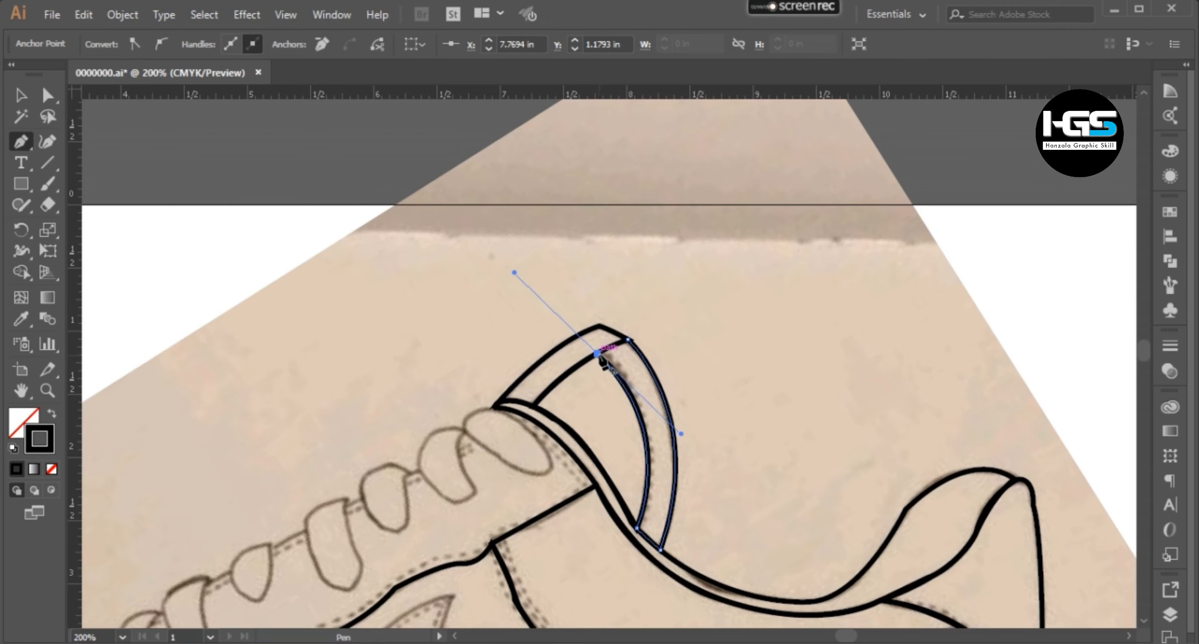
click(627, 340)
Start the lace overlay outline at the collar corner and draw it past the rear seam's top onto its lower edge
scroll(632, 348, down, 4)
drag(648, 398, 648, 304)
scroll(573, 346, up, 3)
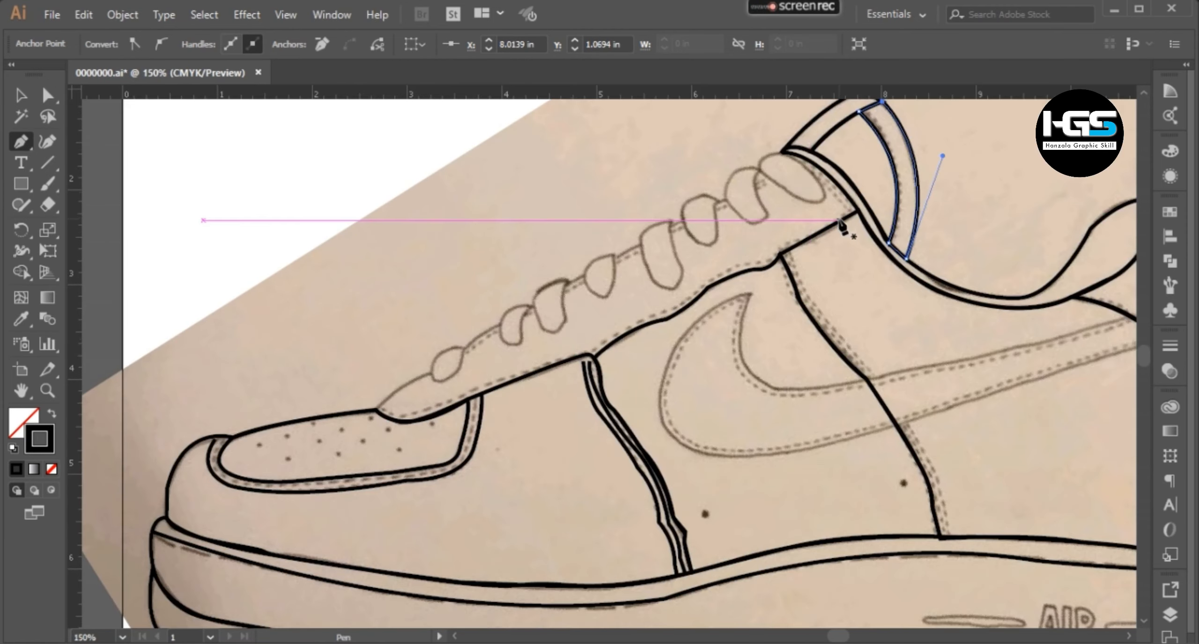
click(857, 211)
click(779, 254)
scroll(756, 264, up, 2)
drag(743, 275, 699, 275)
click(743, 276)
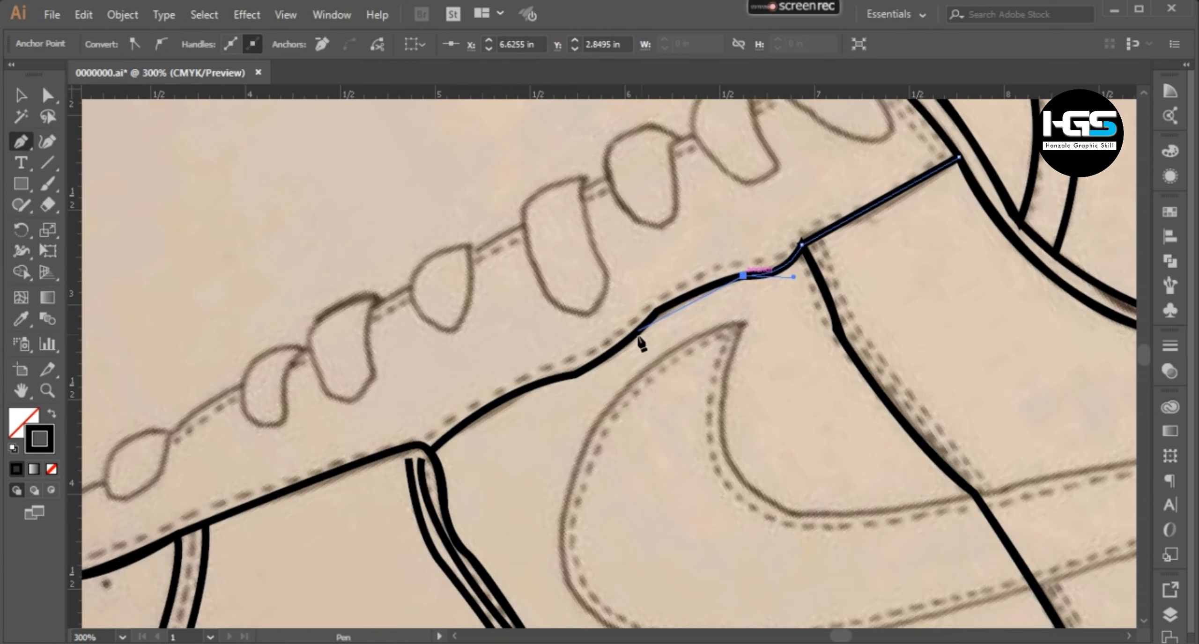
Continue the lace overlay's lower edge past the top of the front seam to its pointed toe end
drag(650, 319, 625, 352)
click(650, 319)
drag(565, 376, 530, 383)
click(565, 377)
drag(431, 452, 424, 479)
click(431, 452)
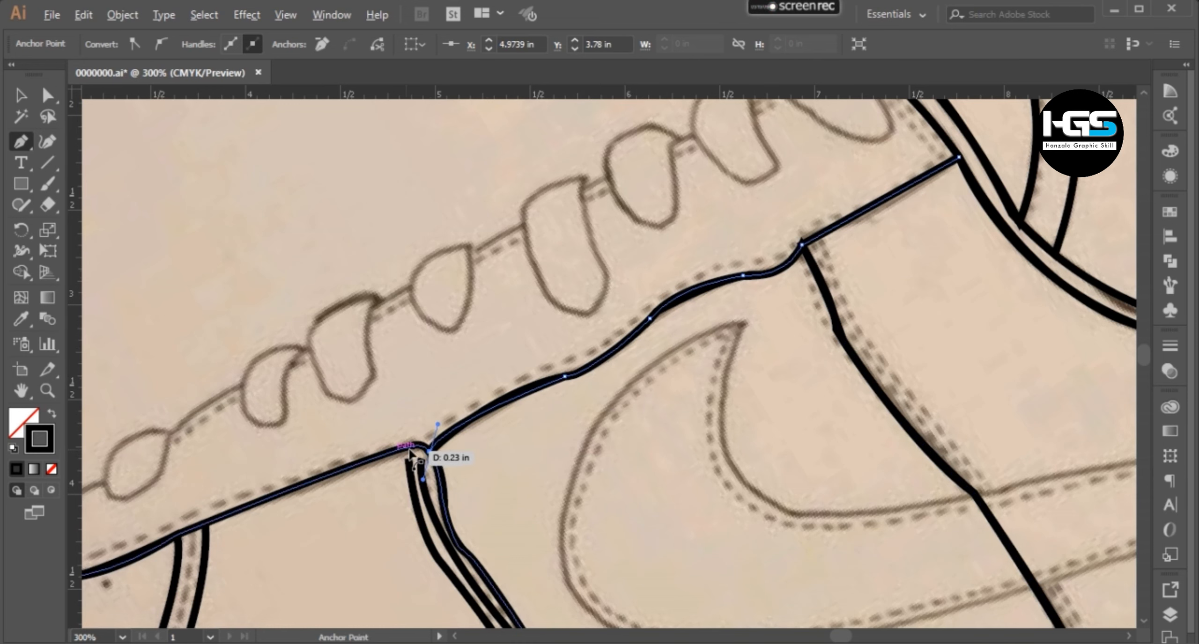
drag(383, 446, 686, 372)
drag(407, 487, 387, 496)
drag(455, 491, 765, 447)
drag(623, 424, 616, 411)
Trace the lace overlay's upper edge from the toe end past the first three lace loops to the fourth
drag(734, 352, 566, 389)
click(733, 352)
click(798, 304)
drag(637, 338, 512, 371)
click(638, 338)
click(708, 303)
click(610, 308)
drag(610, 307, 458, 375)
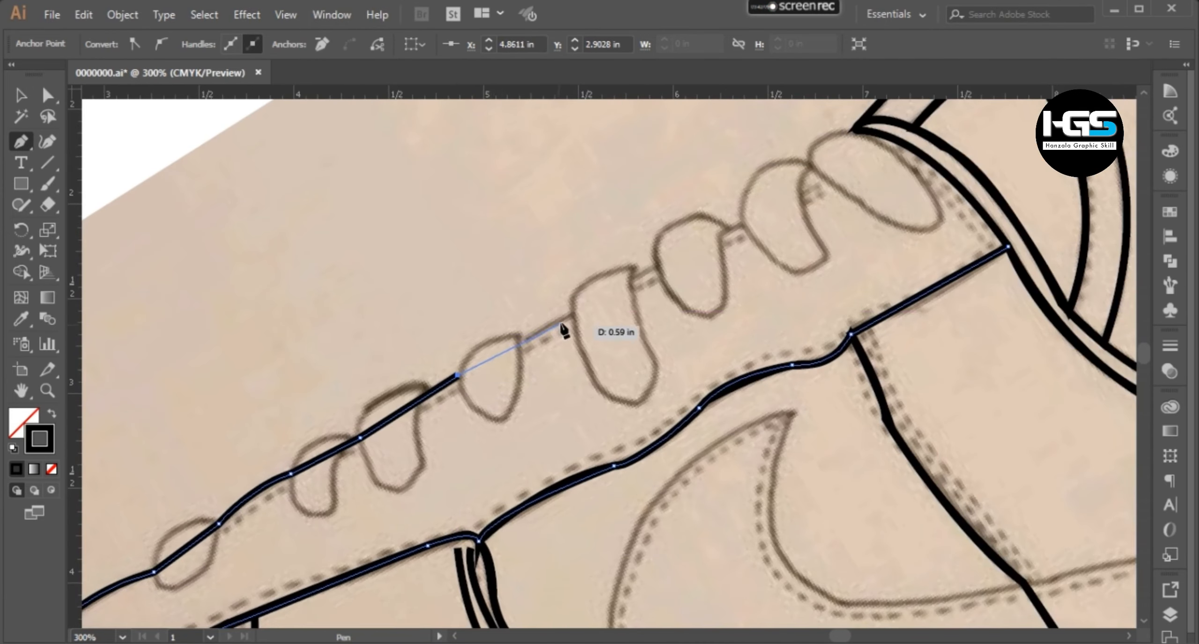
Extend the lace overlay's upper edge past the remaining lace loops to the collar and close the outline at its corner
drag(658, 272, 449, 350)
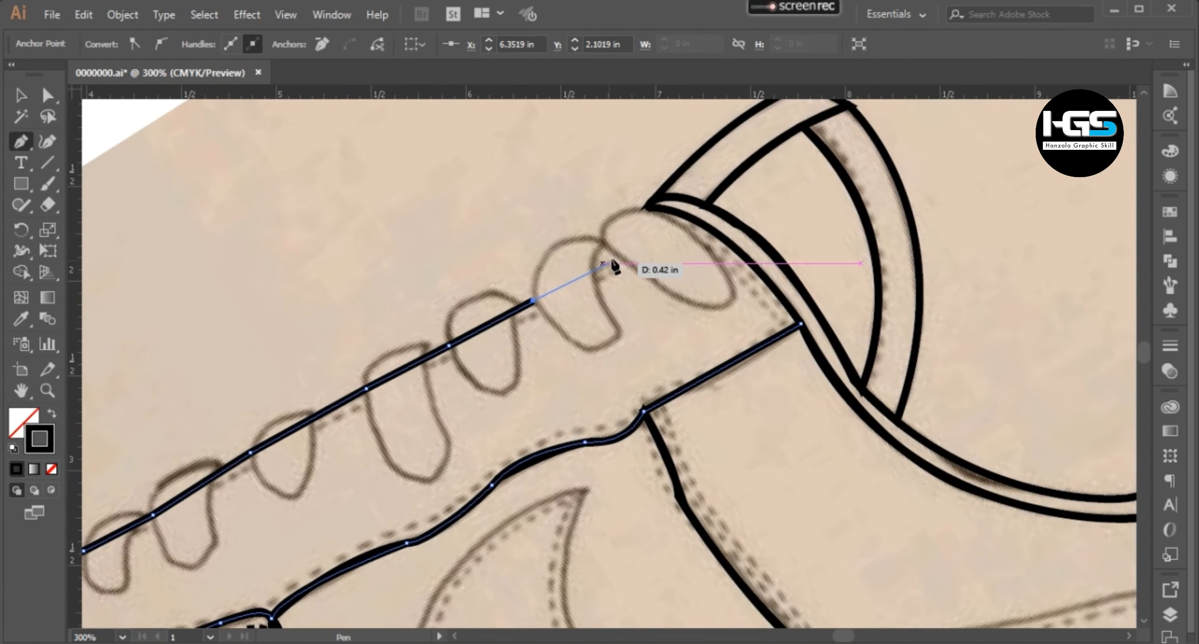
drag(610, 260, 470, 318)
click(544, 272)
drag(661, 382, 736, 489)
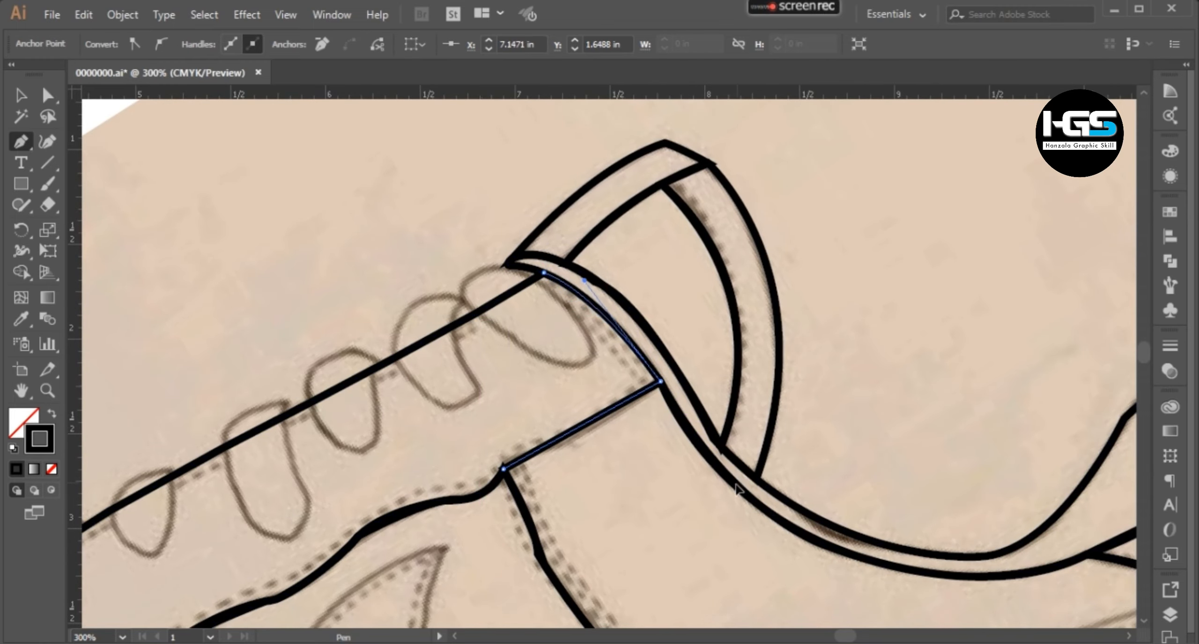
Outline the lace loop nearest the toe as a closed oval shape
drag(409, 475, 853, 255)
scroll(260, 475, up, 1)
click(315, 424)
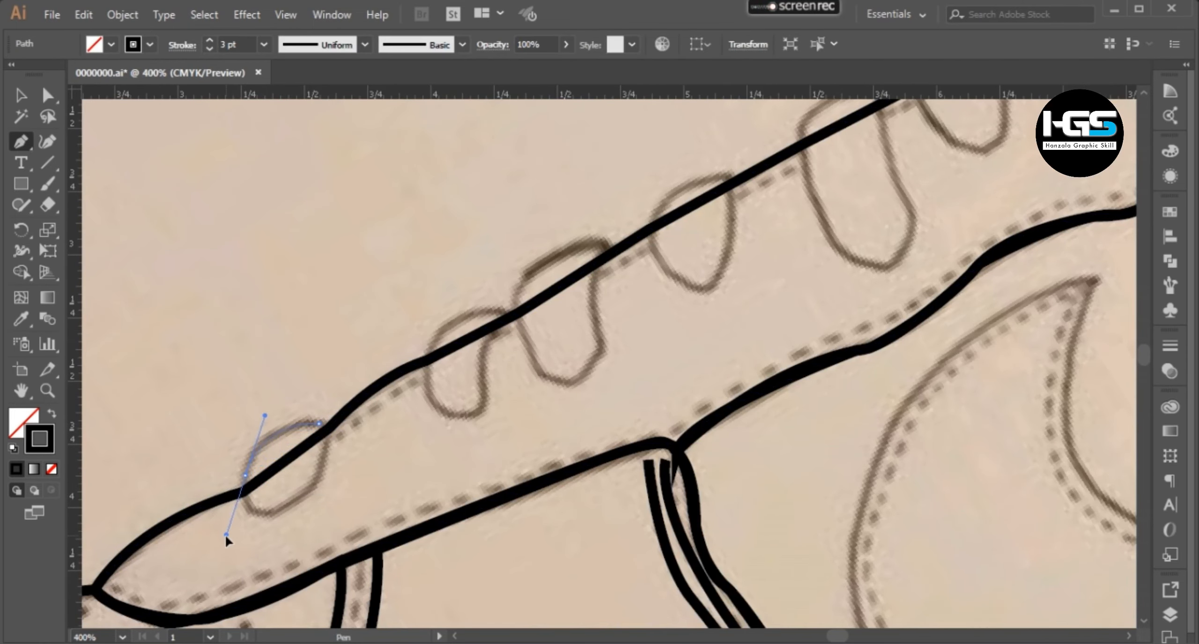
drag(226, 538, 235, 537)
drag(326, 430, 332, 381)
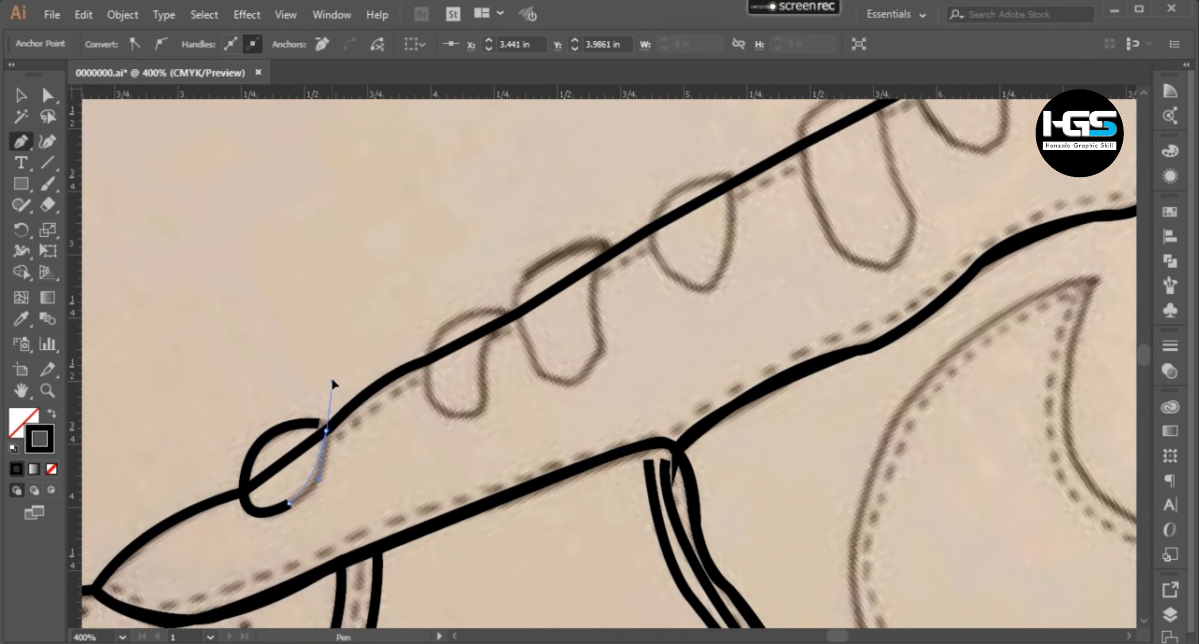
click(319, 424)
Outline the second lace loop from the toe as a closed curved shape
drag(493, 356, 406, 457)
click(500, 341)
click(415, 384)
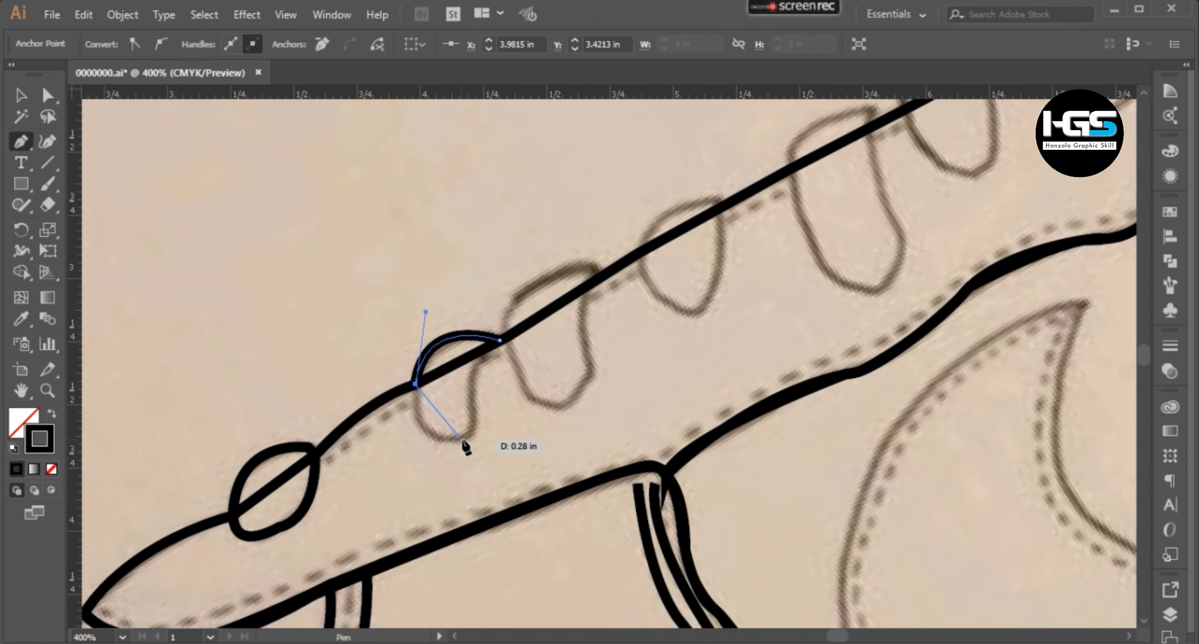
drag(500, 341, 524, 342)
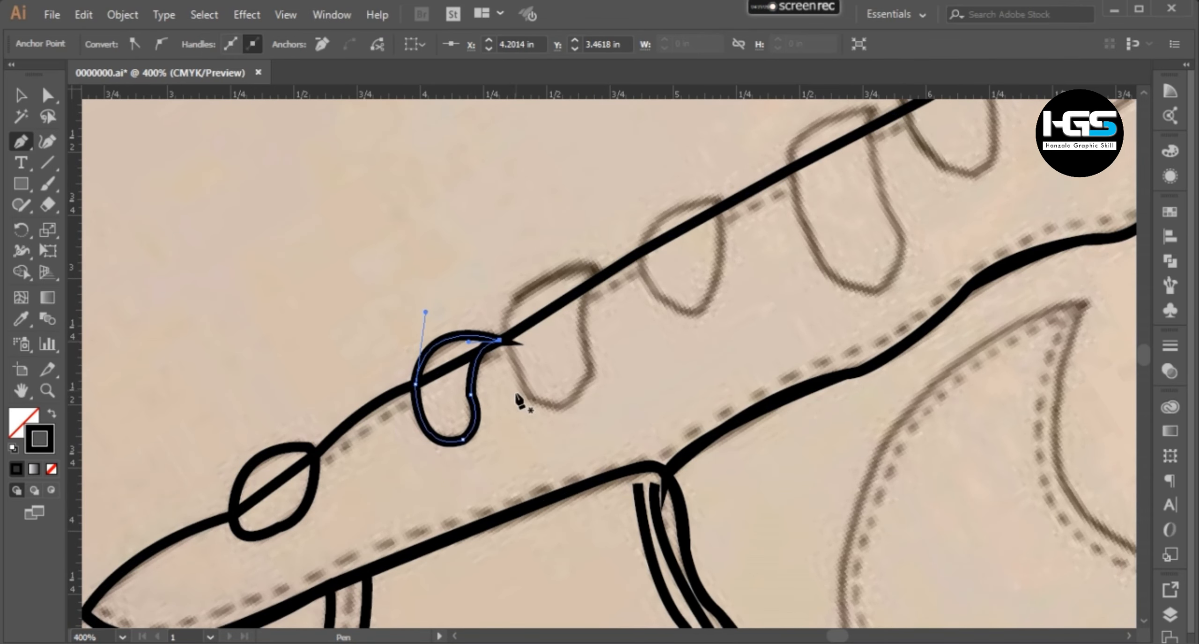
Outline the third lace loop from the toe as a closed curved shape
drag(519, 398, 388, 436)
click(472, 315)
drag(374, 361, 343, 438)
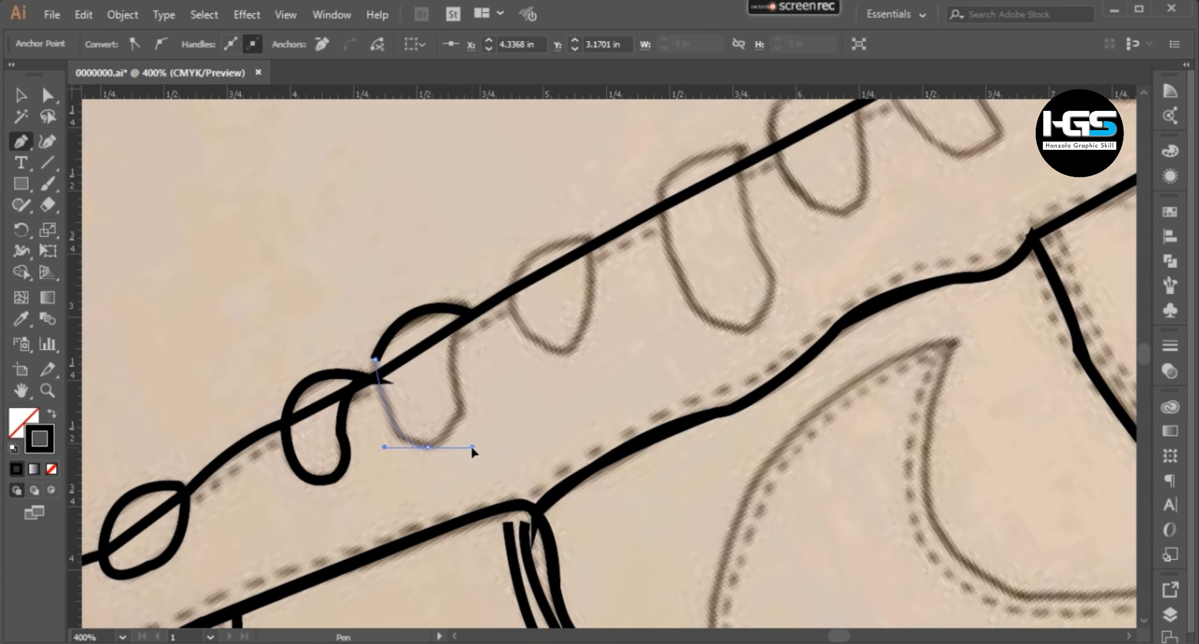
drag(511, 312, 511, 315)
scroll(508, 370, down, 3)
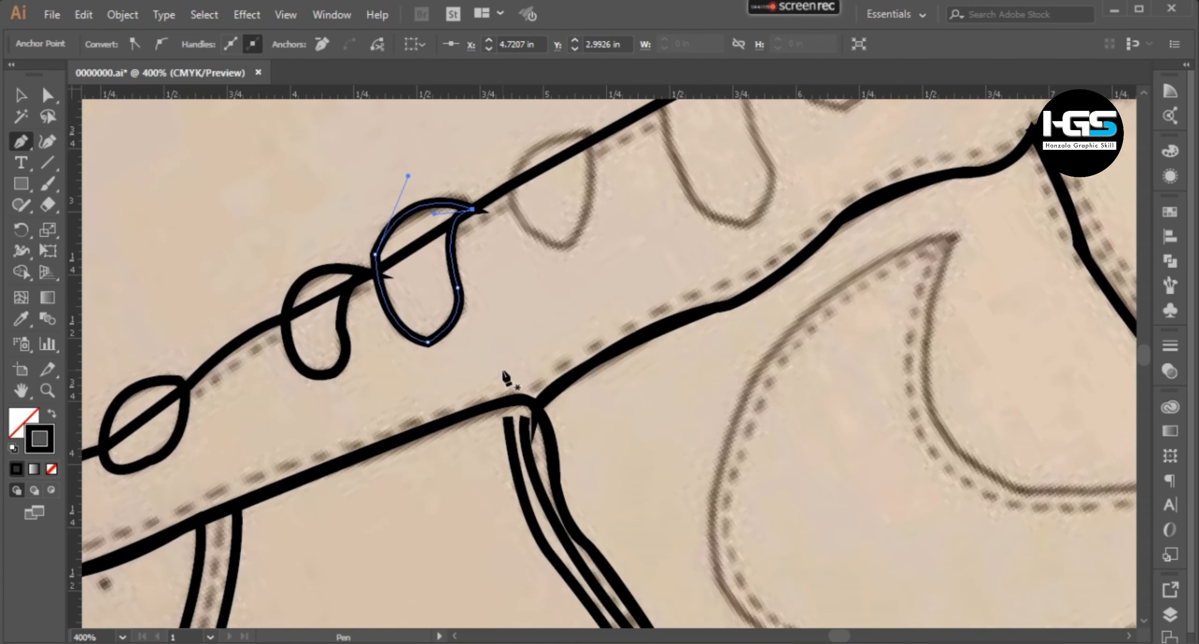
Outline the fourth lace loop from the toe as a closed pointed-oval shape
scroll(500, 358, down, 5)
scroll(502, 324, up, 4)
click(549, 319)
mouse_move(487, 359)
mouse_down()
mouse_move(483, 391)
mouse_move(527, 407)
mouse_up()
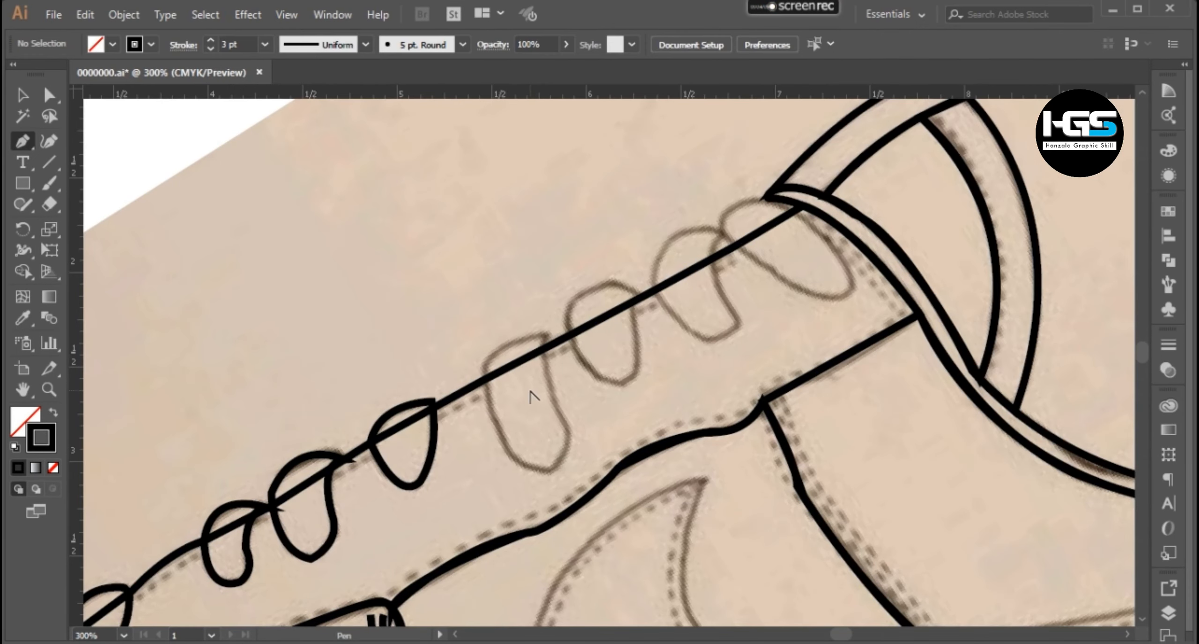
Outline the fifth, longer lace loop from the toe as a closed curved shape
scroll(532, 396, up, 2)
click(564, 283)
drag(436, 347, 417, 411)
click(436, 349)
scroll(436, 352, down, 1)
drag(504, 487, 569, 501)
click(504, 487)
drag(548, 431, 556, 361)
click(548, 431)
click(517, 310)
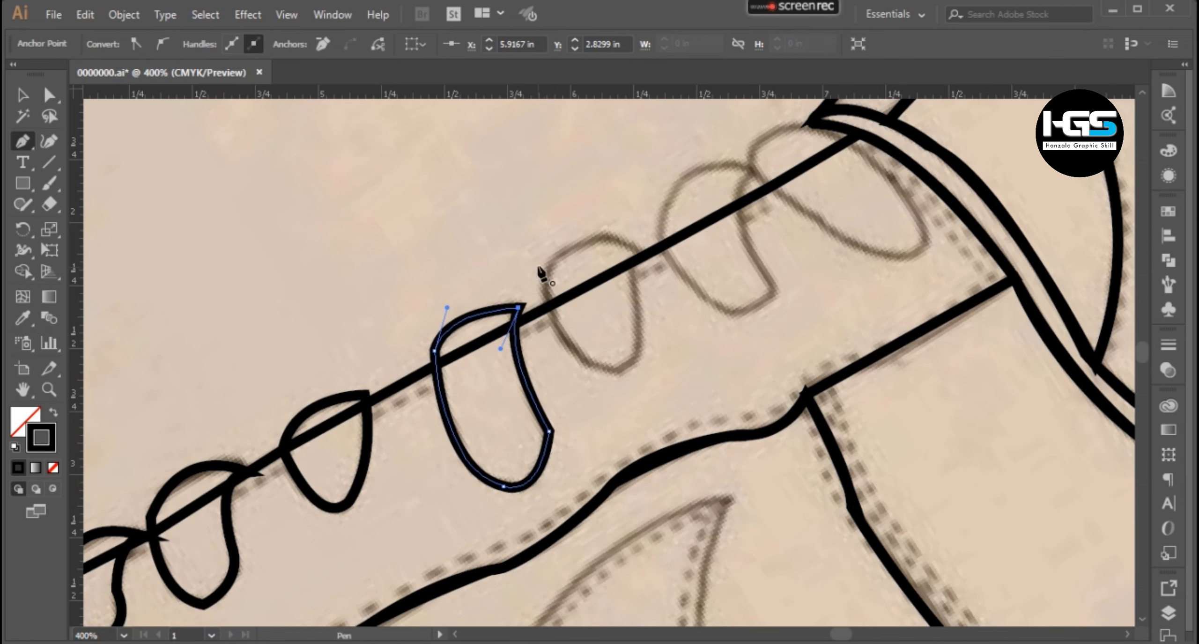
Outline the sixth lace loop from the toe as a closed curved shape
click(639, 248)
drag(549, 265, 515, 316)
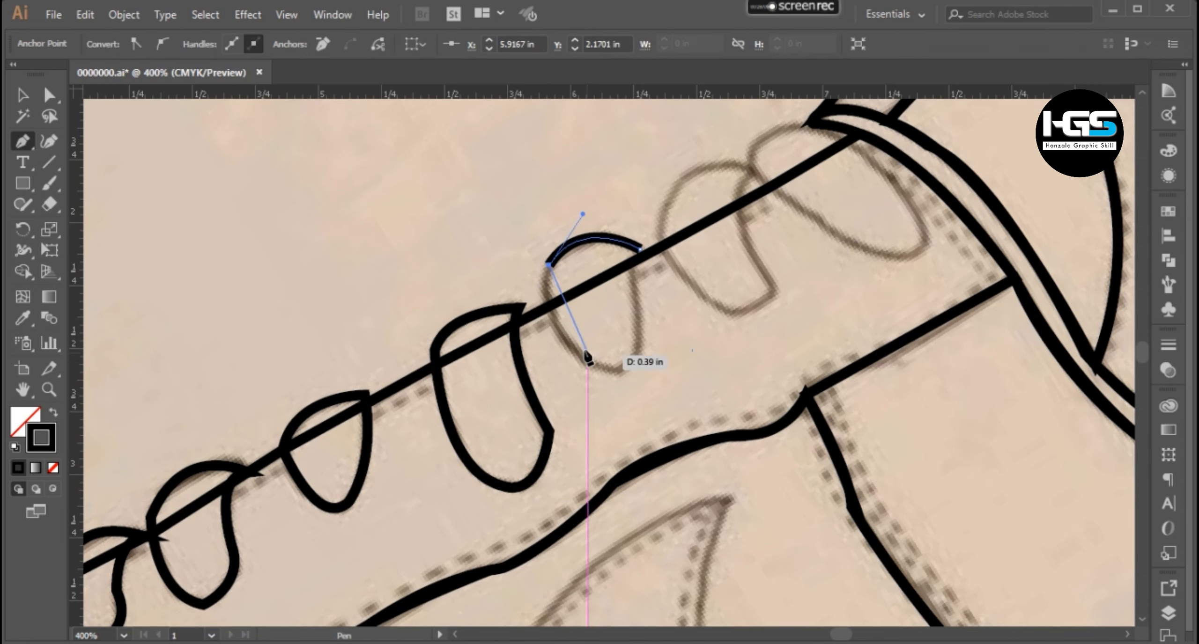
drag(640, 249, 654, 215)
drag(683, 309, 427, 424)
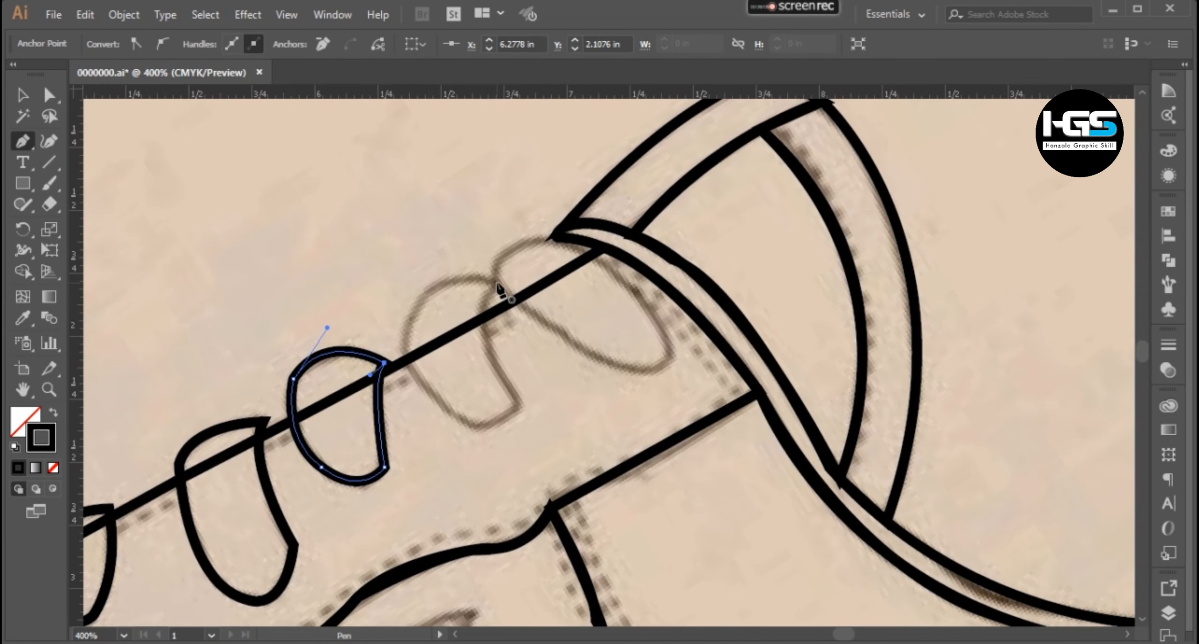
Outline the seventh lace loop from the toe as a closed shape with an inward-curving rear edge
click(496, 282)
drag(520, 405, 576, 461)
click(520, 405)
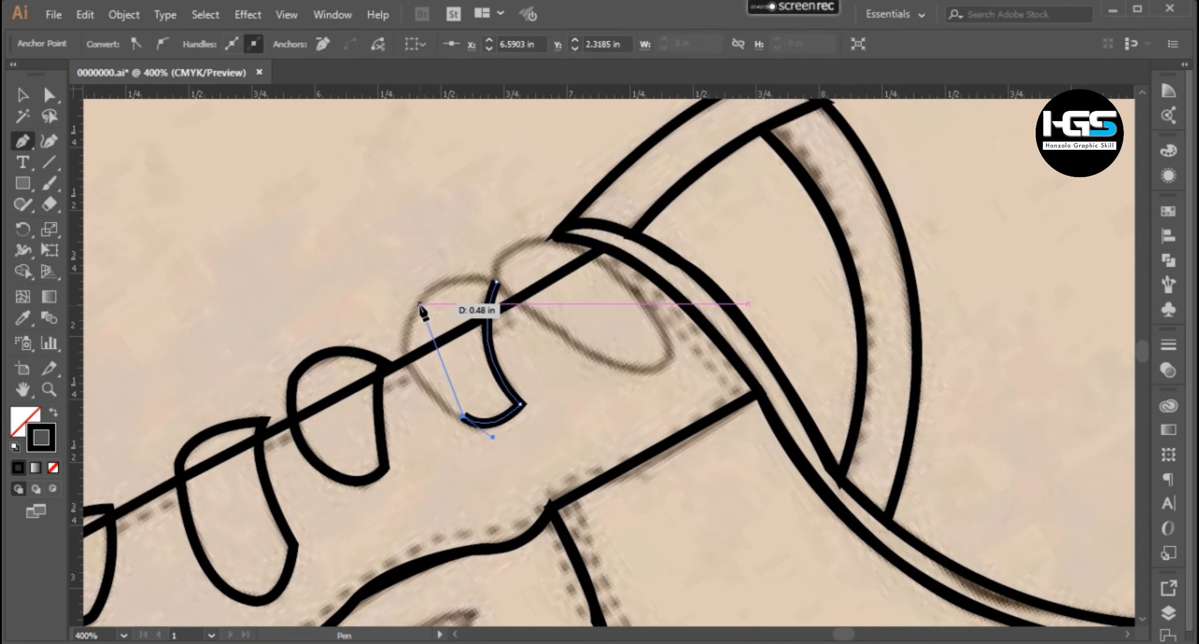
drag(447, 222, 445, 221)
click(414, 303)
click(496, 282)
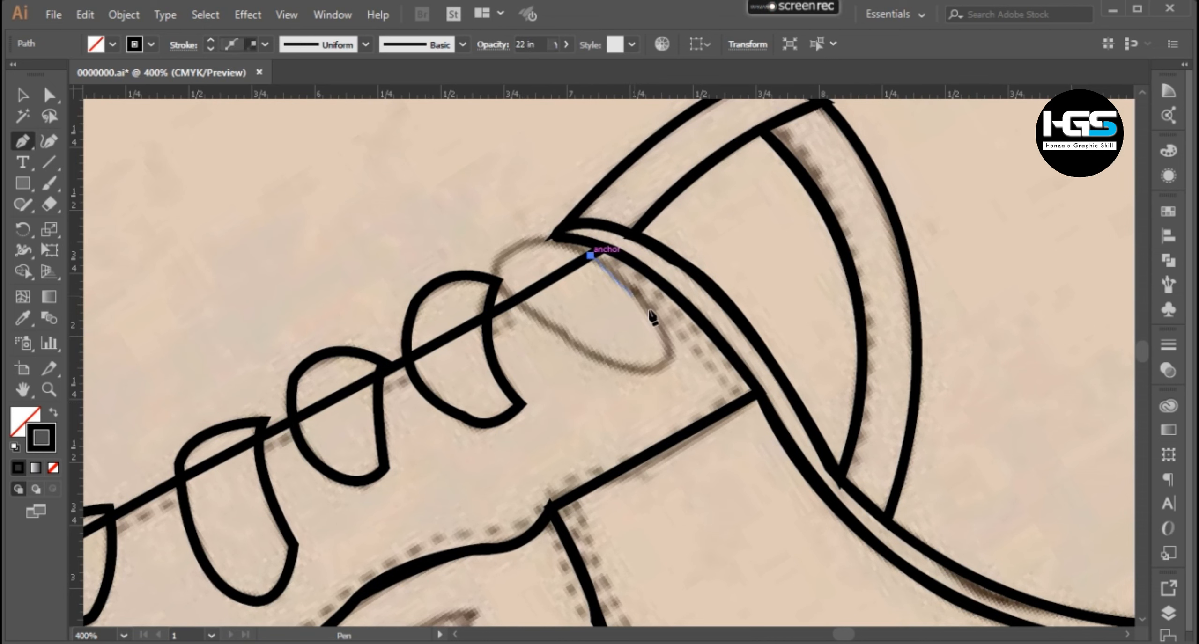
Outline the last lace loop beside the collar as a closed slanted oval
click(657, 370)
drag(516, 299, 447, 228)
drag(517, 272, 449, 414)
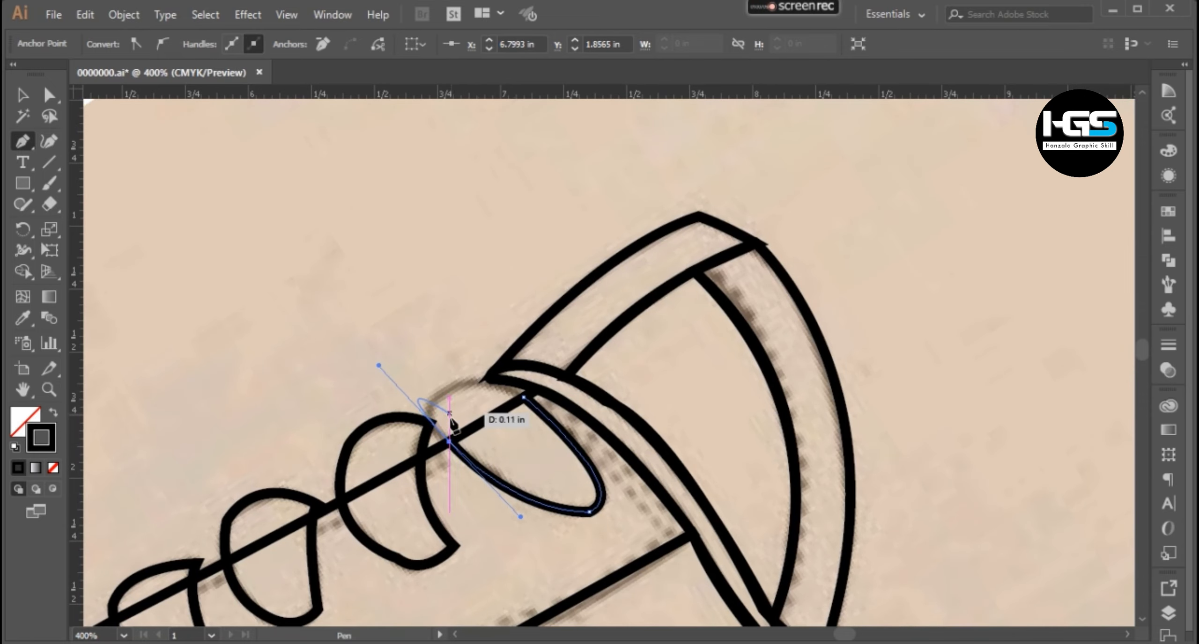
drag(483, 380, 508, 364)
drag(573, 430, 574, 423)
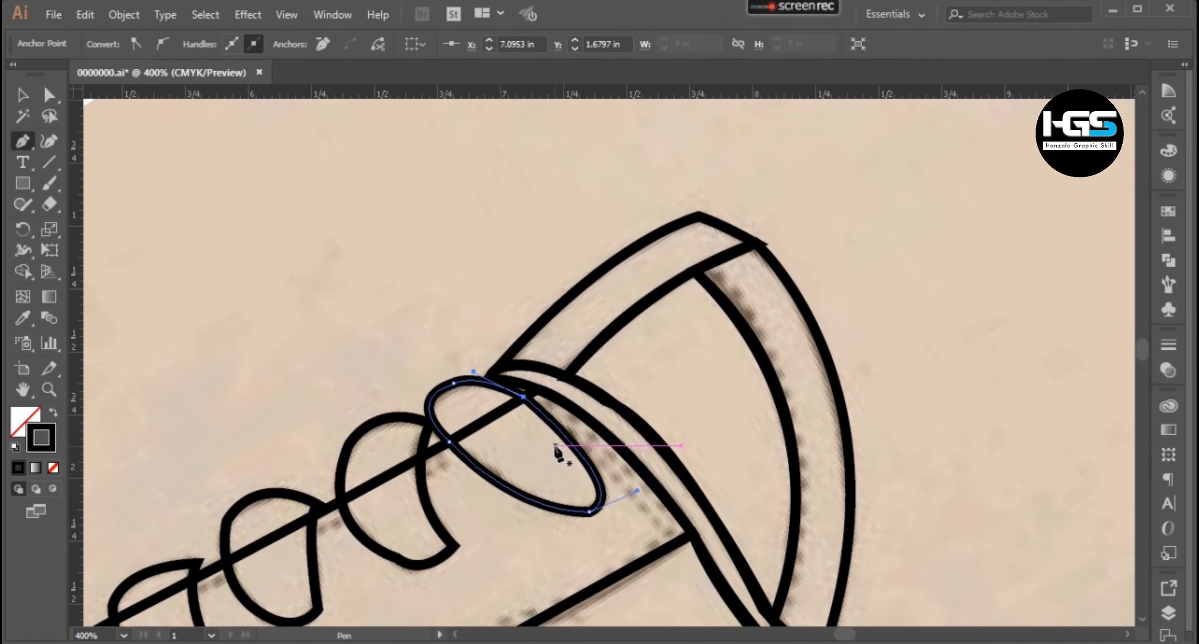
Start the swoosh outline with an anchor at its upper front tip
scroll(539, 412, down, 5)
scroll(514, 504, up, 1)
drag(585, 540, 532, 364)
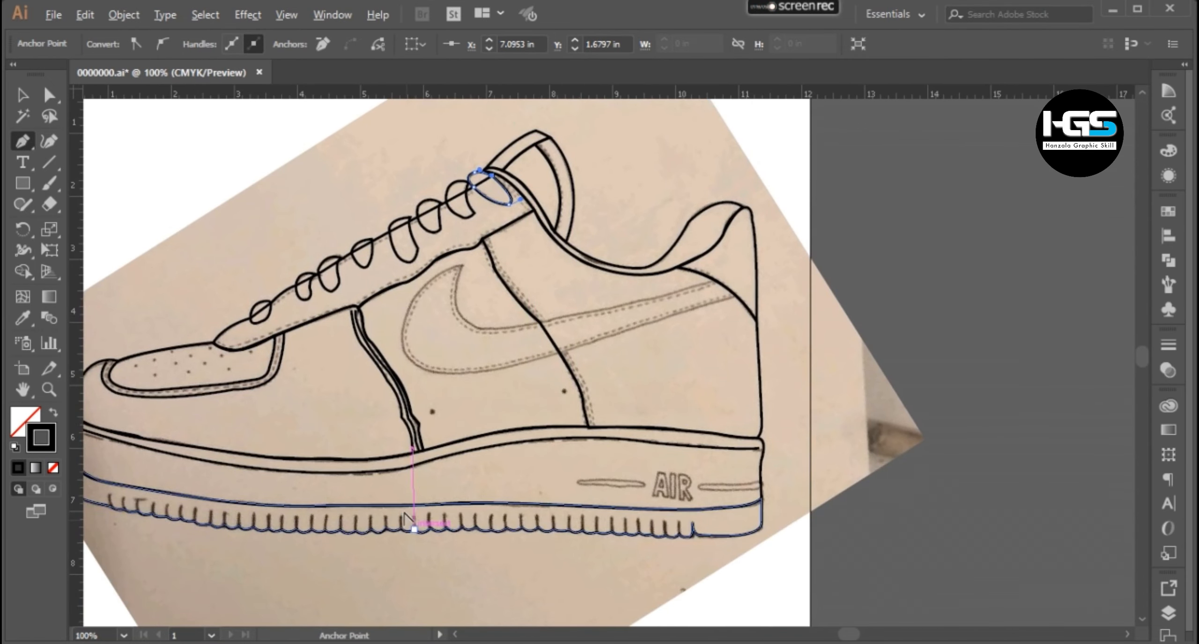
scroll(427, 291, up, 1)
drag(477, 255, 481, 249)
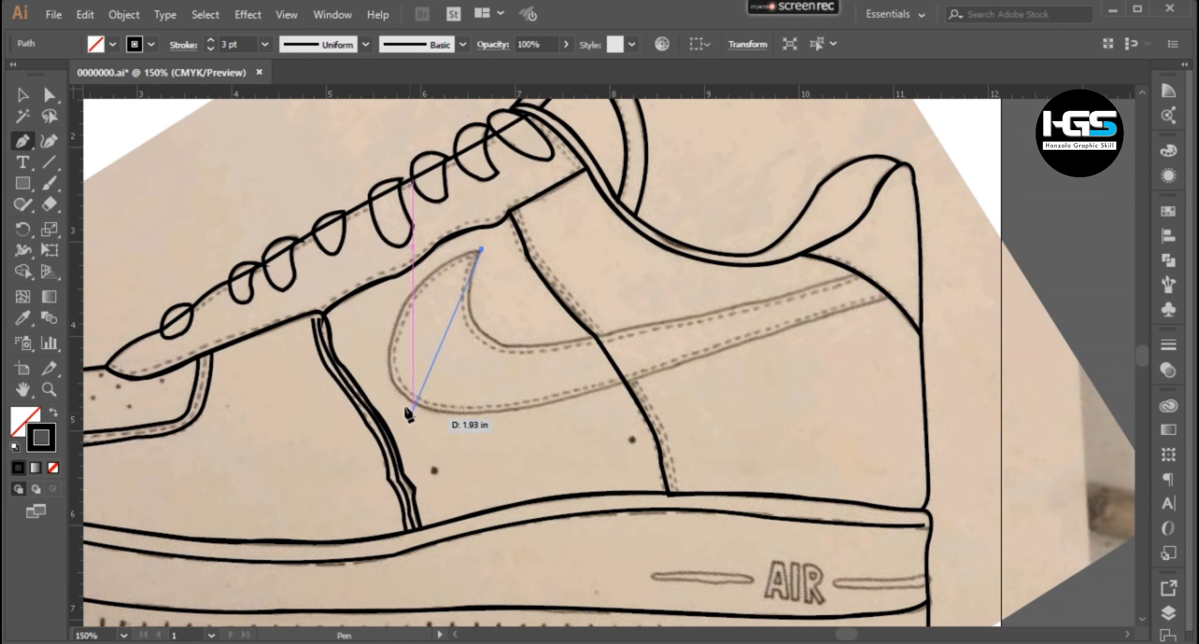
drag(391, 389, 414, 491)
click(392, 388)
drag(554, 397, 627, 370)
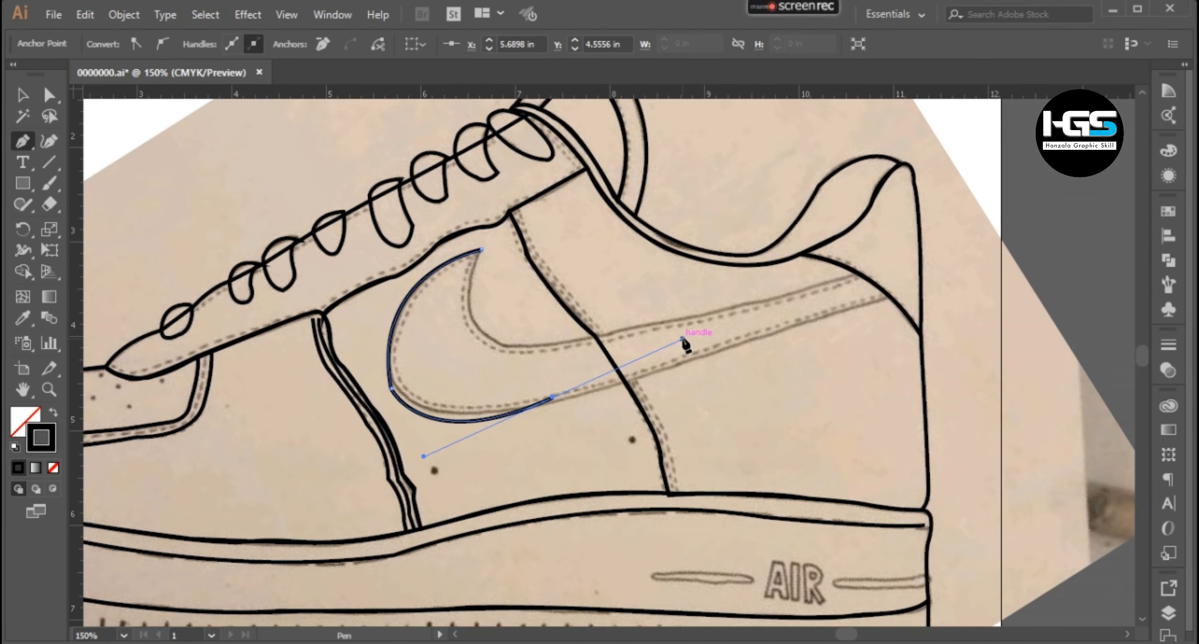
key(ctrl+z)
key(ctrl+z)
key(ctrl+z)
Trace the swoosh's rounded front and its lower edge back to the heel panel's curved seam
drag(395, 326, 429, 411)
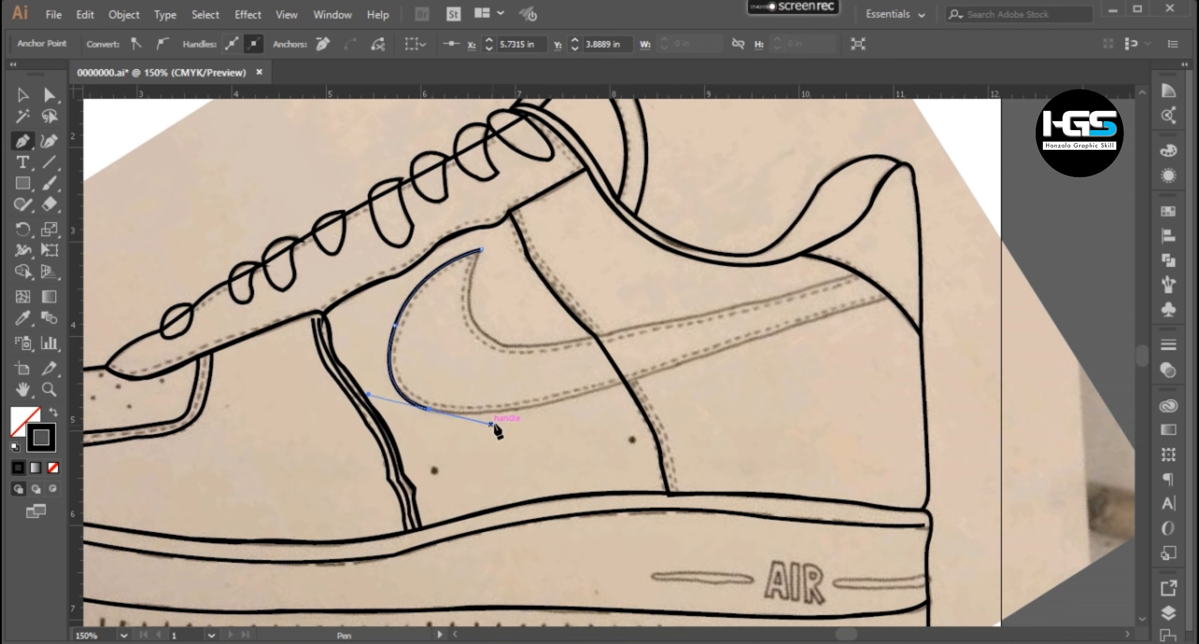
drag(695, 343, 696, 342)
key(ctrl+z)
drag(579, 398, 649, 373)
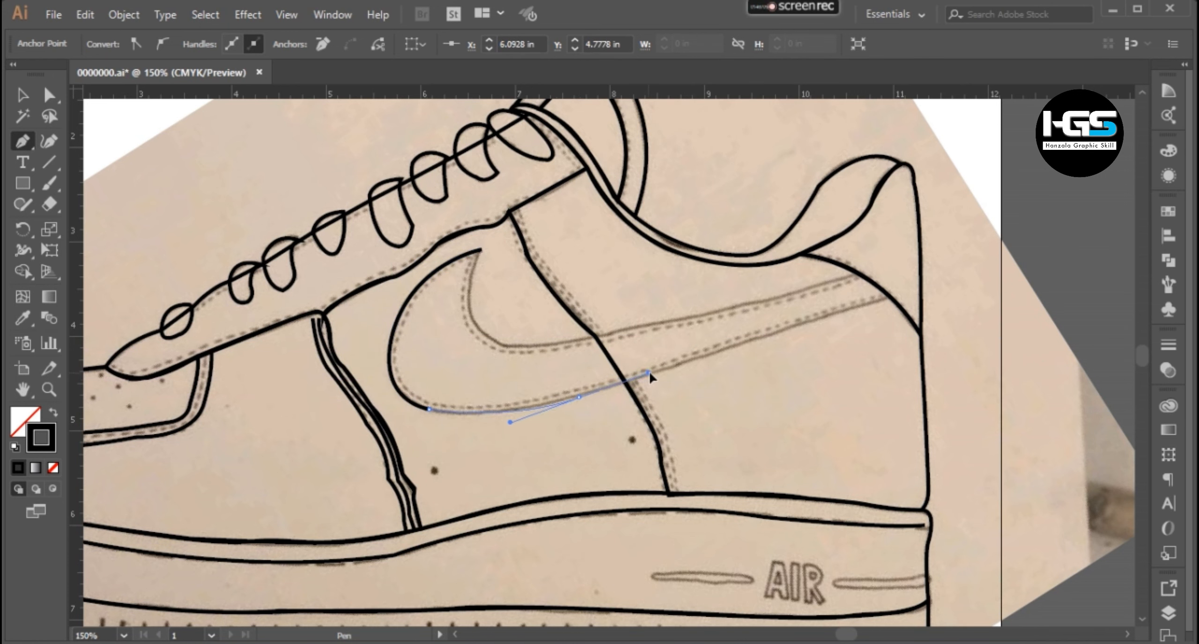
click(880, 306)
Trace along the heel seam and the swoosh's upper edge, and close the outline at its front tip
scroll(883, 302, up, 1)
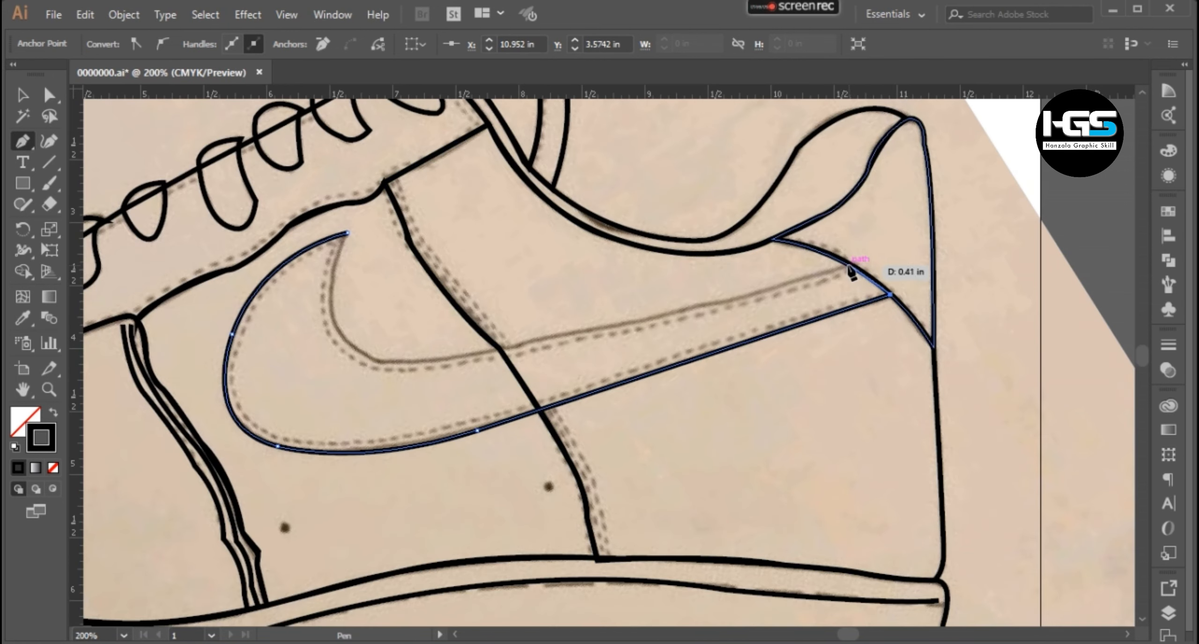
click(846, 264)
click(498, 347)
drag(378, 359, 351, 354)
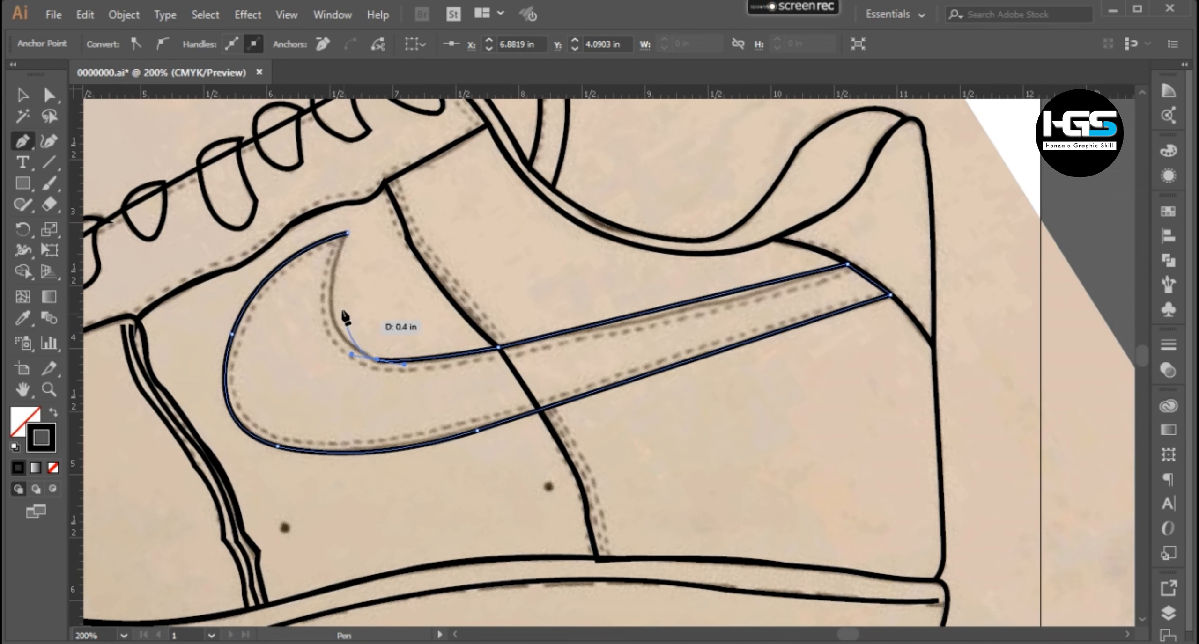
drag(347, 232, 387, 147)
Outline the thin horizontal bar on the toe side of the AIR lettering as a closed shape
scroll(835, 415, down, 2)
scroll(442, 466, up, 3)
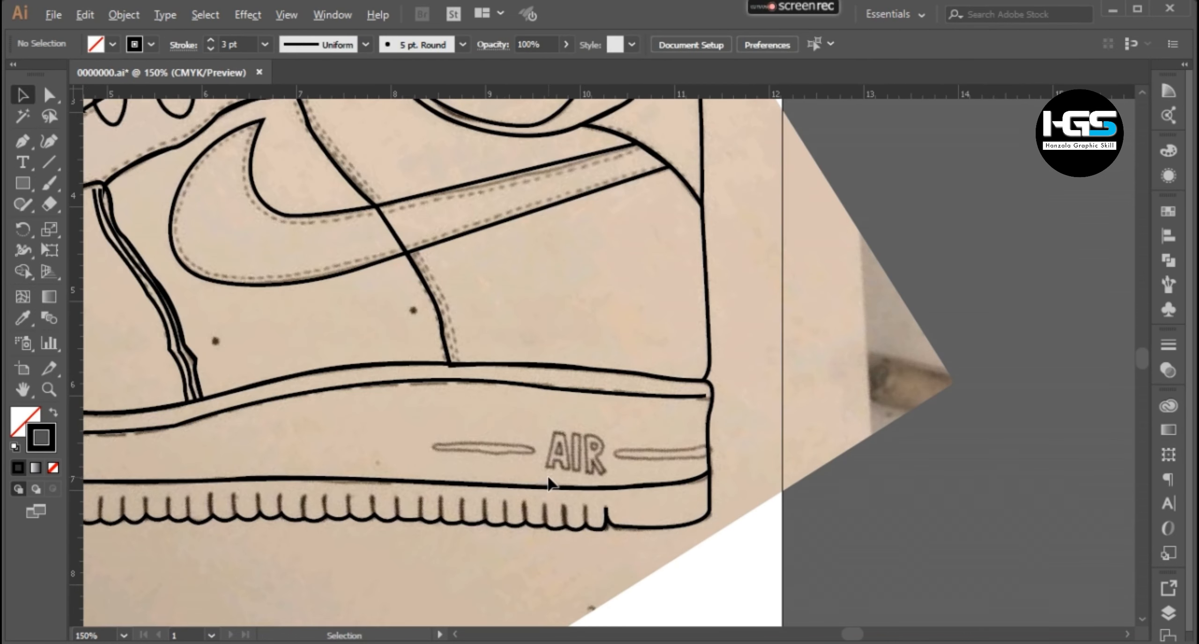
click(316, 410)
drag(519, 419, 523, 427)
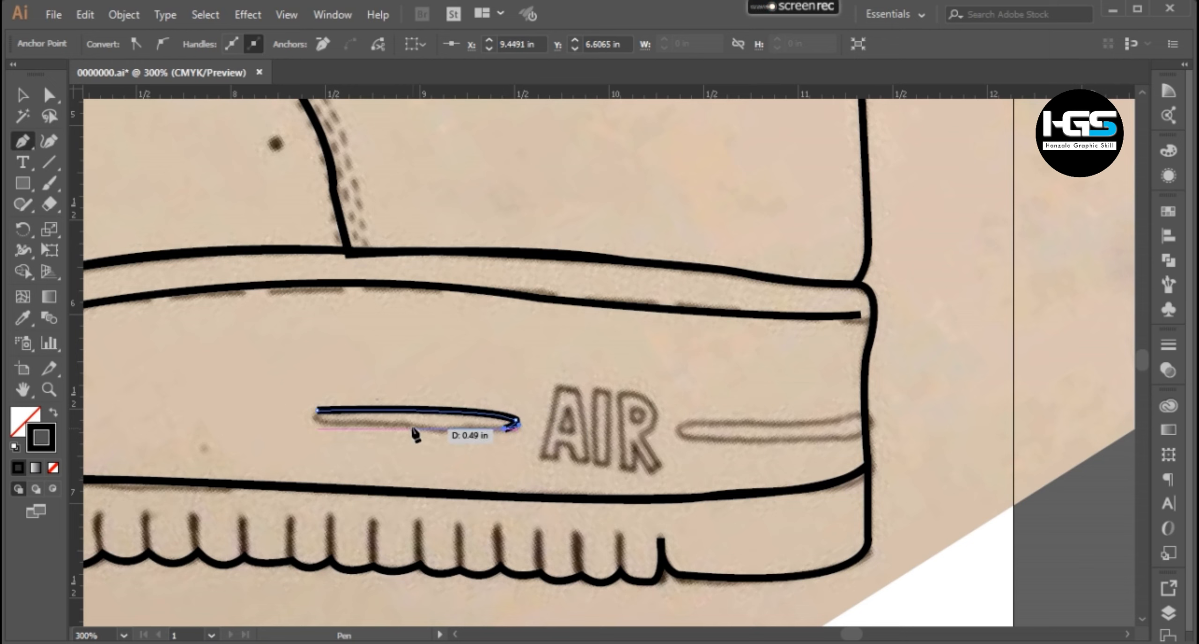
drag(322, 399, 325, 397)
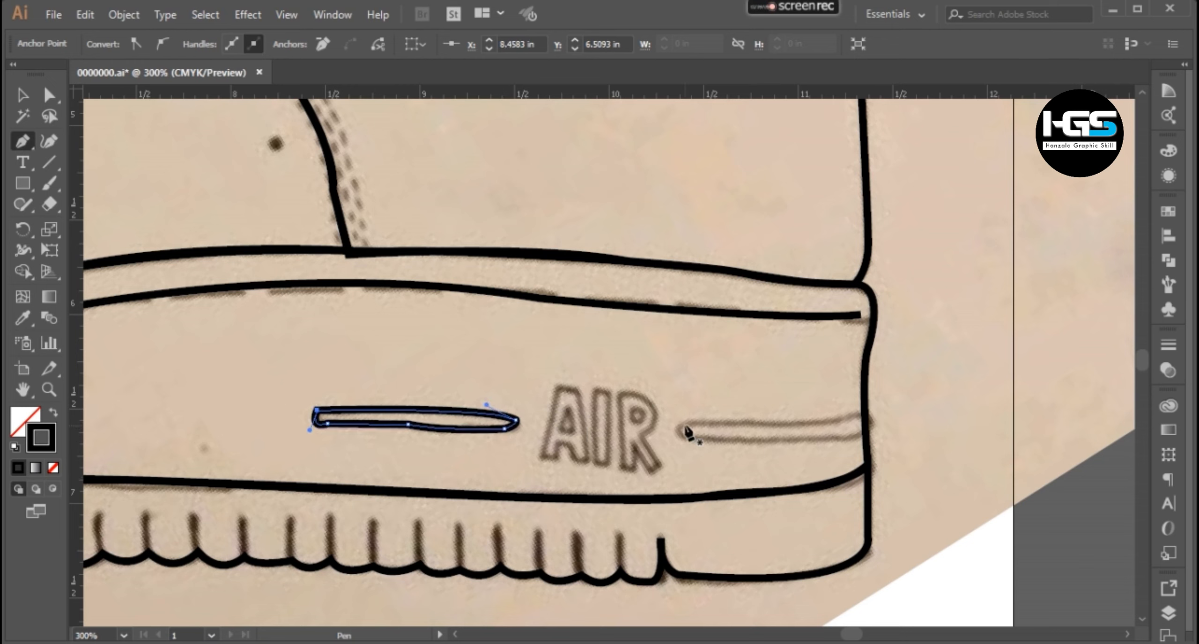
Outline the thin bar between the AIR lettering and the heel edge as a closed shape ending on that edge
click(865, 413)
drag(703, 420, 580, 411)
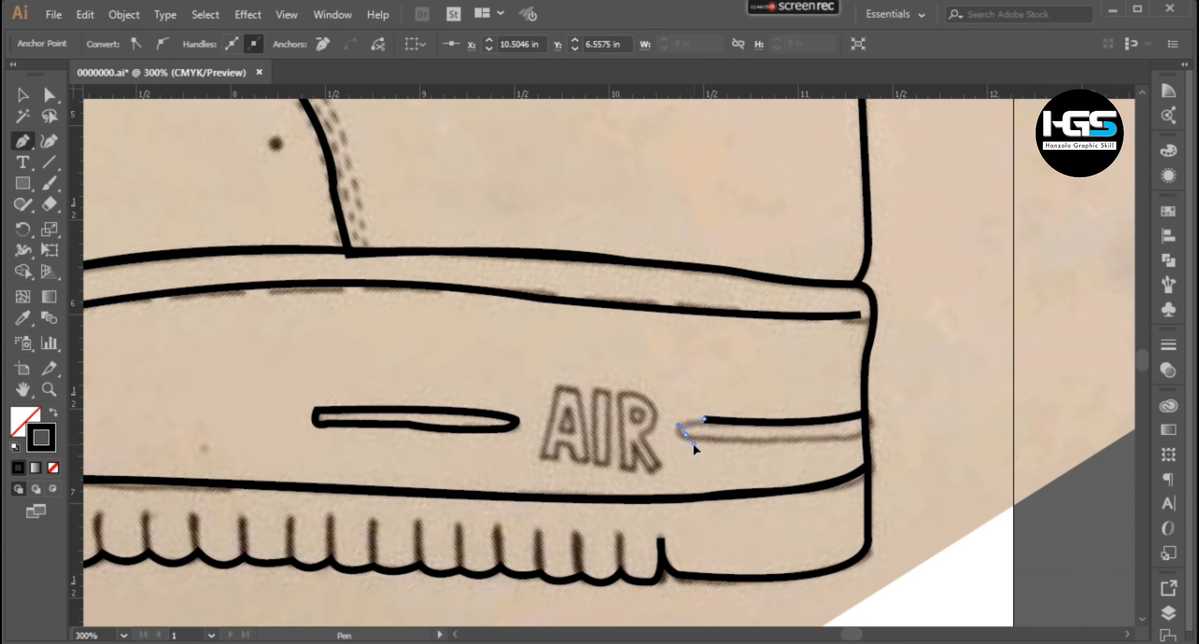
click(861, 436)
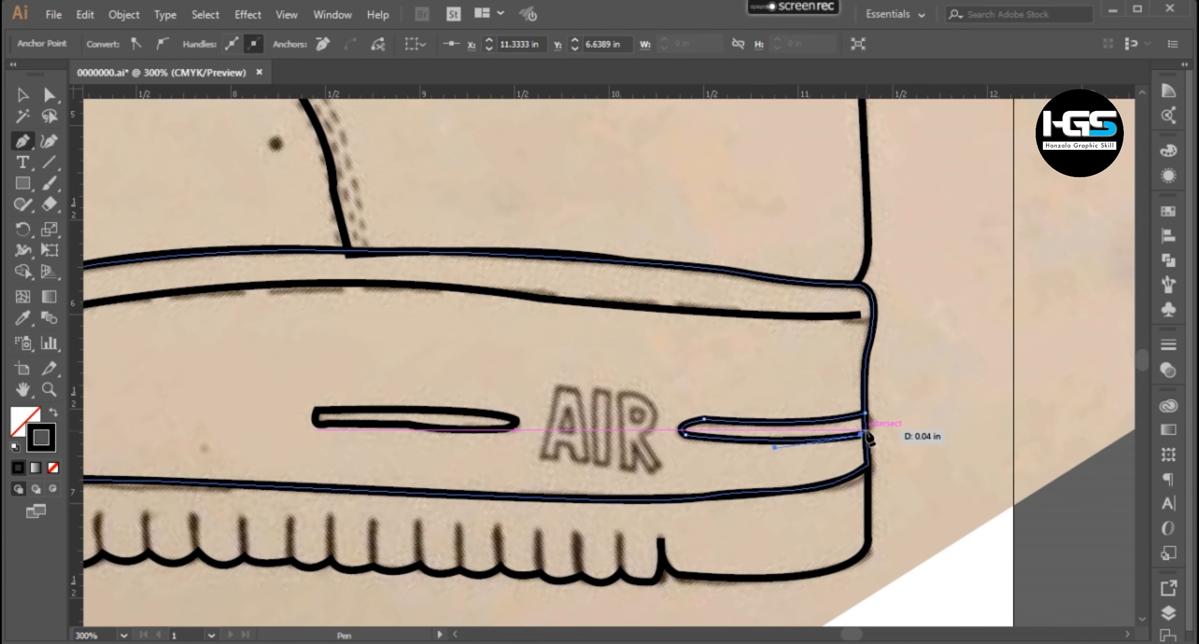
click(865, 430)
click(865, 413)
Draw the short vertical tread lines along the heel section of the sole, each meeting a joint of the scalloped bottom edge
scroll(932, 331, down, 2)
scroll(815, 457, up, 2)
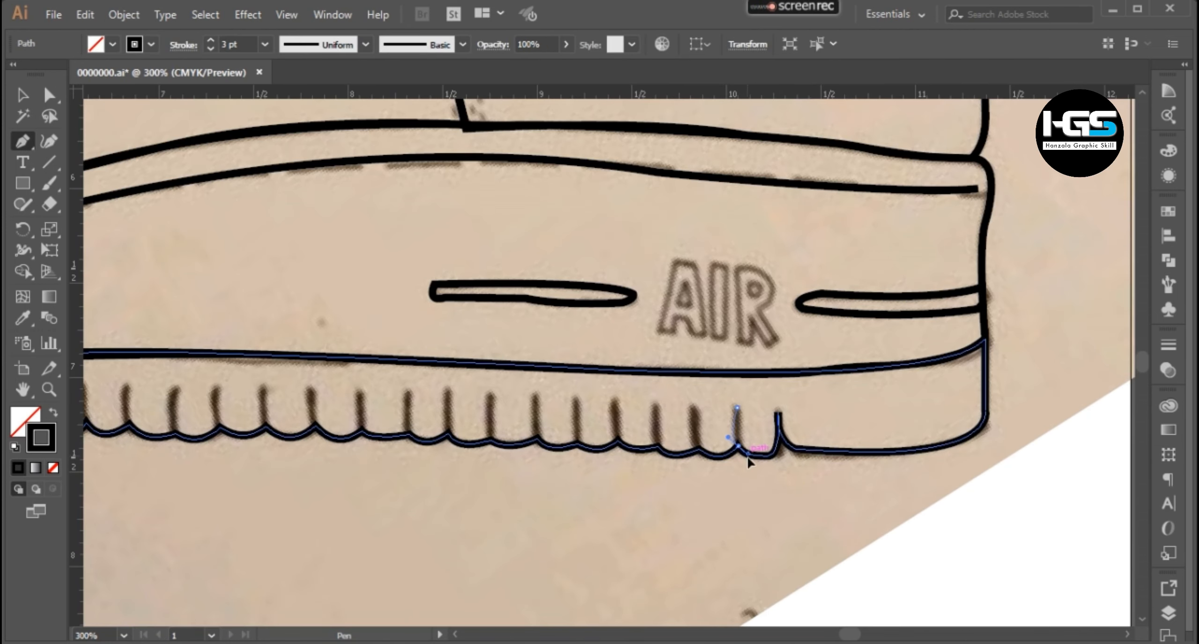
click(692, 408)
mouse_move(699, 449)
mouse_down()
mouse_move(711, 468)
mouse_move(540, 440)
mouse_move(547, 451)
mouse_move(500, 453)
mouse_up()
ctrl+click(708, 464)
click(655, 403)
ctrl+click(669, 462)
click(615, 404)
ctrl+click(632, 463)
click(577, 398)
ctrl+click(590, 465)
click(532, 394)
key(Escape)
click(491, 394)
key(Escape)
mouse_move(462, 459)
mouse_down()
mouse_move(683, 459)
mouse_move(678, 442)
mouse_move(538, 440)
mouse_up()
click(669, 389)
key(Escape)
click(626, 390)
key(Escape)
click(581, 389)
click(530, 388)
key(Escape)
Continue the separate vertical tread lines along the midfoot section of the sole toward the front side seam
mouse_move(489, 394)
mouse_down()
mouse_move(674, 423)
mouse_move(678, 466)
mouse_move(358, 474)
mouse_move(845, 495)
mouse_up()
click(670, 417)
click(624, 415)
key(Escape)
click(583, 414)
key(Escape)
click(537, 414)
key(Escape)
click(492, 414)
key(Escape)
click(440, 413)
key(Escape)
click(396, 411)
key(Escape)
click(347, 413)
key(Escape)
Draw the vertical tread lines along the forefoot, from below the front side seam toward the toe box
click(846, 422)
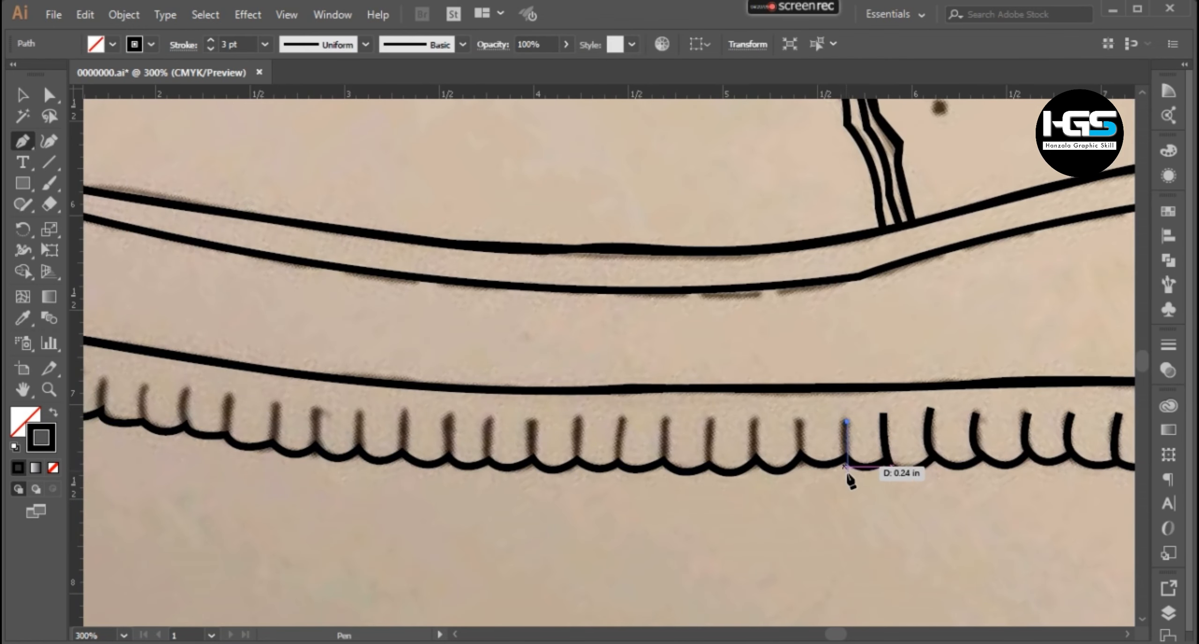
key(Escape)
click(801, 421)
key(Escape)
click(755, 421)
mouse_move(797, 455)
mouse_down()
mouse_move(804, 468)
mouse_move(718, 476)
mouse_move(580, 463)
mouse_move(869, 490)
mouse_move(697, 485)
mouse_up()
key(Escape)
click(715, 418)
key(Escape)
click(665, 415)
key(Escape)
click(622, 422)
key(Escape)
click(578, 418)
key(Escape)
click(819, 442)
key(Escape)
click(776, 440)
key(Escape)
click(735, 435)
key(Escape)
click(691, 430)
key(Escape)
click(646, 431)
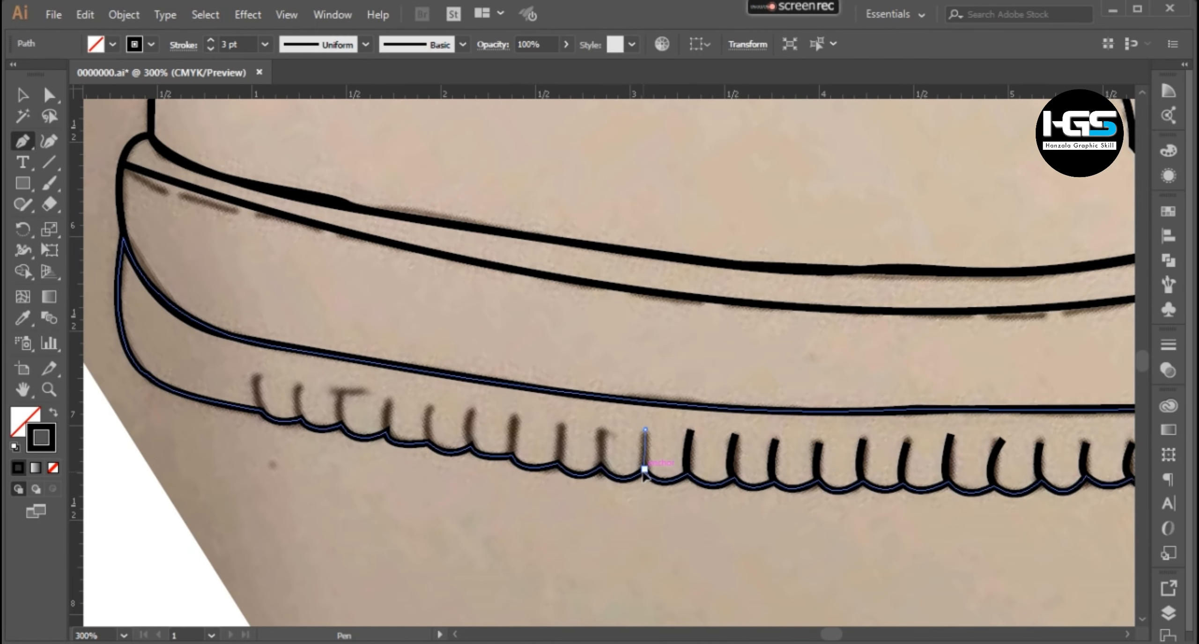
drag(645, 469, 652, 478)
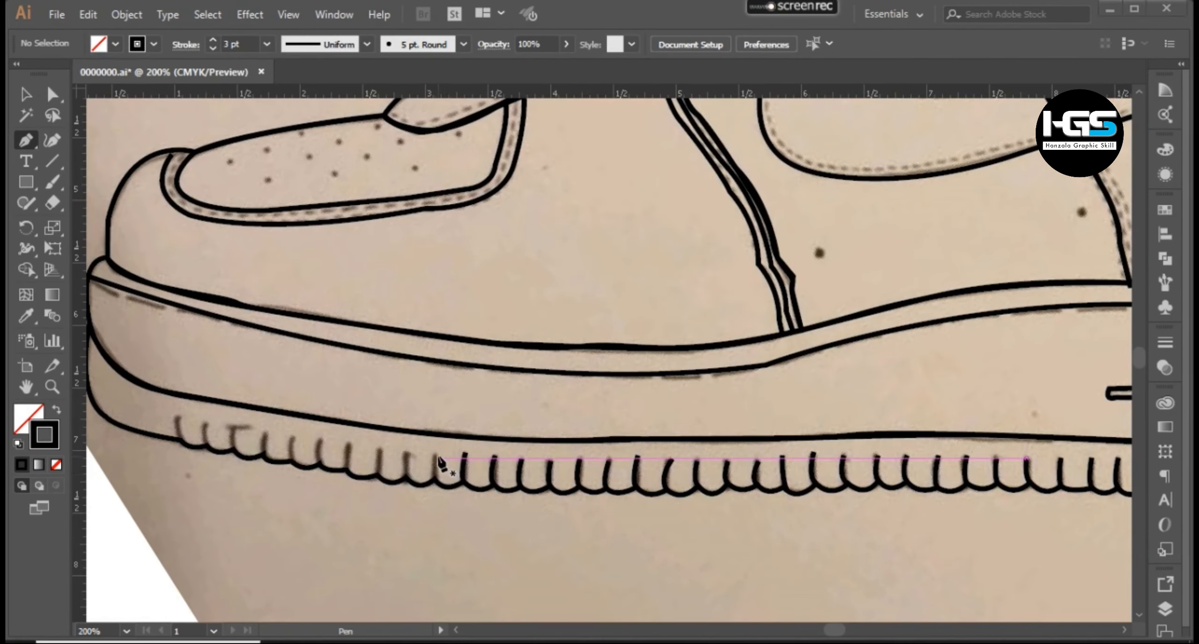
Draw the remaining short tread lines at the toe end, up to the first scallop of the sole
click(434, 480)
drag(434, 453, 443, 444)
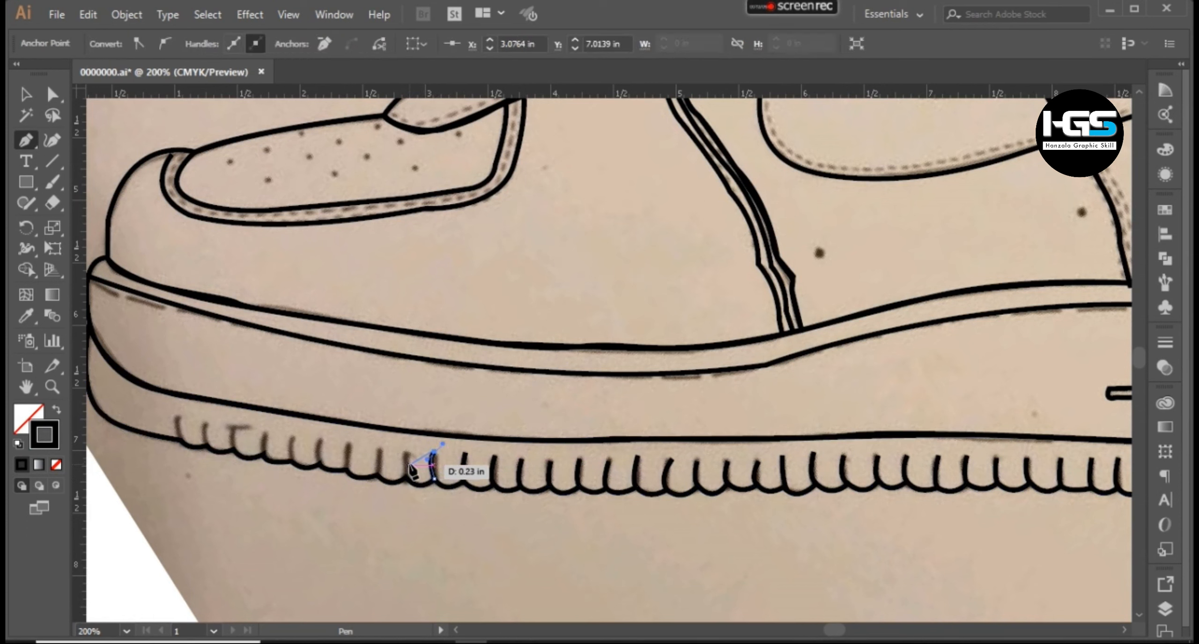
key(Escape)
click(407, 453)
key(Escape)
mouse_move(406, 480)
mouse_down()
mouse_move(412, 488)
mouse_move(185, 451)
mouse_up()
click(379, 449)
key(Escape)
click(349, 444)
key(Escape)
click(319, 438)
key(Escape)
click(295, 434)
key(Escape)
click(266, 435)
key(Escape)
click(234, 427)
key(Escape)
click(206, 423)
key(Escape)
click(177, 415)
key(Escape)
Add a short, slightly curved horizontal stroke across the top of the third tread line from the toe
click(220, 428)
key(Escape)
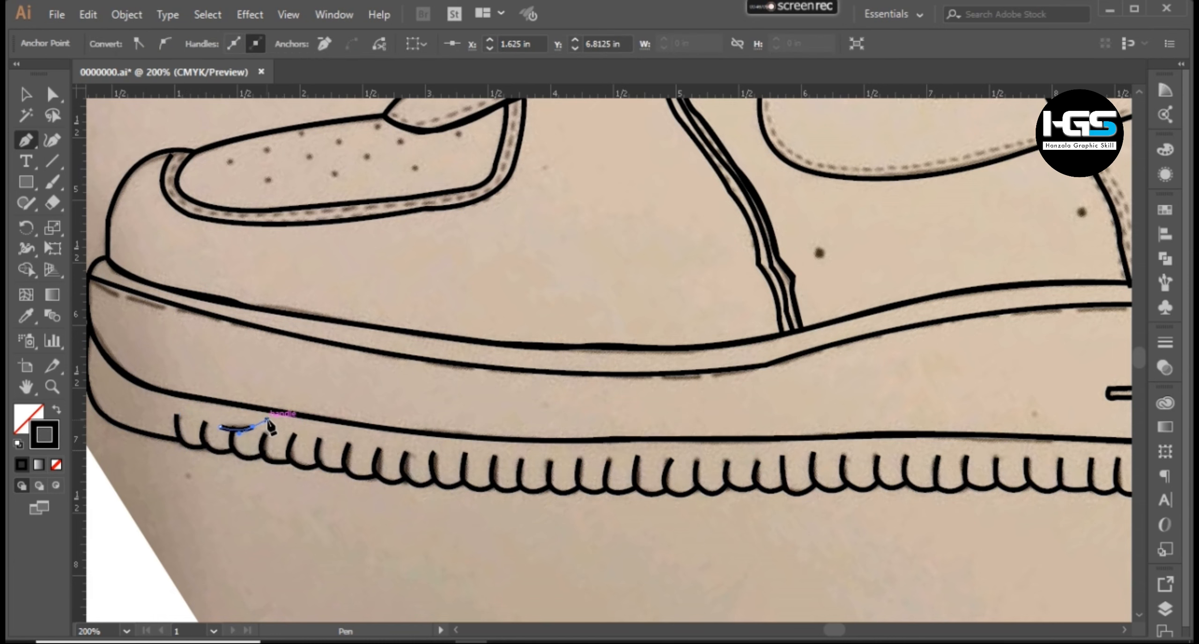
key(v)
Trace a second line along the rear side seam's stitching, from the lace overlay down to the midsole, and deselect it
scroll(274, 535, down, 3)
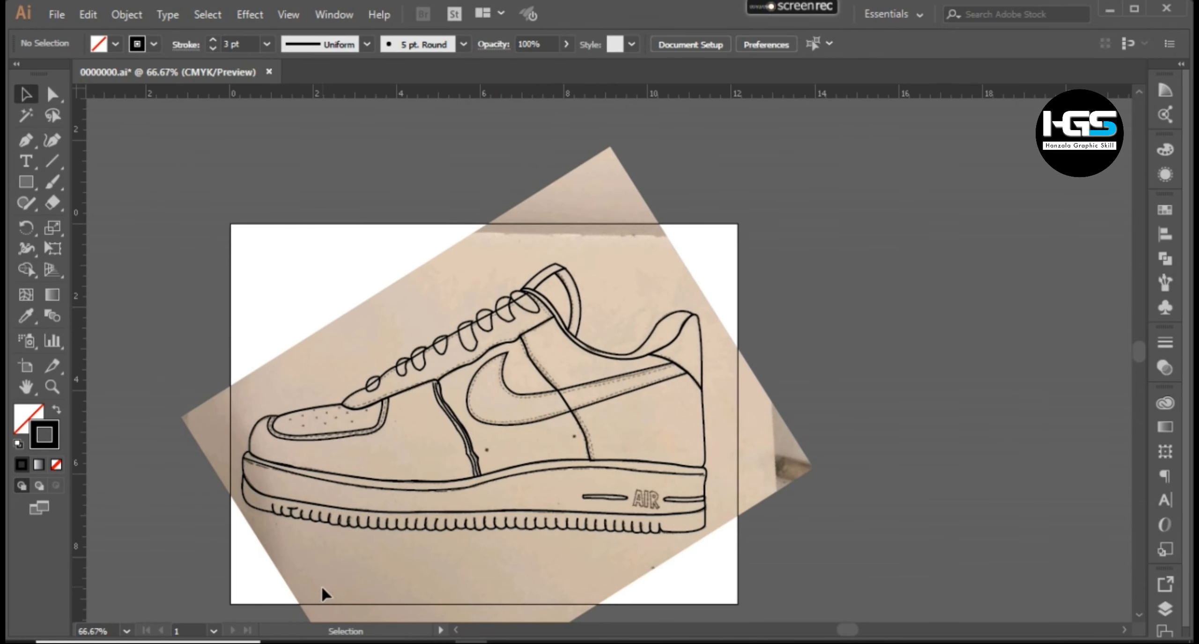
scroll(536, 415, up, 3)
key(i)
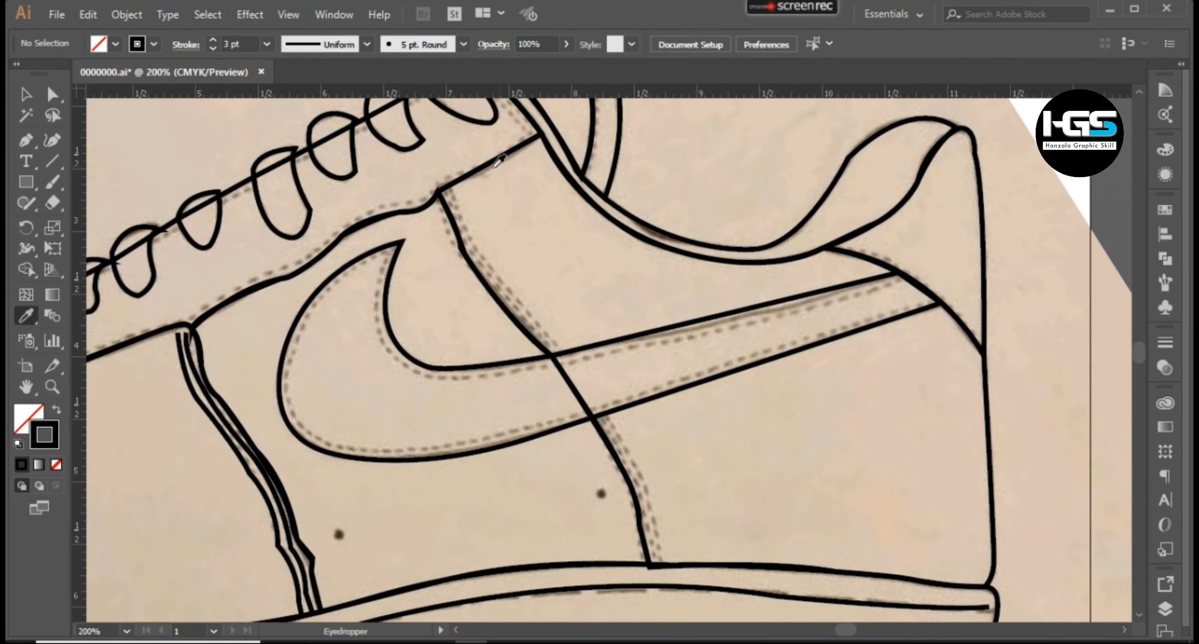
key(p)
click(452, 192)
drag(553, 340, 612, 381)
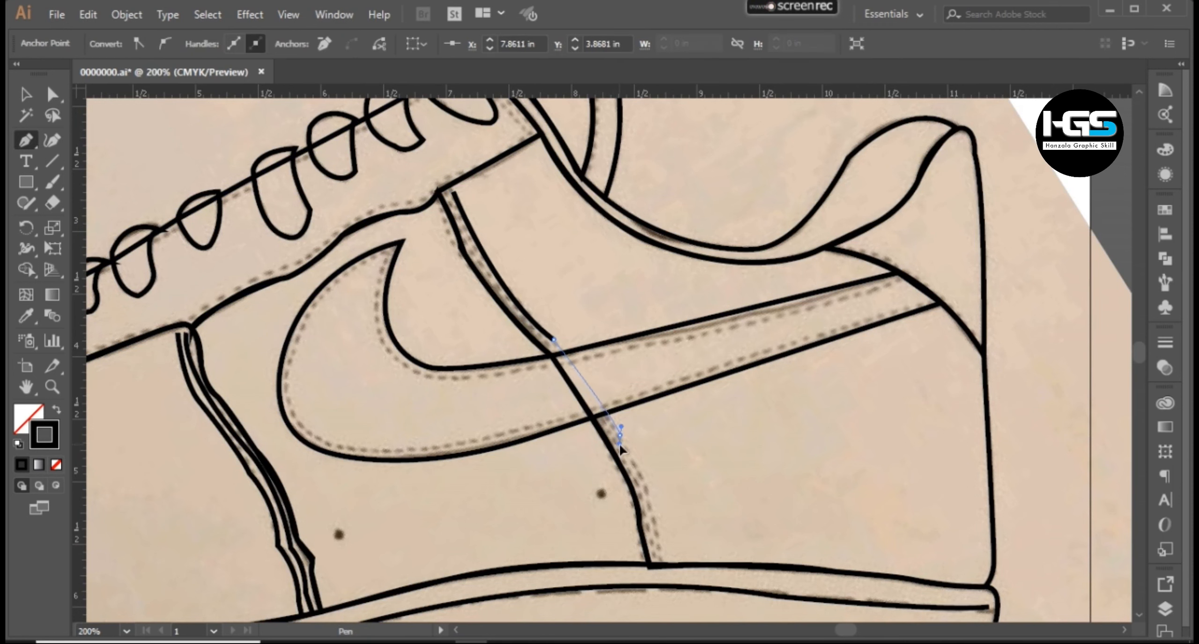
scroll(655, 528, down, 3)
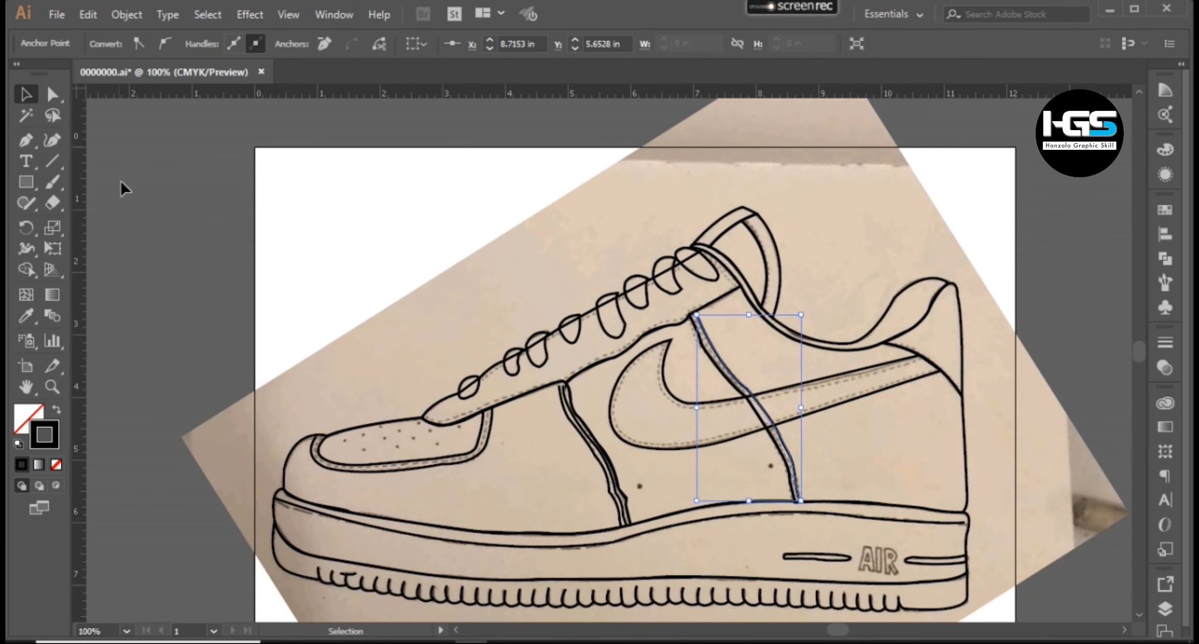
key(Escape)
key(v)
scroll(313, 461, up, 1)
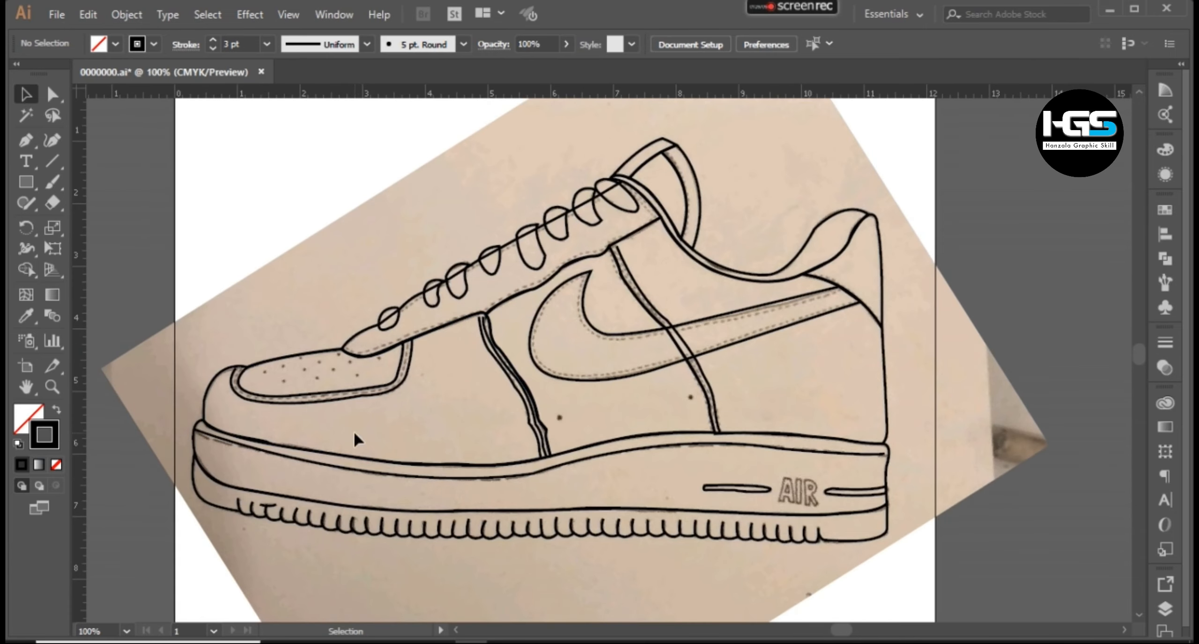
Fill the outsole shape along the tread with a light grey, keeping its black outline
click(251, 397)
click(226, 510)
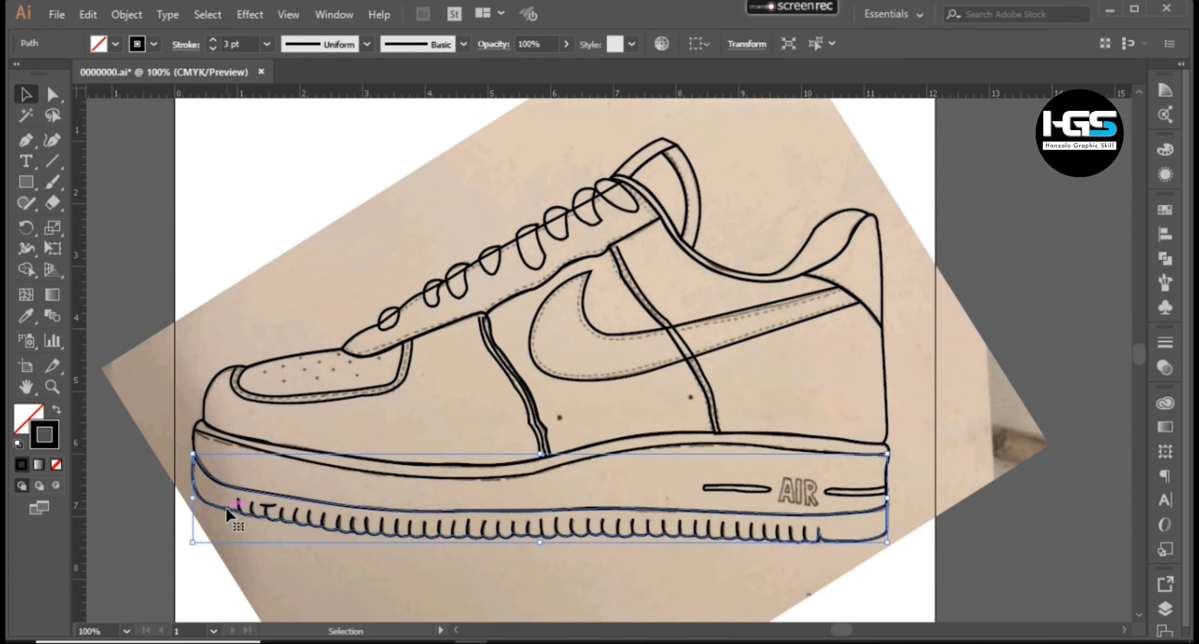
click(1165, 210)
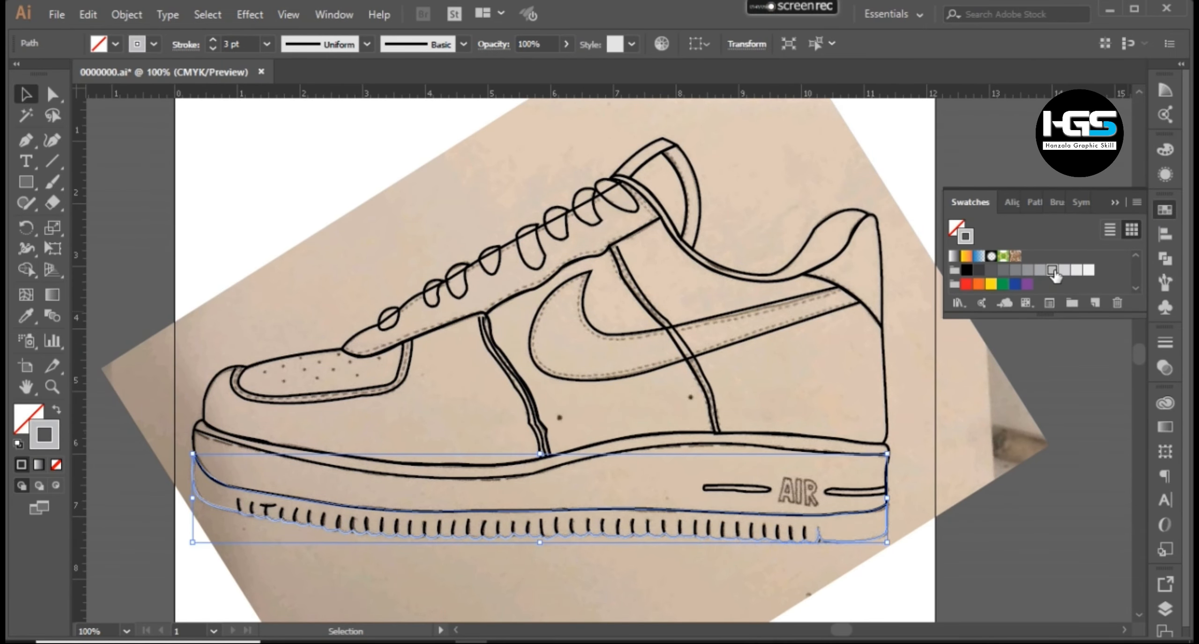
click(956, 230)
scroll(1030, 281, down, 3)
click(1055, 272)
click(919, 525)
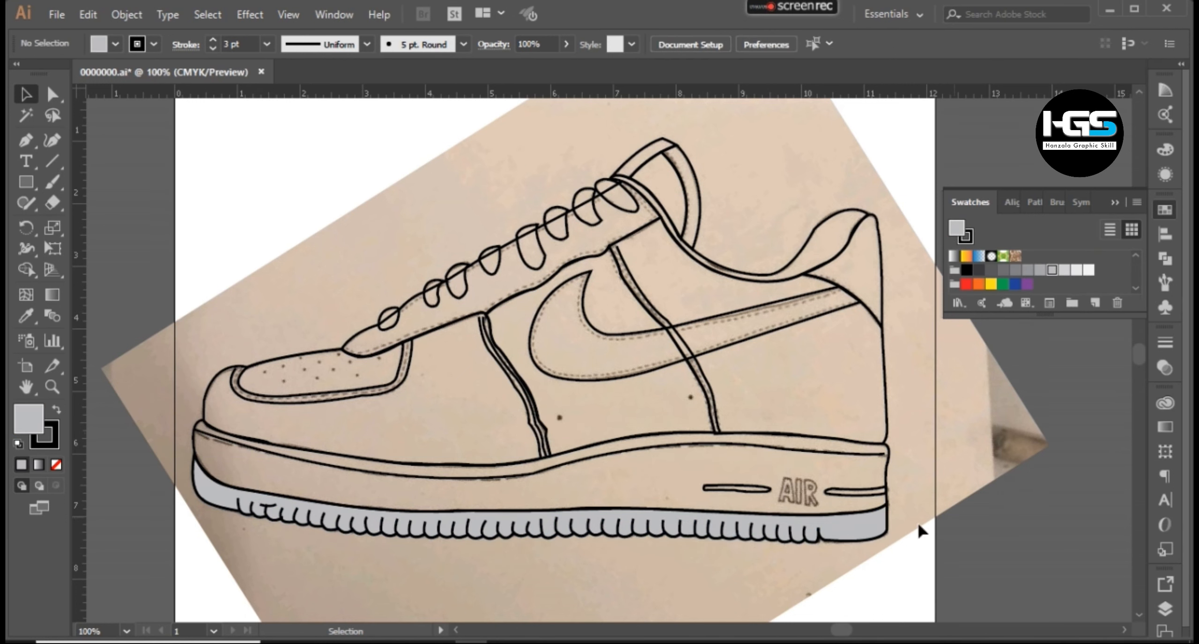
drag(919, 526, 909, 498)
click(698, 417)
click(556, 470)
click(193, 424)
scroll(953, 286, down, 3)
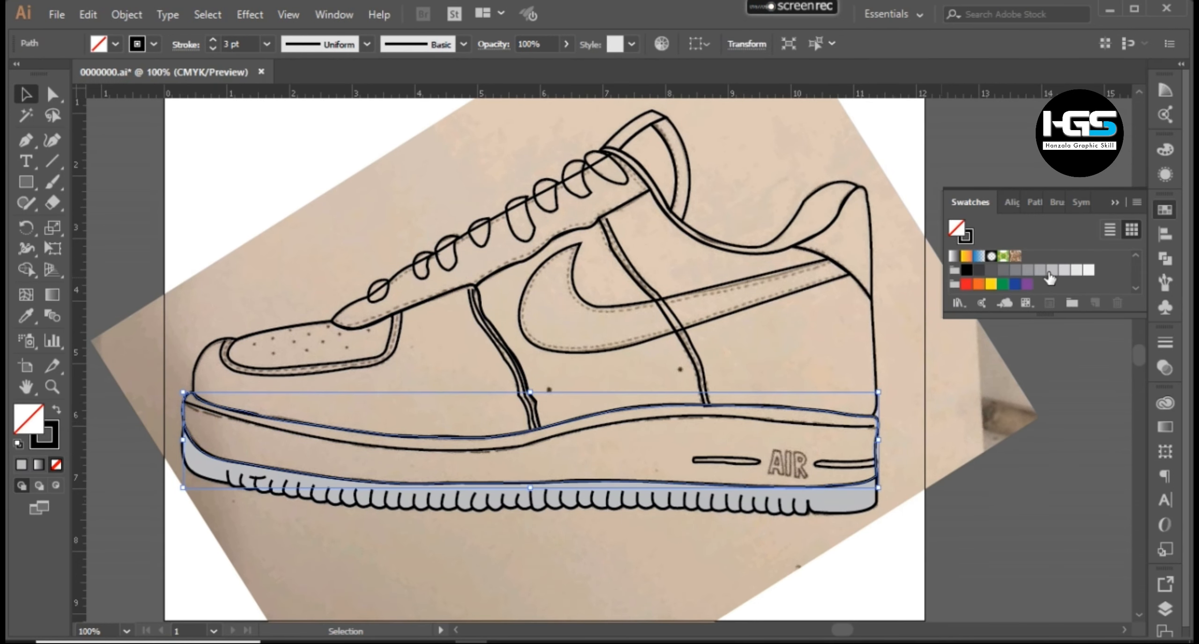
click(1029, 272)
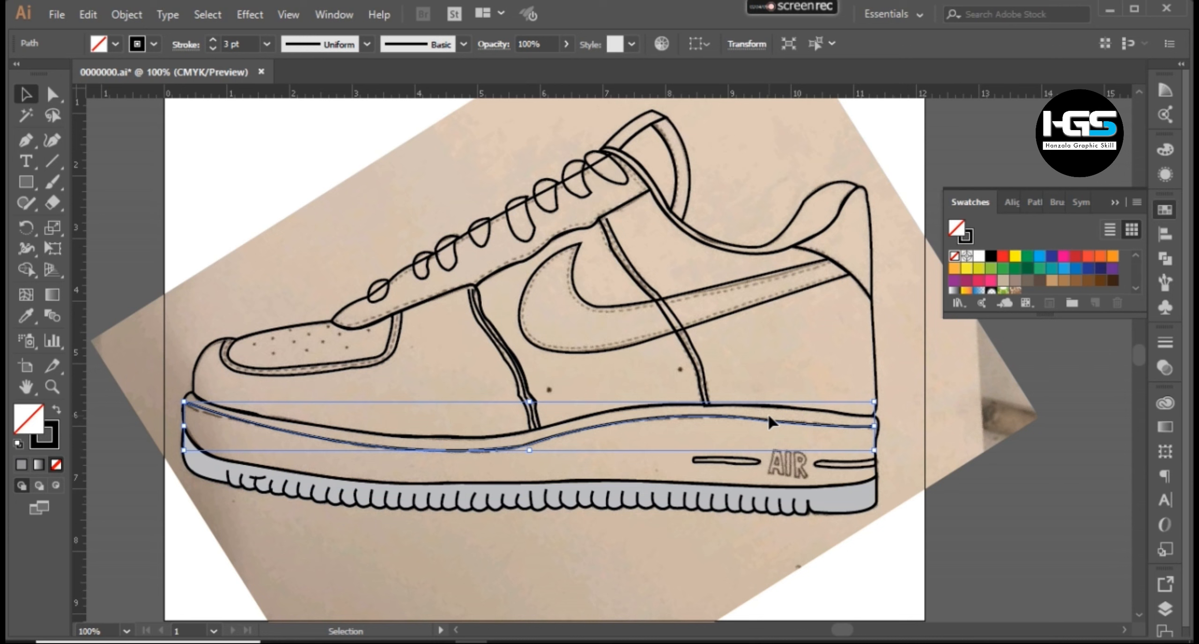
Turn the stitching line along the upper midsole into a dashed line with a white stroke
click(186, 44)
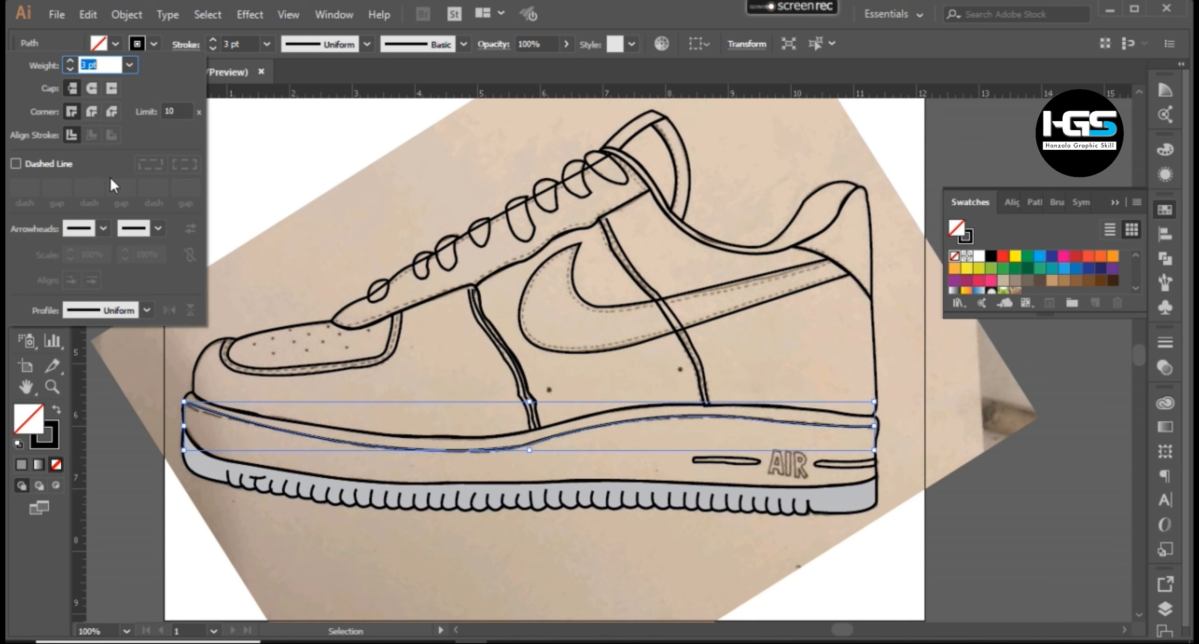
click(16, 164)
scroll(28, 183, up, 4)
click(96, 368)
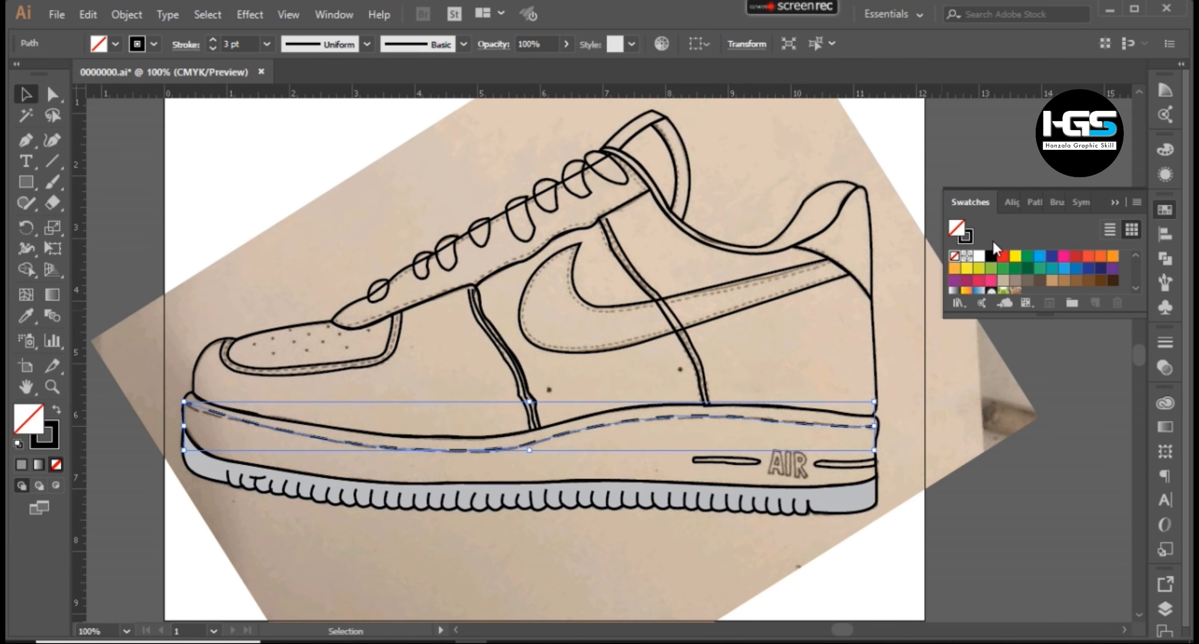
click(1165, 150)
click(971, 260)
key(ctrl+z)
click(963, 196)
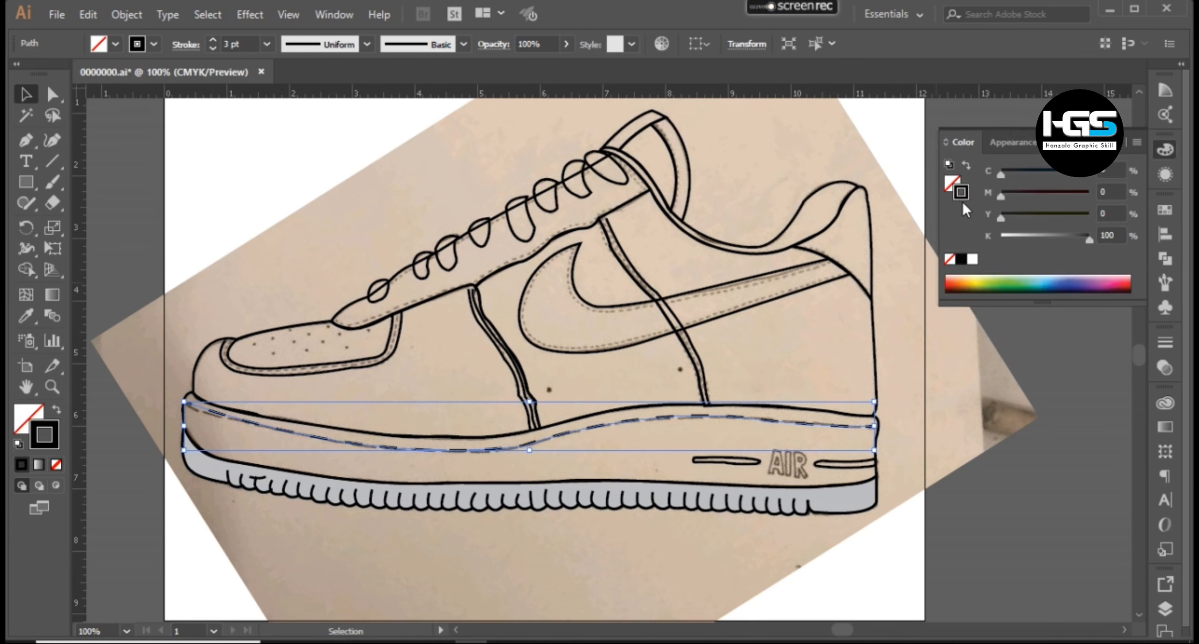
click(972, 260)
Fill the midsole with the C=0 M=0 Y=0 K=50 grey and arrange it behind its stitching and details
click(182, 424)
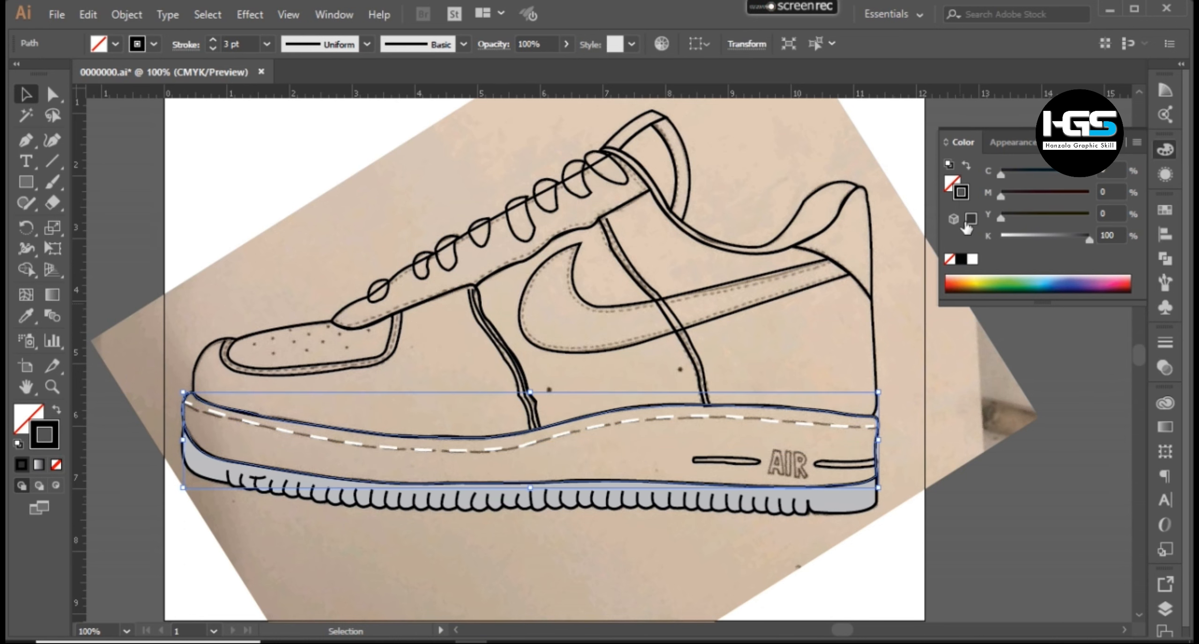
key(x)
click(1165, 210)
click(1027, 270)
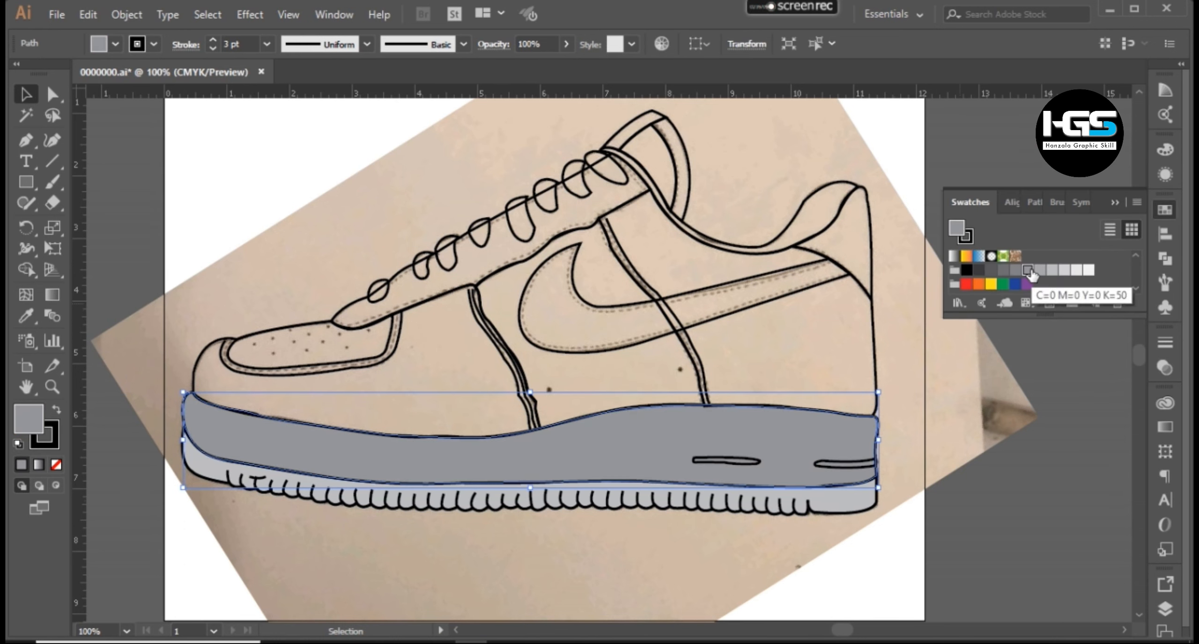
key(ctrl+shift+[)
key(ctrl+])
click(1007, 368)
Select all the traced shoe artwork and move it off the sketch onto the empty canvas beside the artboard
scroll(867, 455, down, 1)
drag(305, 196, 931, 512)
key(ctrl+g)
shift+click(390, 238)
click(512, 334)
scroll(513, 337, down, 1)
scroll(469, 374, right, 3)
drag(406, 413, 849, 414)
click(829, 473)
drag(829, 473, 480, 486)
Fill the front toe panel, between the lace overlay and the midsole, with dark grey
scroll(459, 464, up, 1)
scroll(341, 454, up, 1)
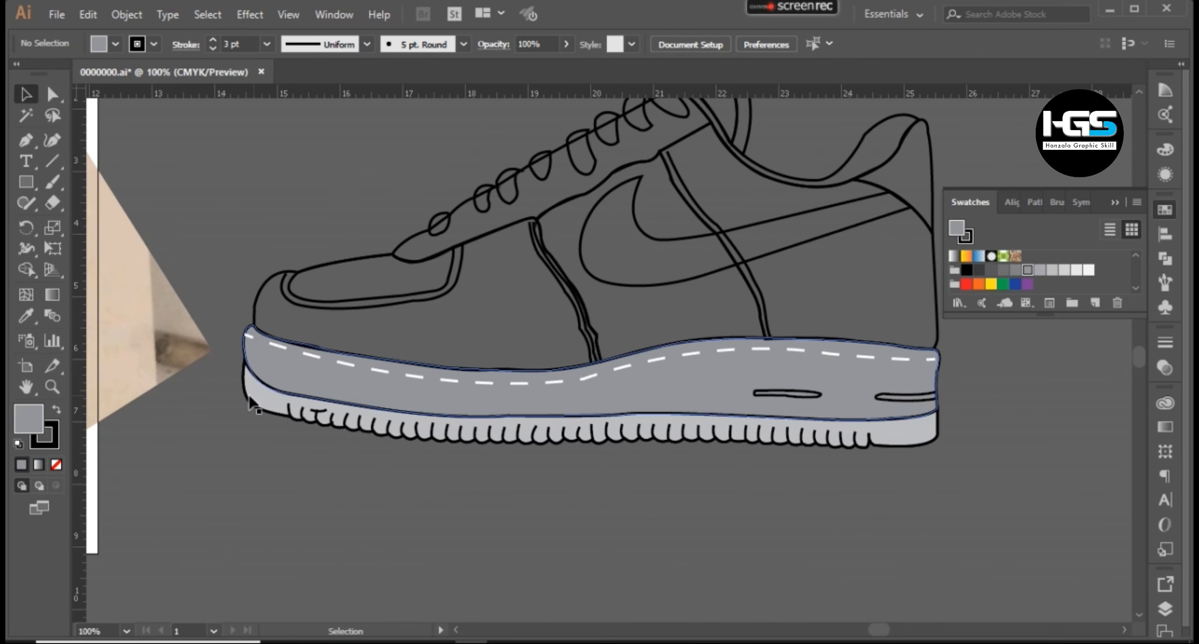
click(268, 375)
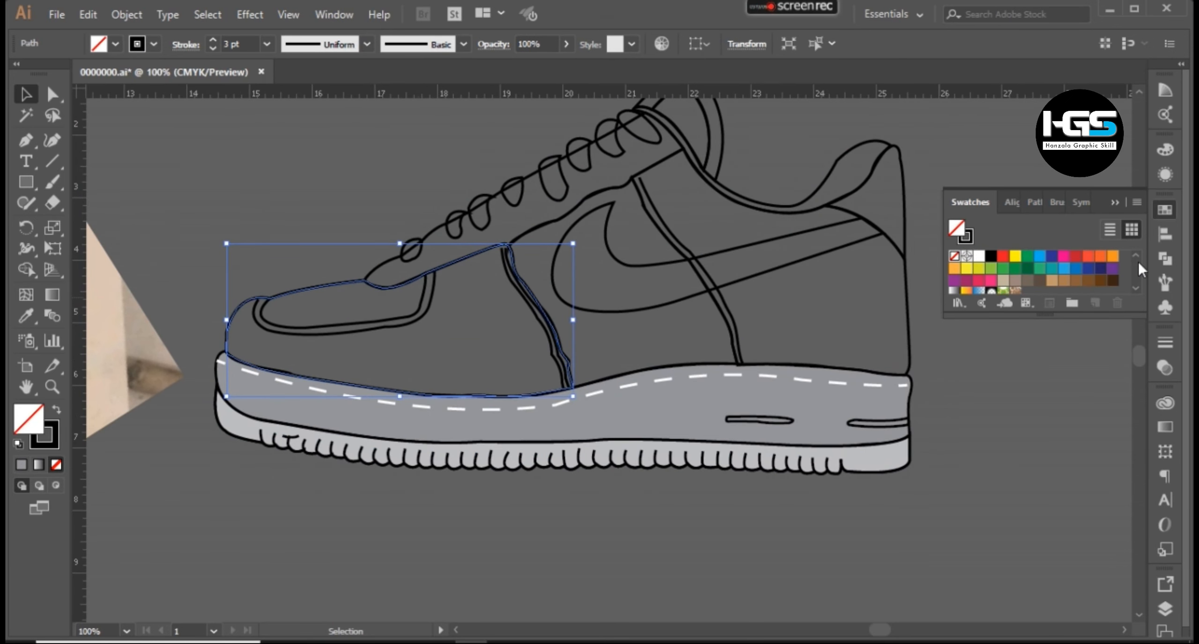
click(1004, 271)
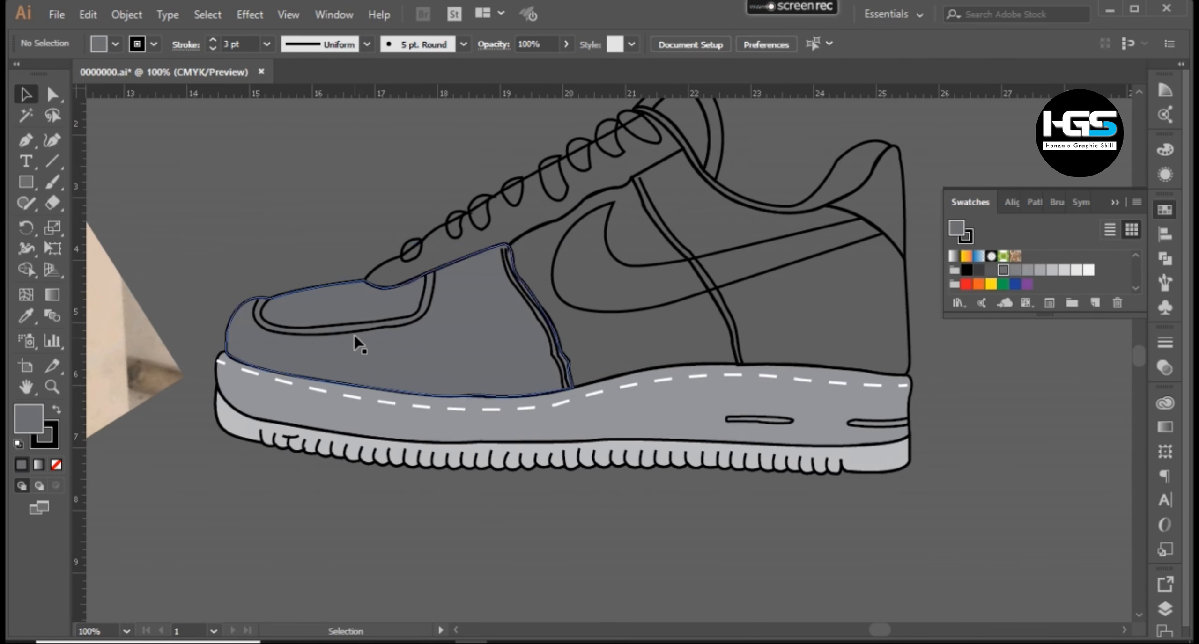
Move the shoe farther from the sketch and place a white rectangle about 15.62 by 10.42 in behind it as a backdrop
key(ctrl+minus)
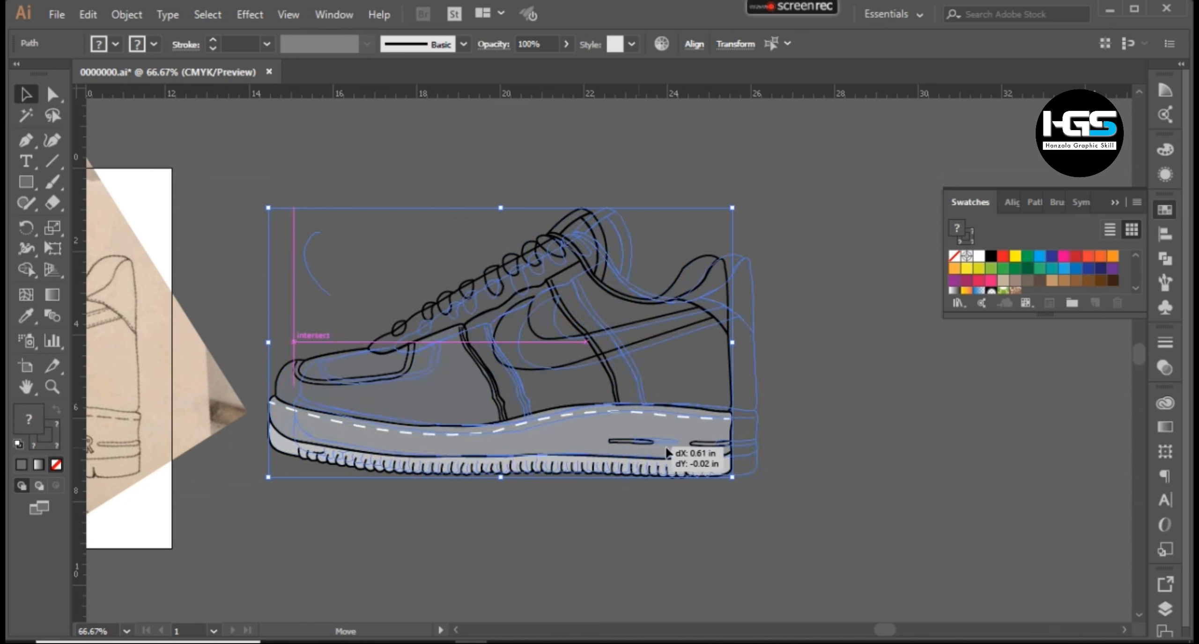
click(659, 517)
key(m)
drag(288, 125, 940, 559)
key(d)
key(ctrl+shift+[)
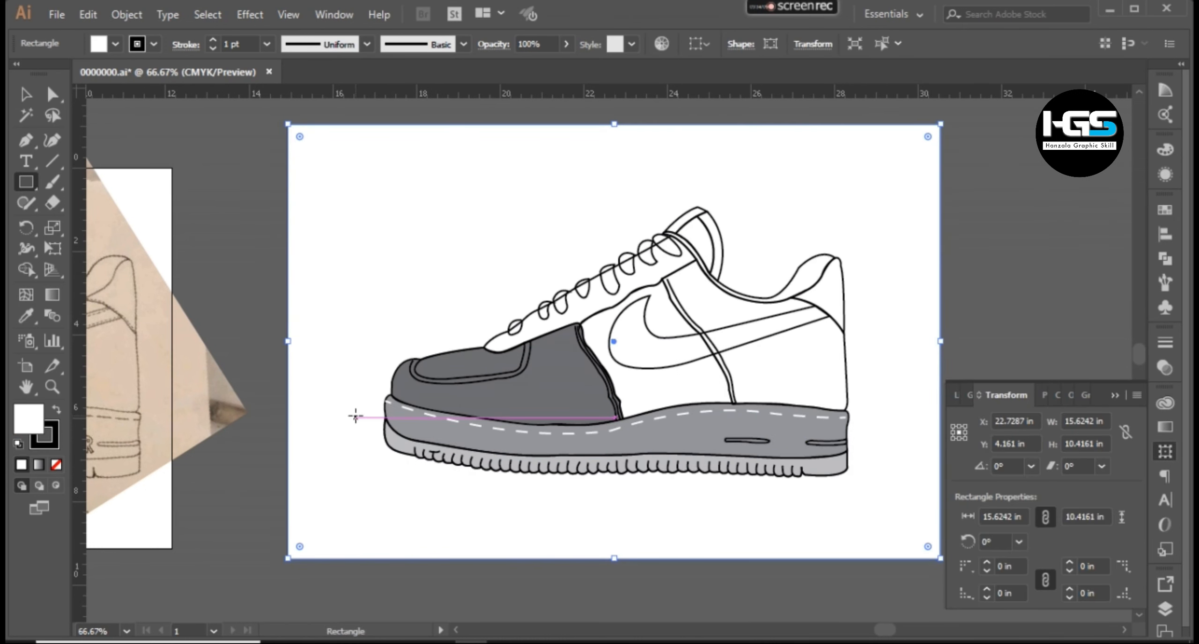
key(v)
key(ctrl+2)
Change the front toe panel's fill to black
key(ctrl+plus)
click(500, 332)
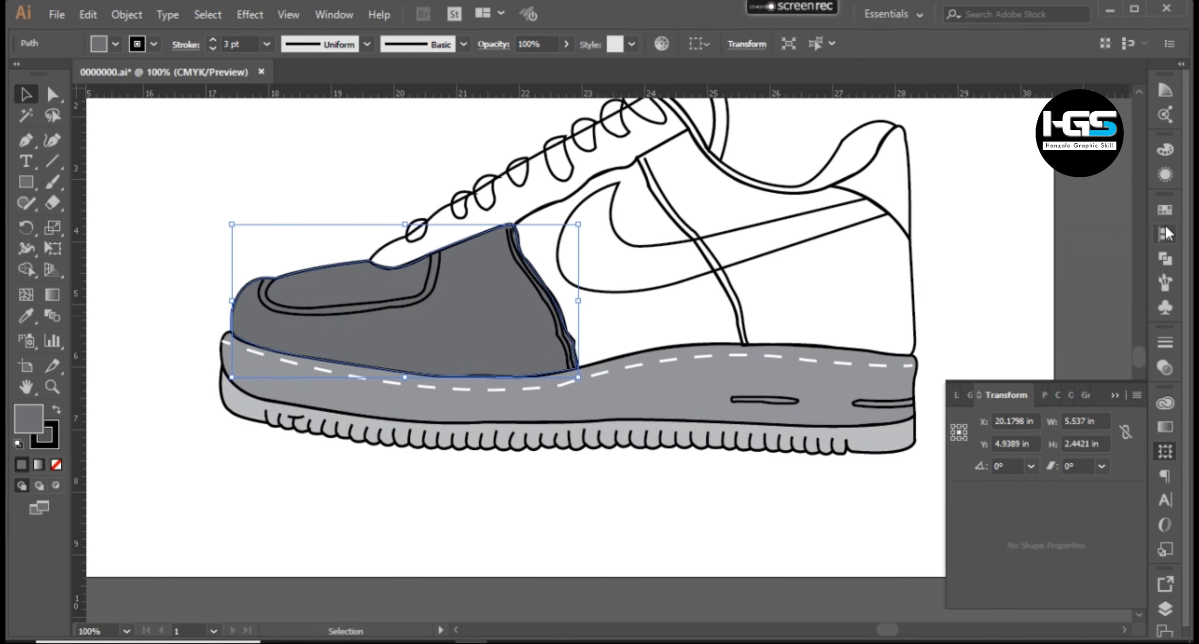
click(1165, 210)
click(966, 288)
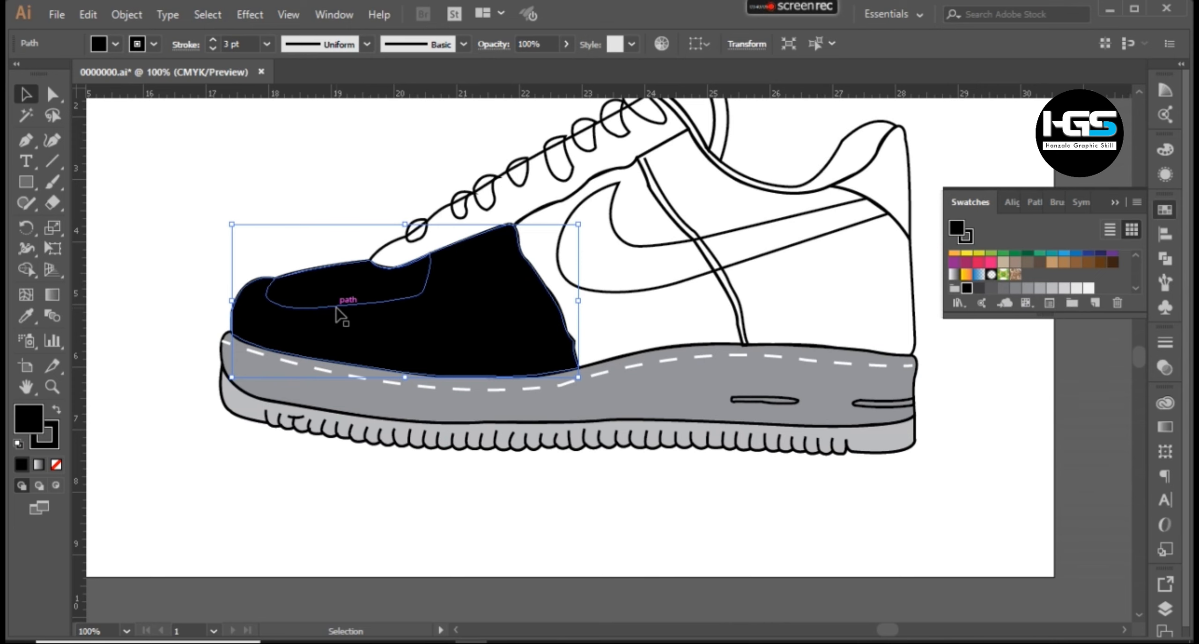
Fill the toe box white and give the stitching around it and along the front side seam a white dashed stroke
ctrl+click(336, 308)
click(979, 257)
click(268, 221)
ctrl+click(313, 315)
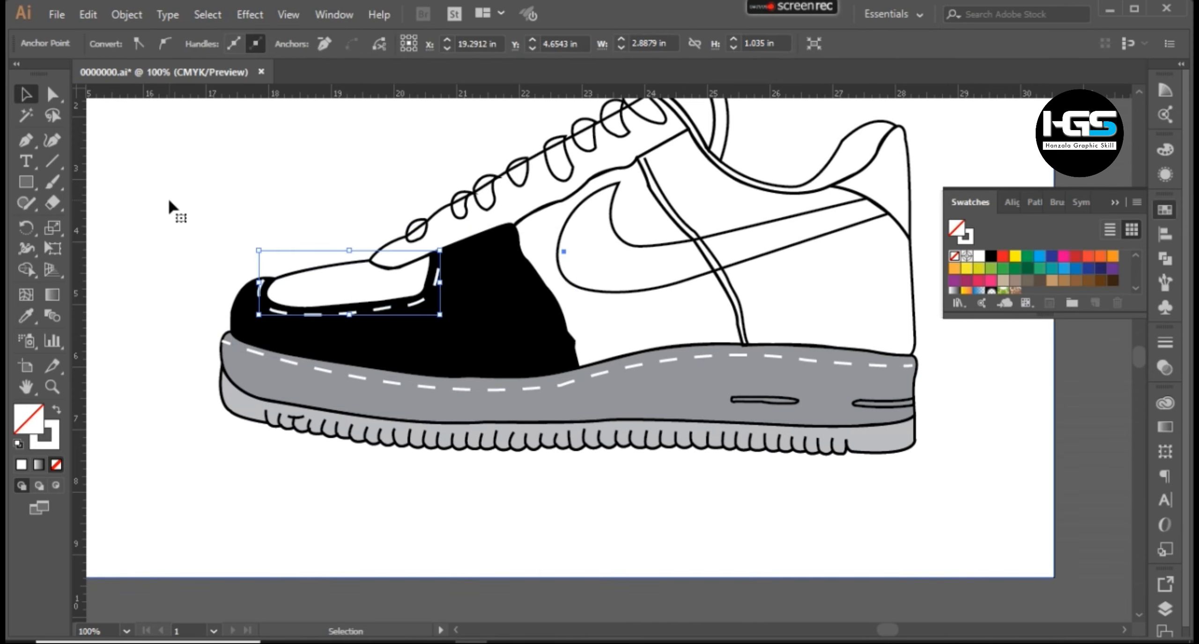
click(169, 206)
key(ctrl+minus)
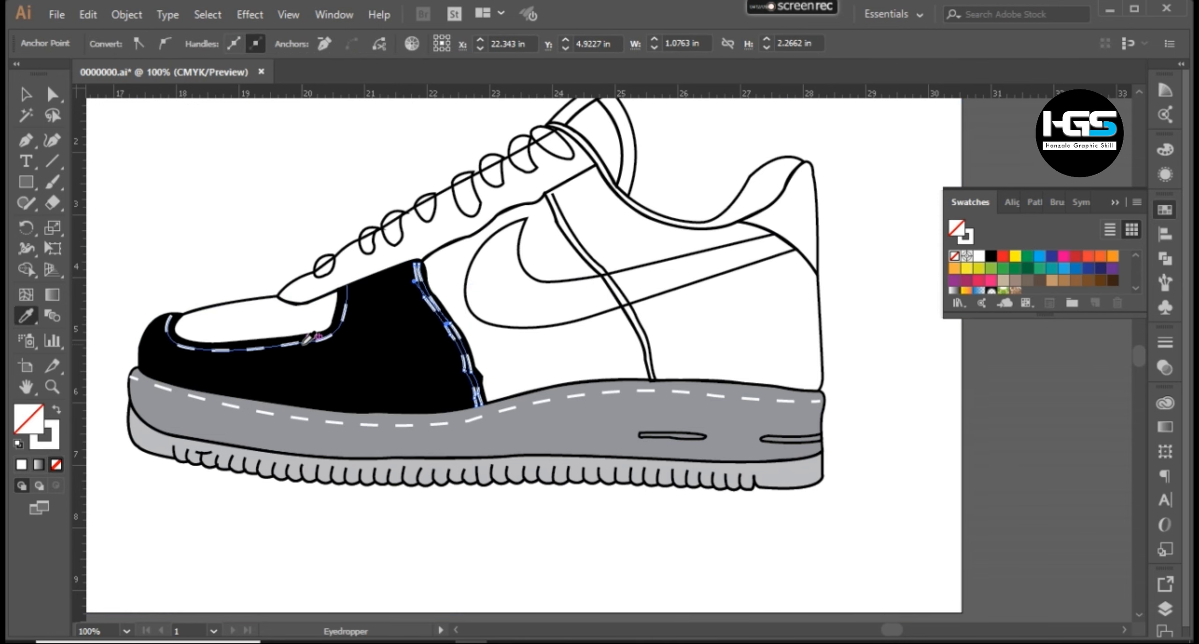
click(393, 519)
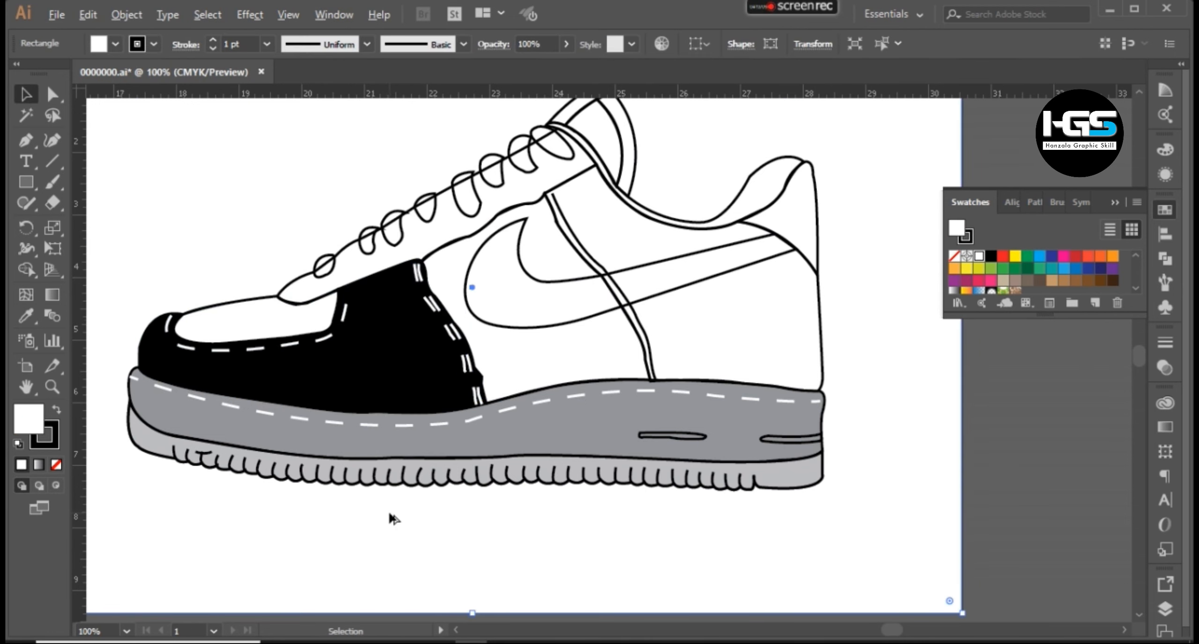
Fill the rear side panel, from the rear seam to the heel, with dark grey
ctrl+click(630, 328)
click(867, 330)
click(823, 328)
scroll(1004, 274, down, 3)
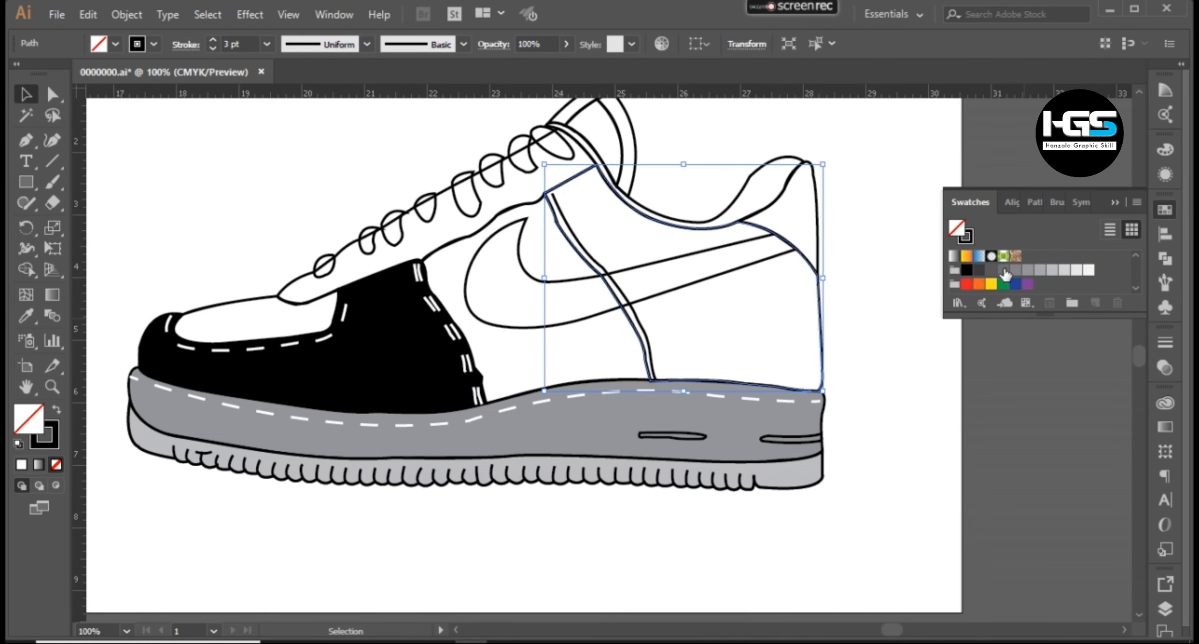
click(1003, 269)
click(881, 300)
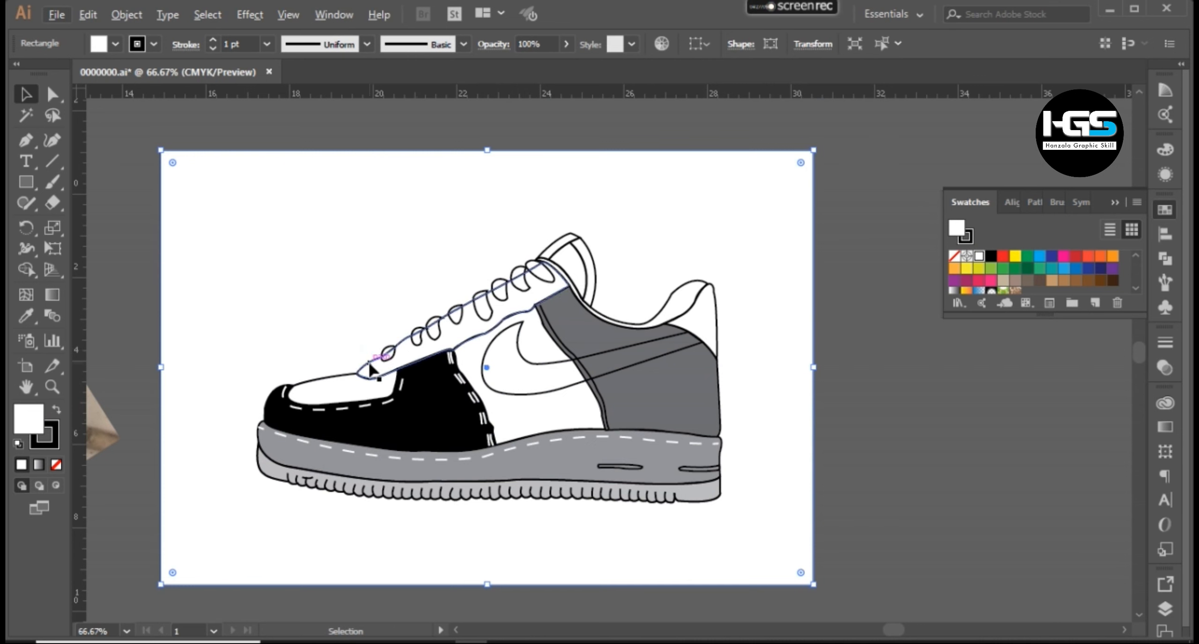
Fill the lace overlay with medium grey and the lace loops with white
click(473, 346)
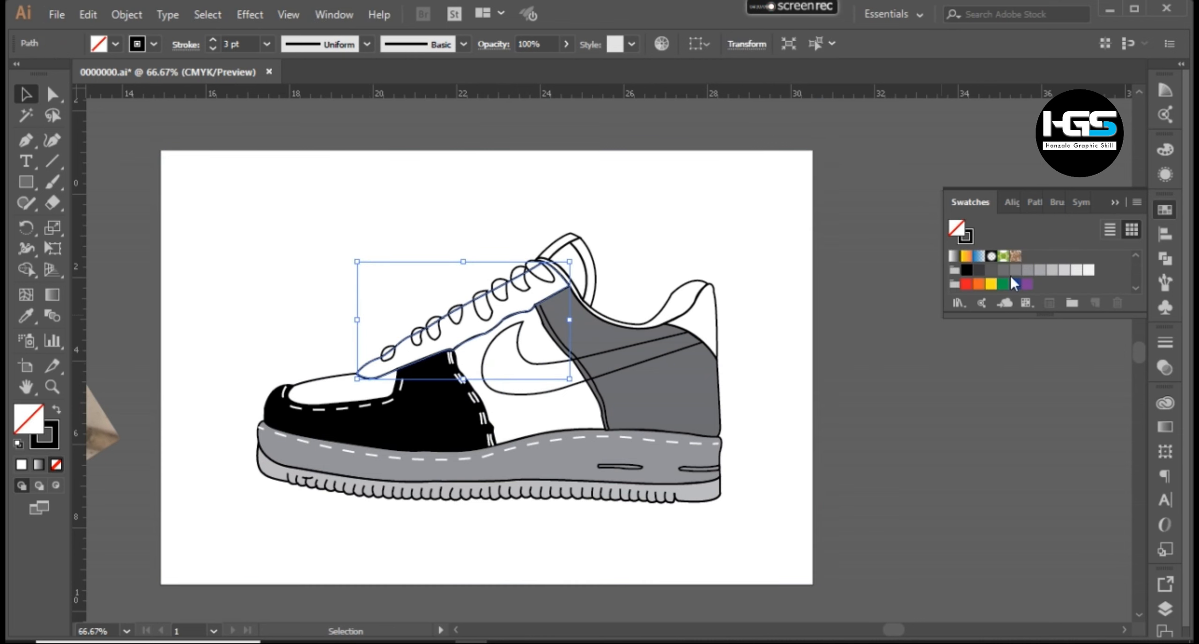
click(1003, 271)
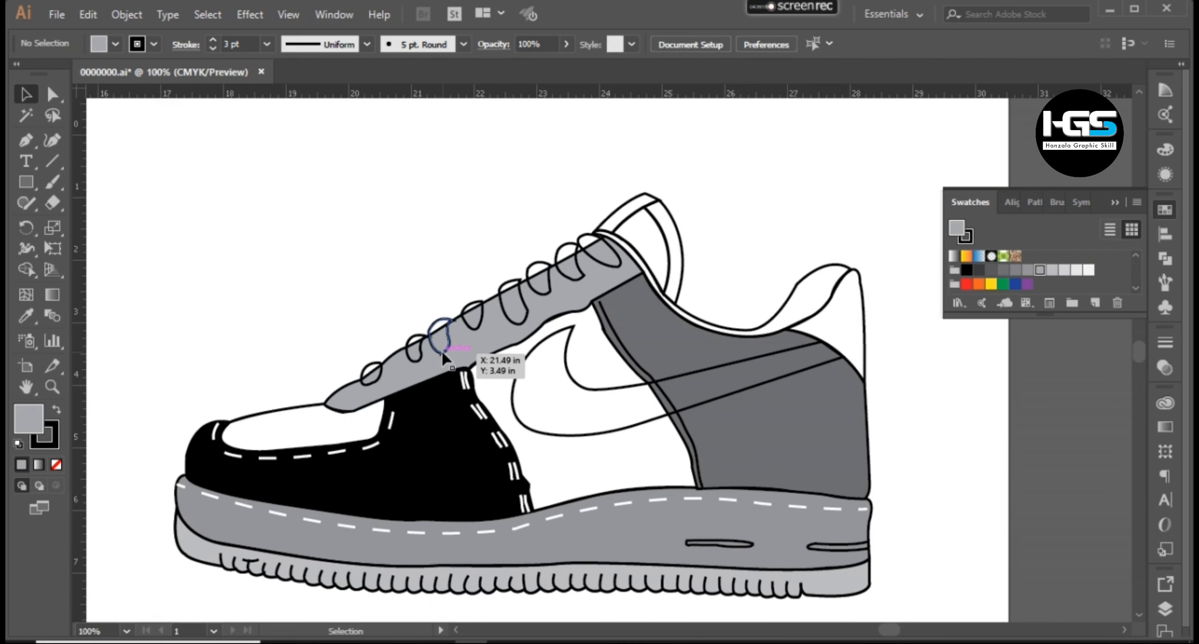
click(429, 340)
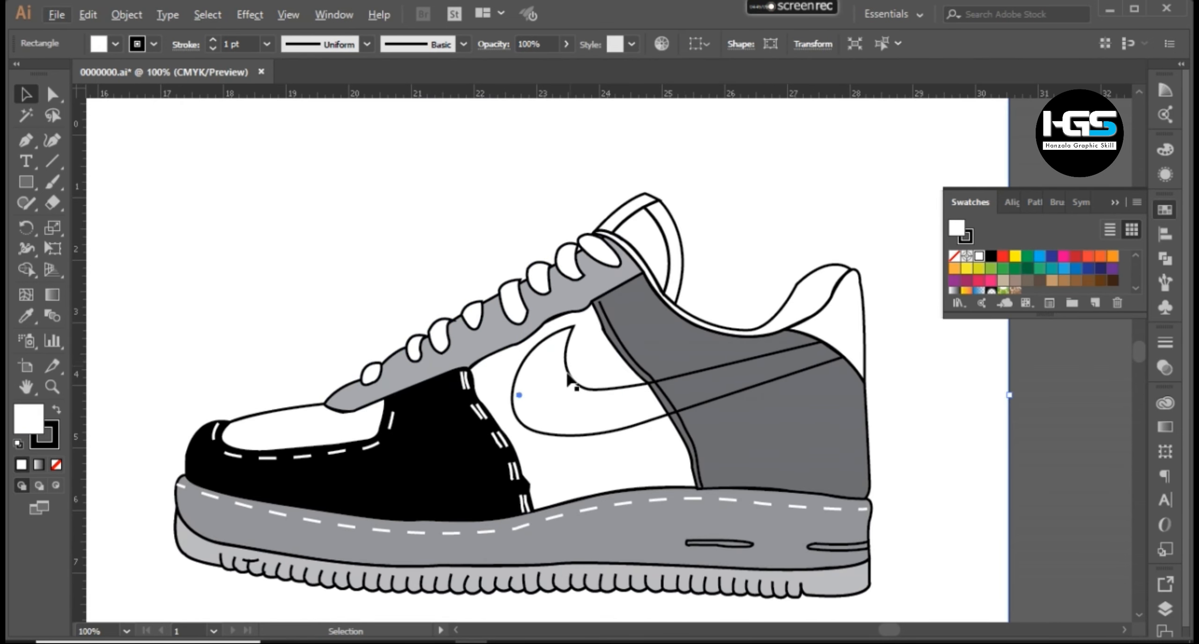
click(248, 451)
ctrl+click(262, 431)
drag(221, 423, 230, 424)
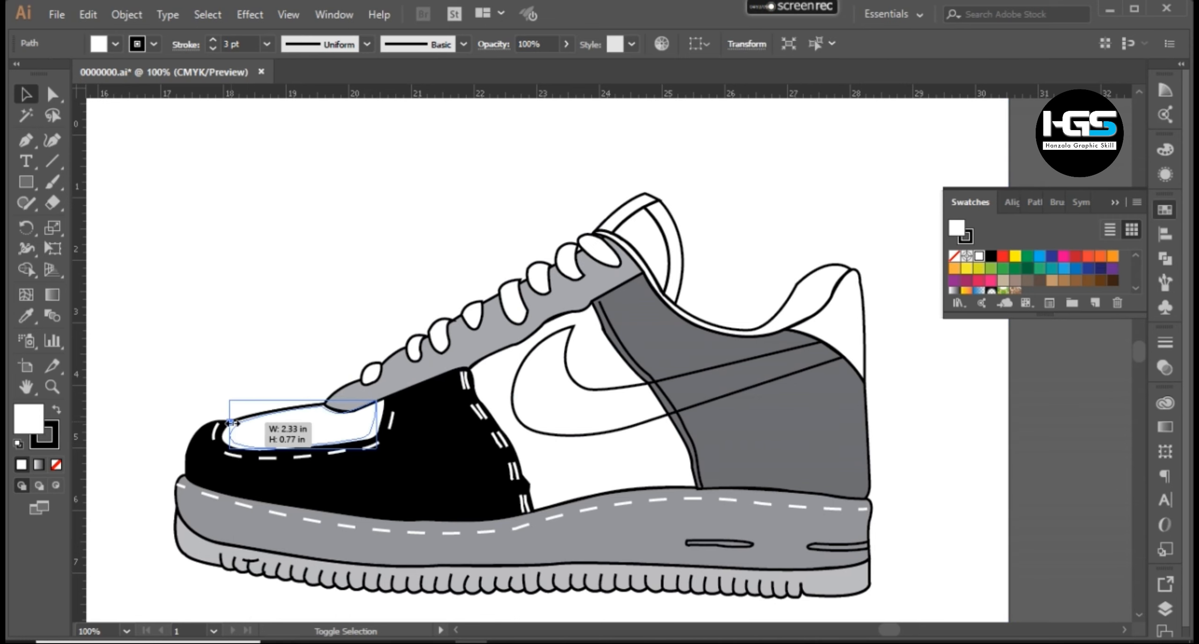
Fill the tongue and collar with dark greys and the heel tab with light grey
scroll(1038, 282, down, 3)
click(1028, 270)
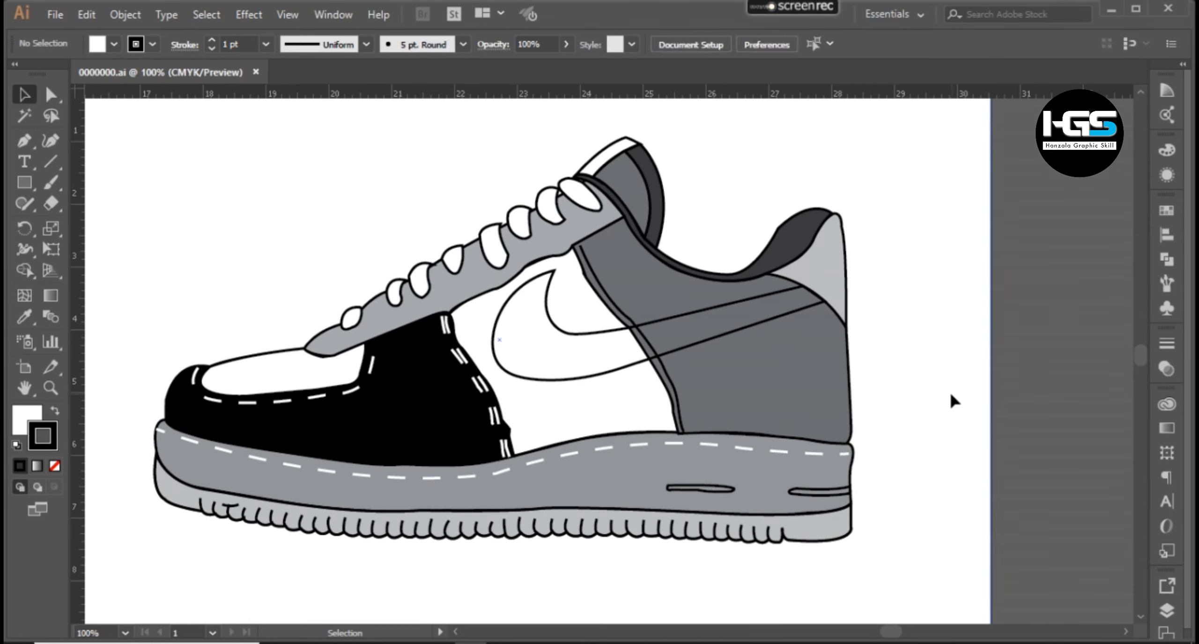
Copy the white dashed stitching style to the rear side seam line and shorten its dashes
click(677, 412)
key(i)
click(452, 348)
key(v)
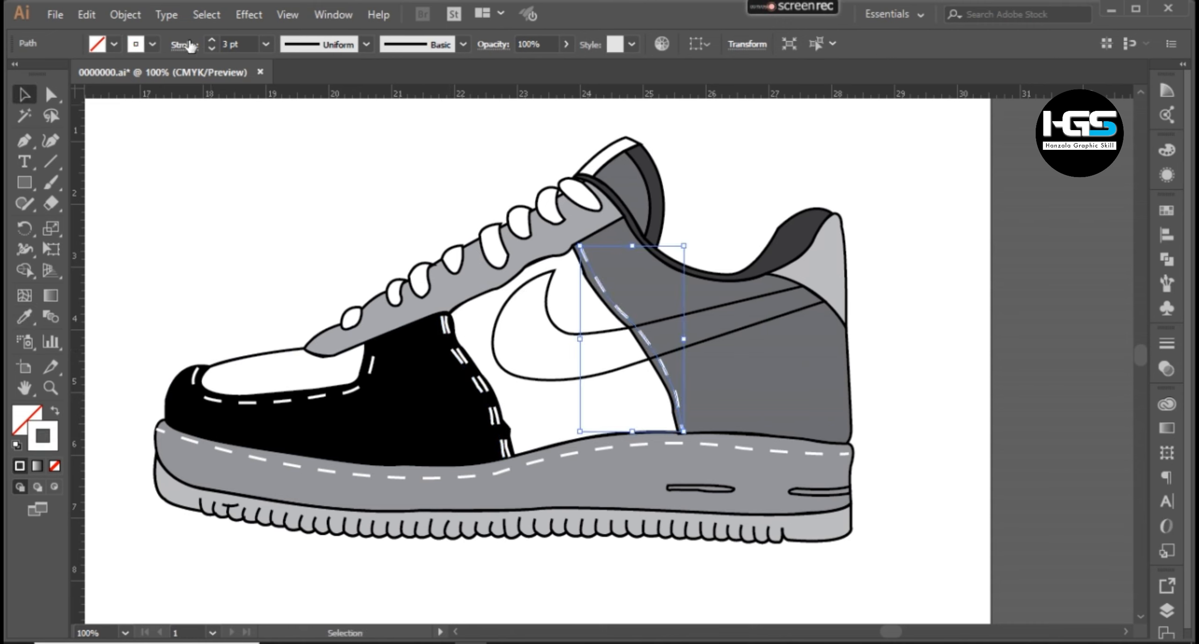
click(185, 45)
Apply the rear seam's shorter white dashes to the front seam lines and the stitching around the toe box
click(457, 358)
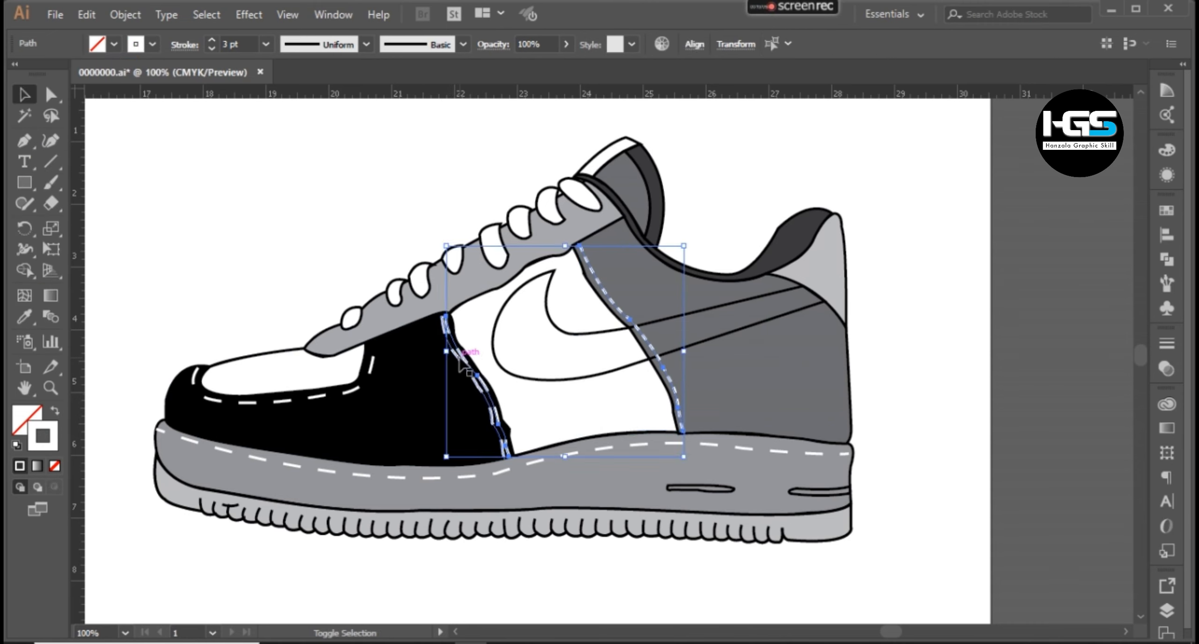
shift+click(356, 396)
key(i)
click(677, 383)
click(673, 390)
key(v)
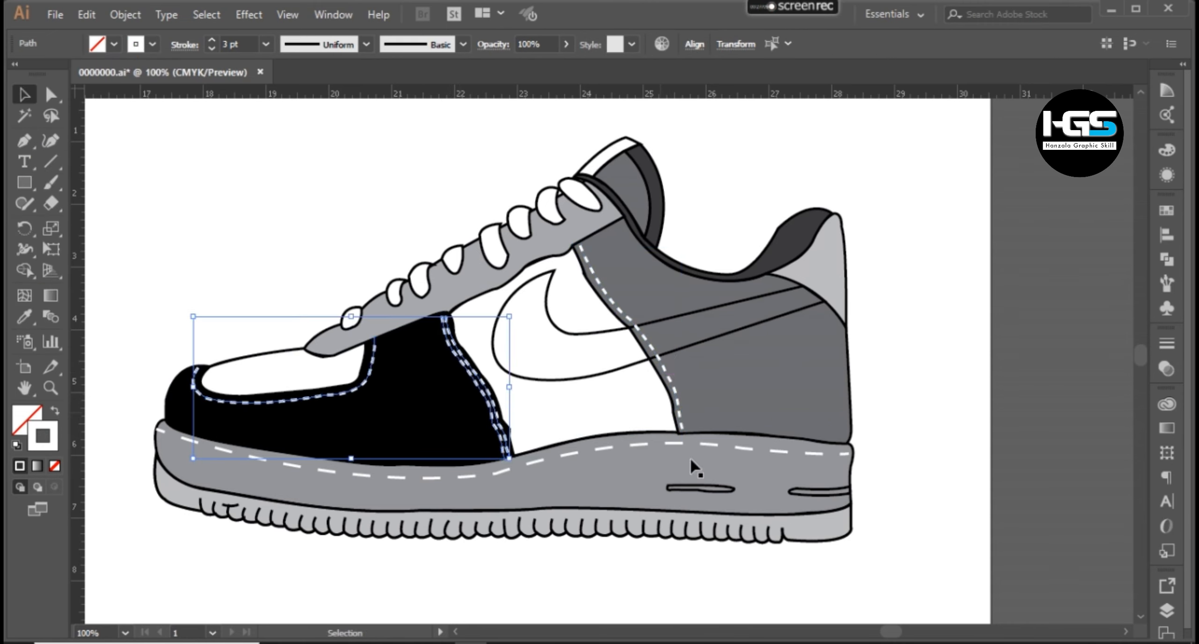
Match the midsole stitching line to the rear seam's shorter white dashes and deselect it
click(655, 566)
click(409, 478)
key(i)
click(660, 360)
key(v)
key(ctrl+shift+a)
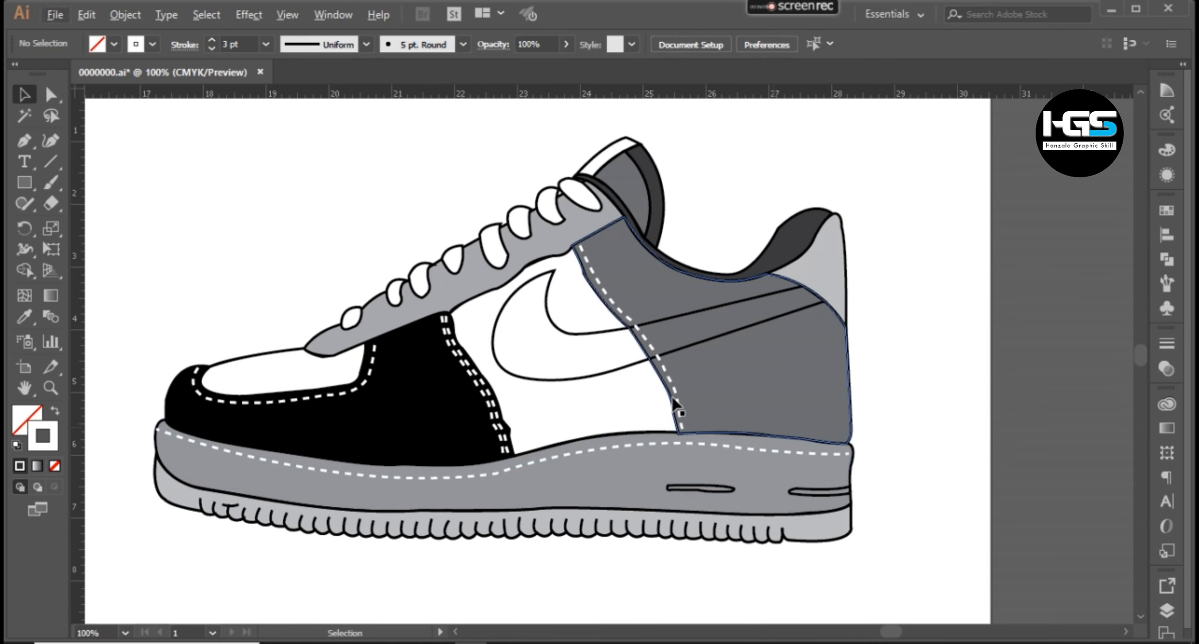
Create an offset path around the swoosh outline with a 0.1389 in offset, Miter joins and a miter limit of 4
click(669, 356)
key(ctrl+z)
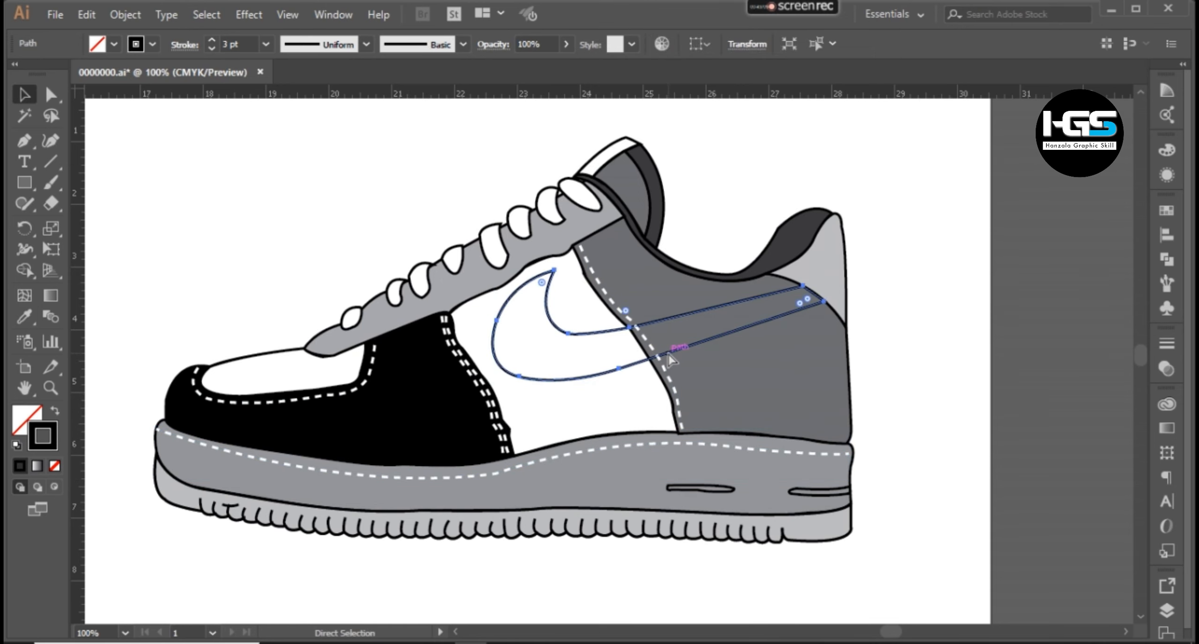
click(658, 276)
click(125, 15)
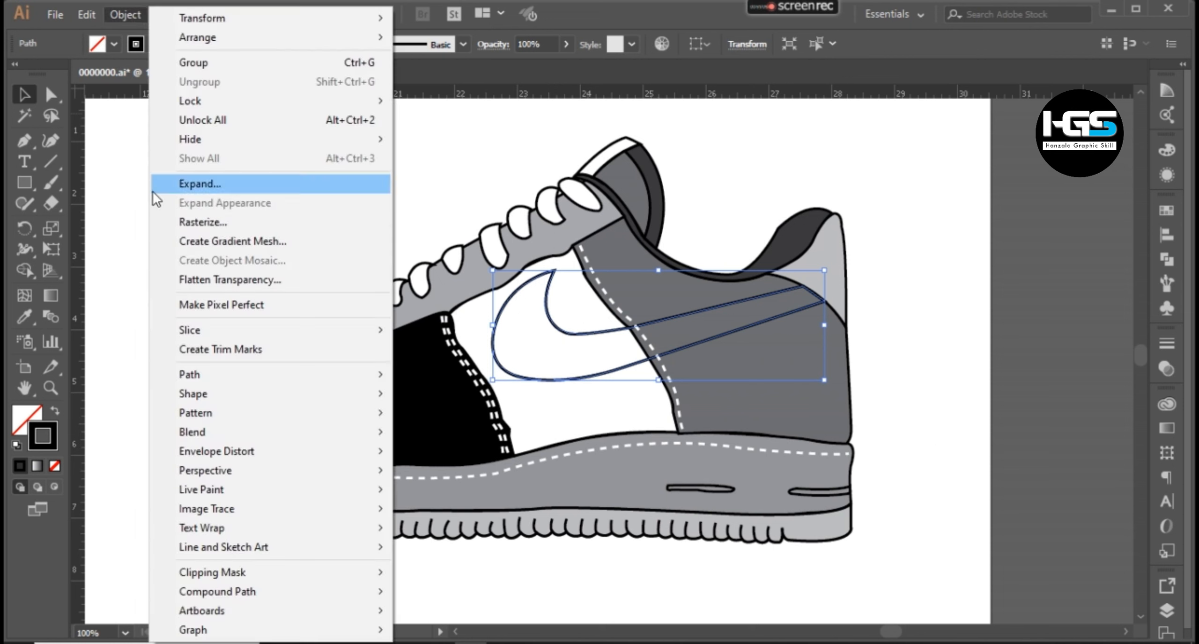
mouse_move(207, 384)
click(453, 433)
click(748, 374)
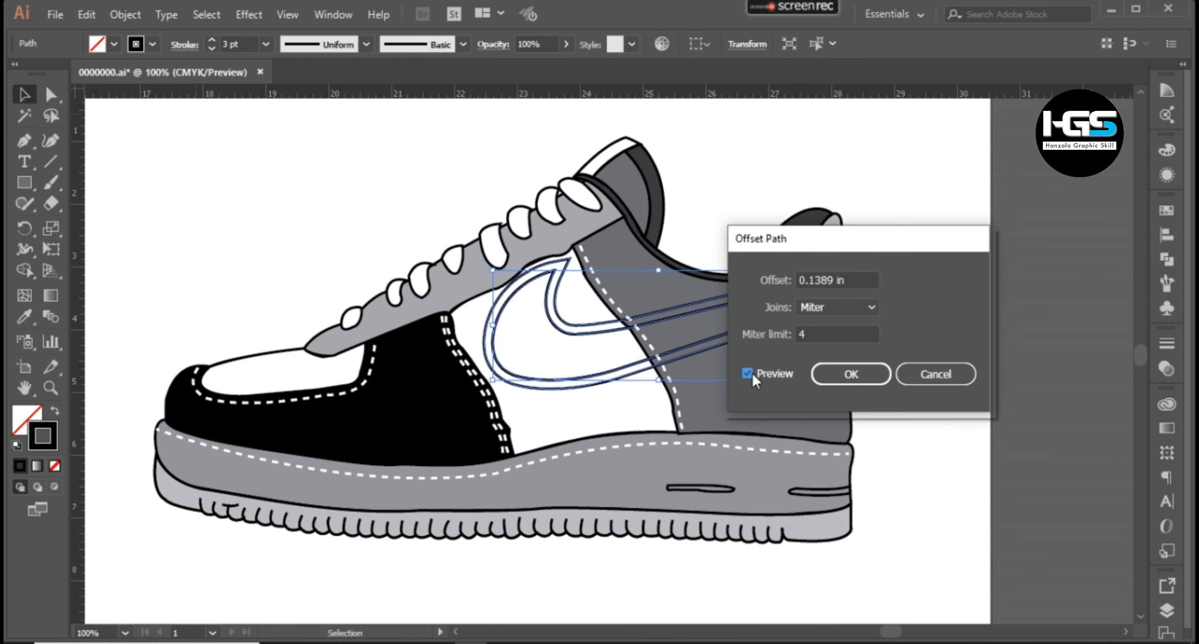
click(886, 371)
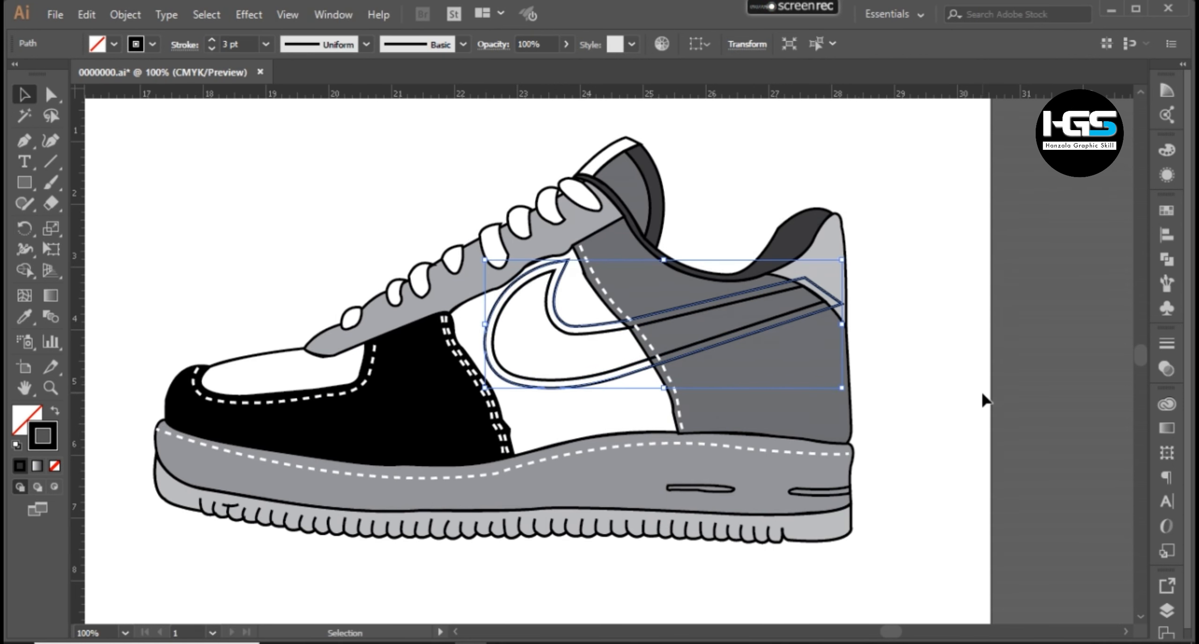
Undo the offset path just created around the swoosh outline
click(982, 401)
click(798, 326)
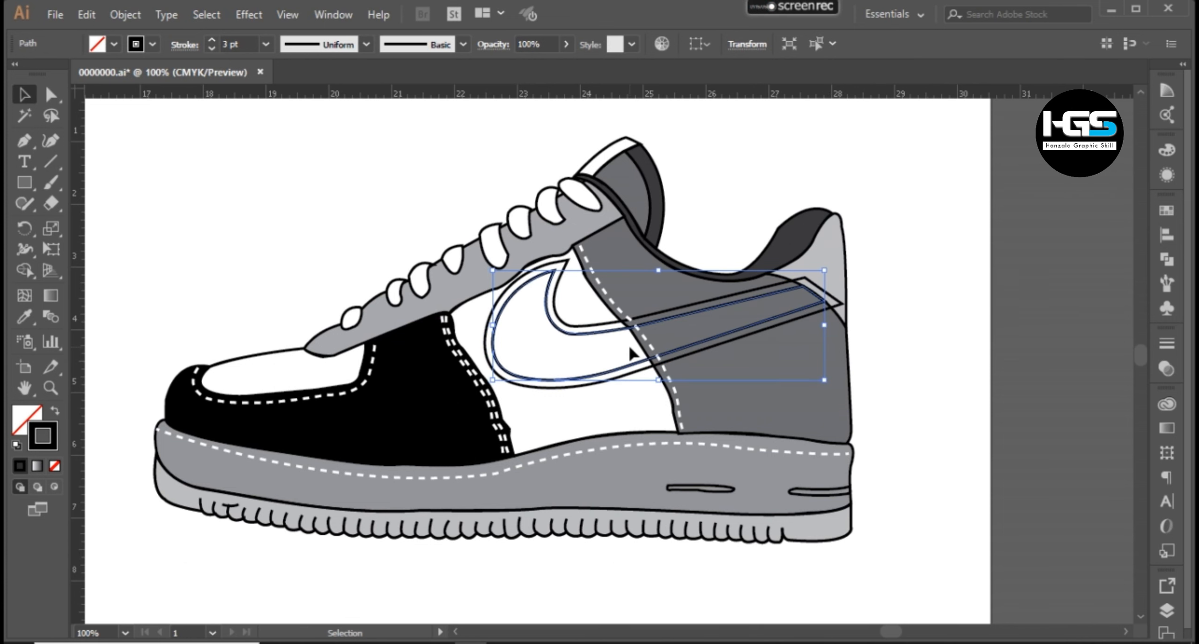
click(621, 372)
scroll(693, 306, up, 1)
key(a)
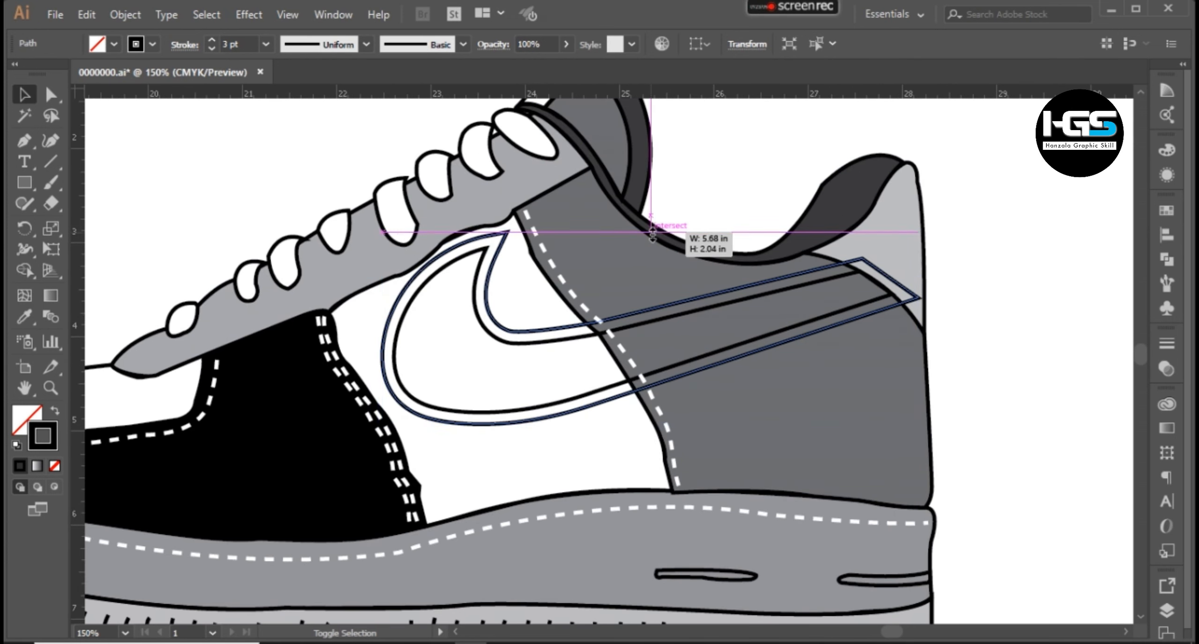
key(v)
key(ctrl+z)
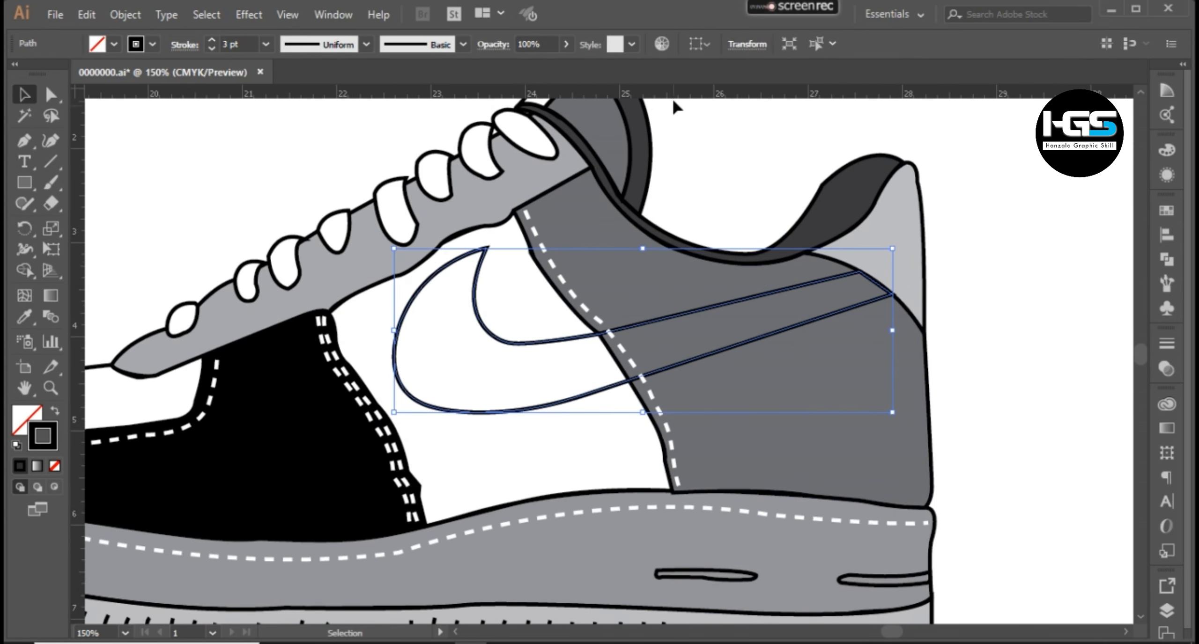
Create a new offset path around the swoosh outline with a smaller gap than before
right_click(674, 92)
click(694, 101)
click(125, 14)
mouse_move(208, 377)
click(452, 436)
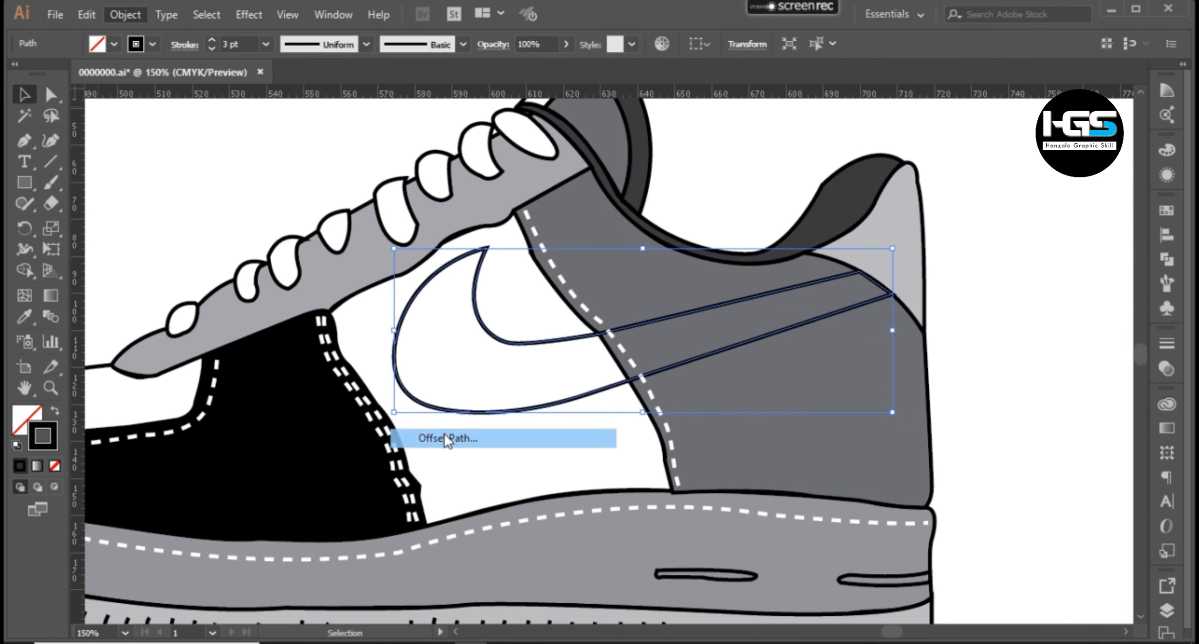
click(747, 373)
key(Return)
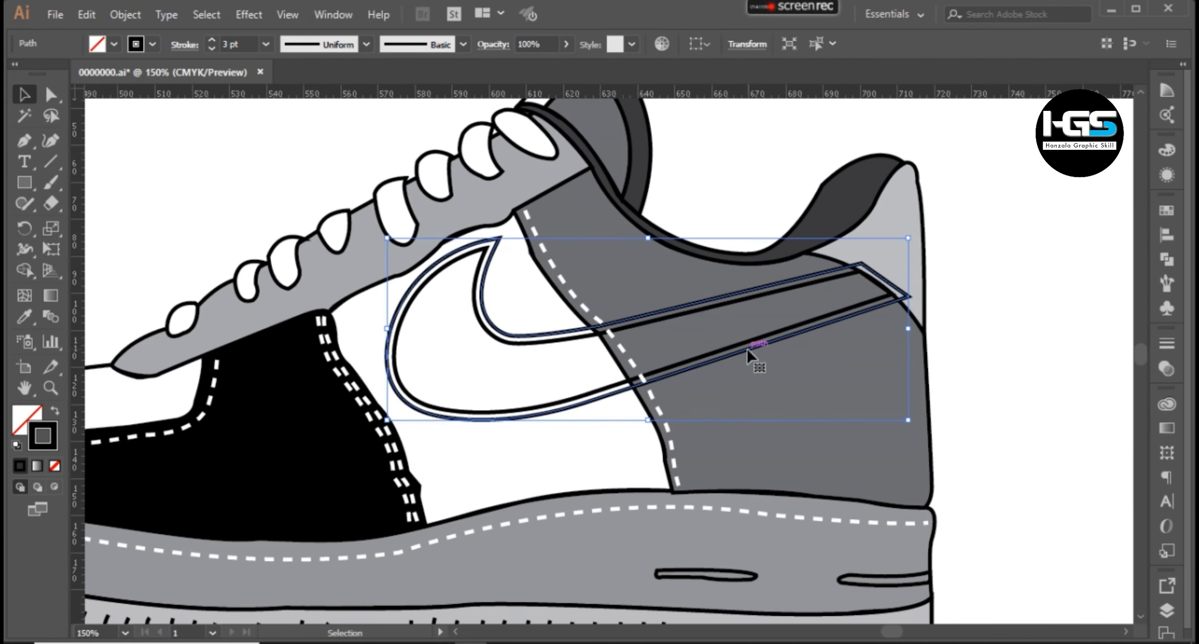
Copy the white dashed stitching style from the front seam to the inner swoosh outline and deselect it
key(ctrl+minus)
key(i)
click(461, 399)
key(v)
click(515, 417)
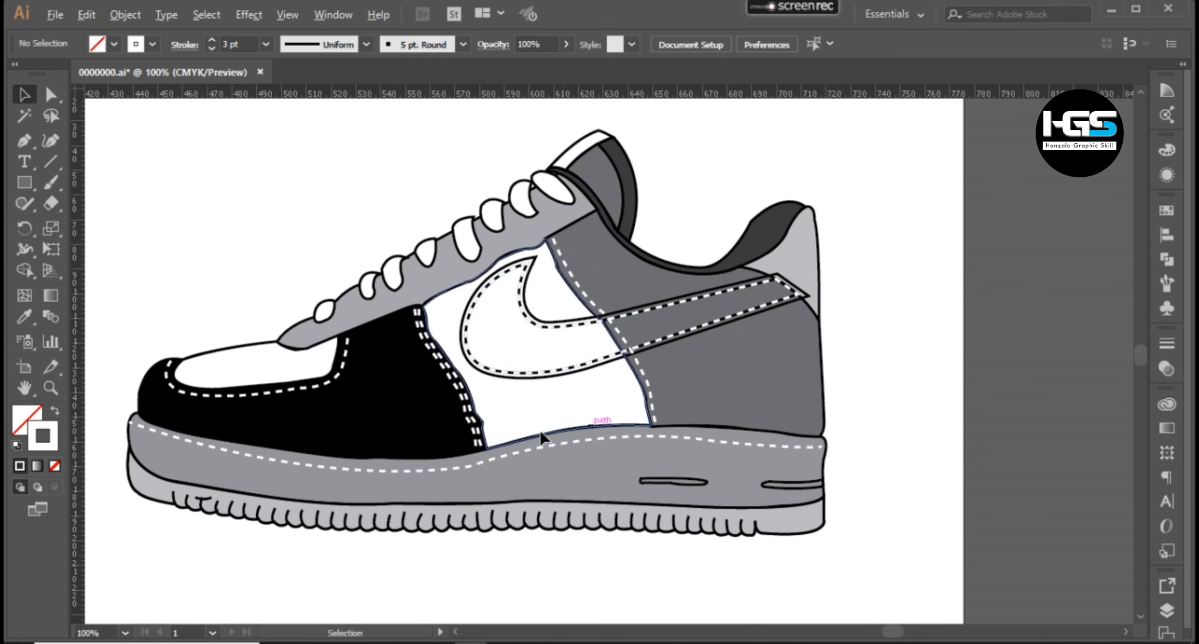
Cut the dashed swoosh line, delete the solid black duplicate beneath it, and paste the dashed line back in front
scroll(522, 430, up, 1)
click(511, 345)
key(ctrl+x)
click(490, 345)
key(Delete)
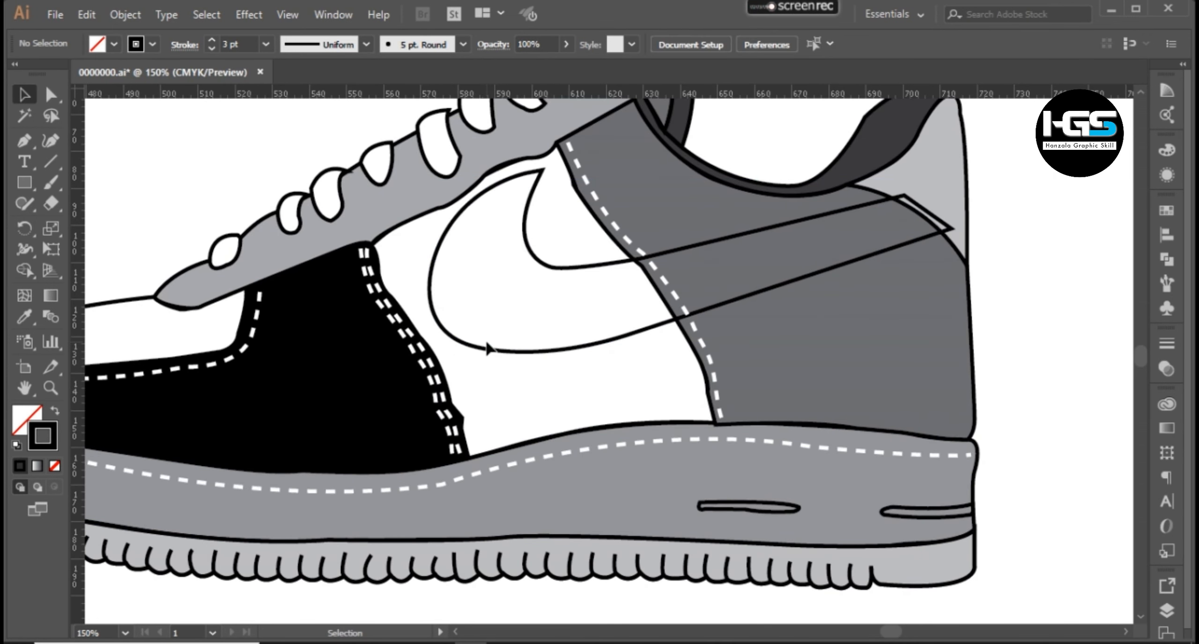
key(ctrl+f)
Recolour the dashed swoosh stitching grey
key(alt)
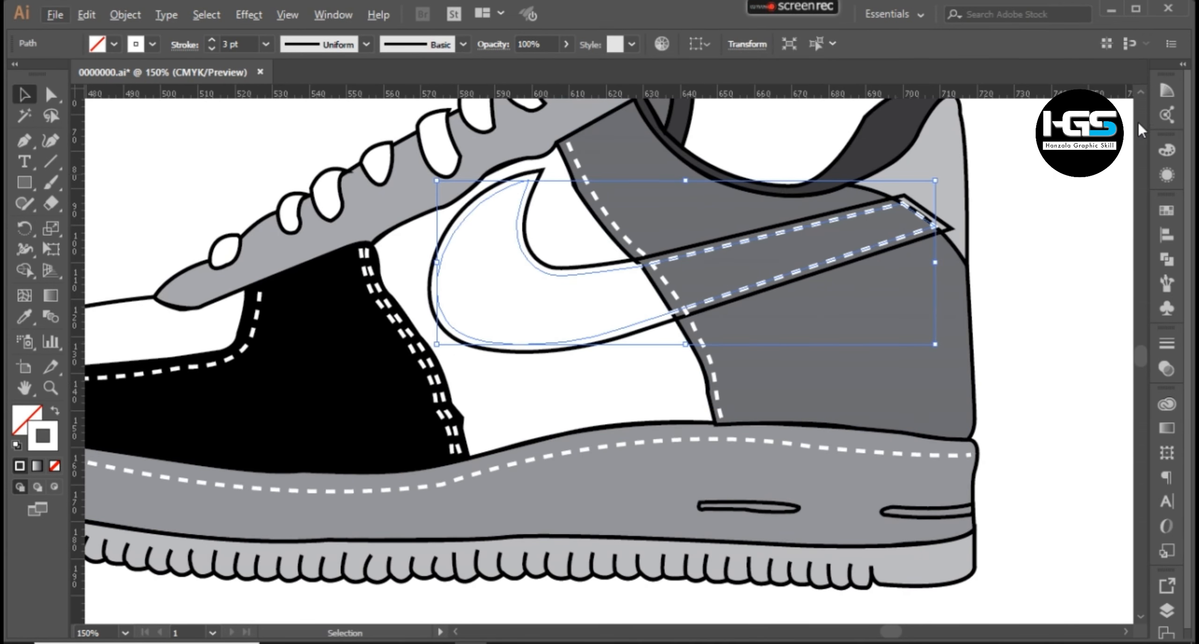
click(1167, 150)
drag(1002, 236, 1066, 243)
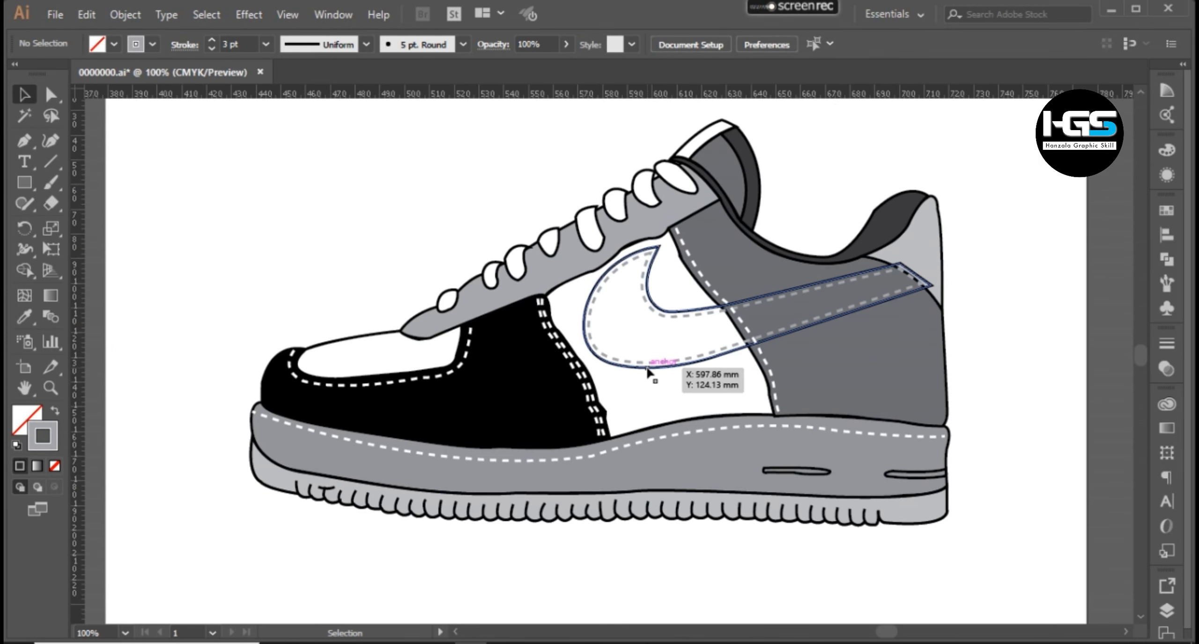
Set the outer swoosh outline's stroke to grey with K at 59%
click(648, 368)
key(ctrl+plus)
drag(616, 401, 594, 413)
click(1167, 150)
drag(1065, 238, 1053, 246)
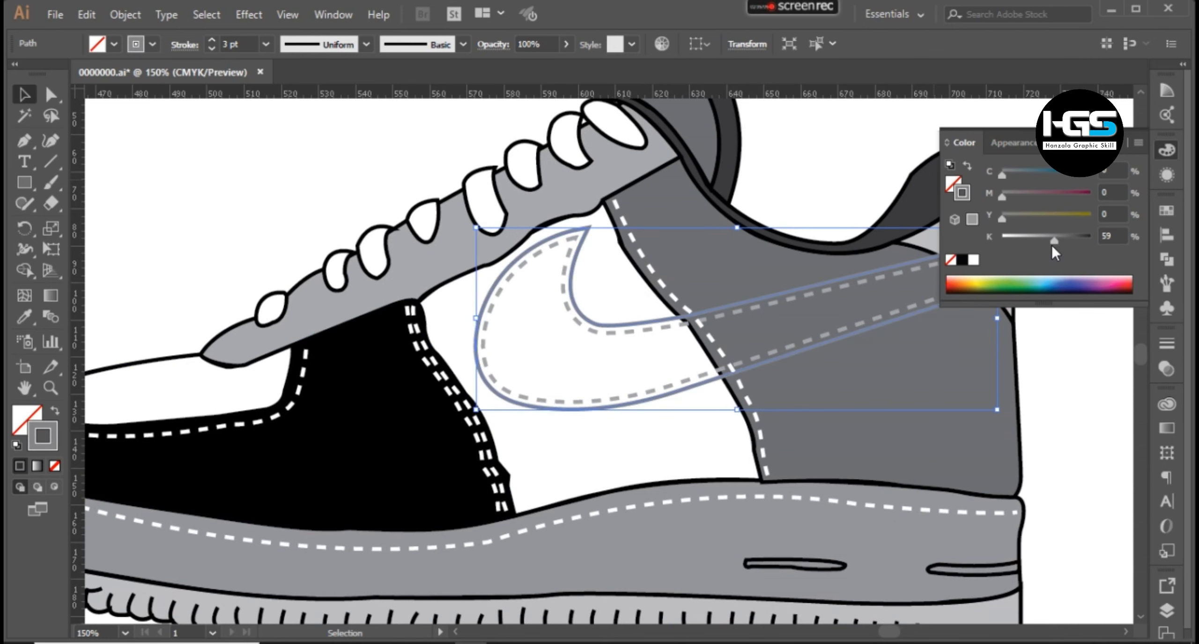
click(954, 184)
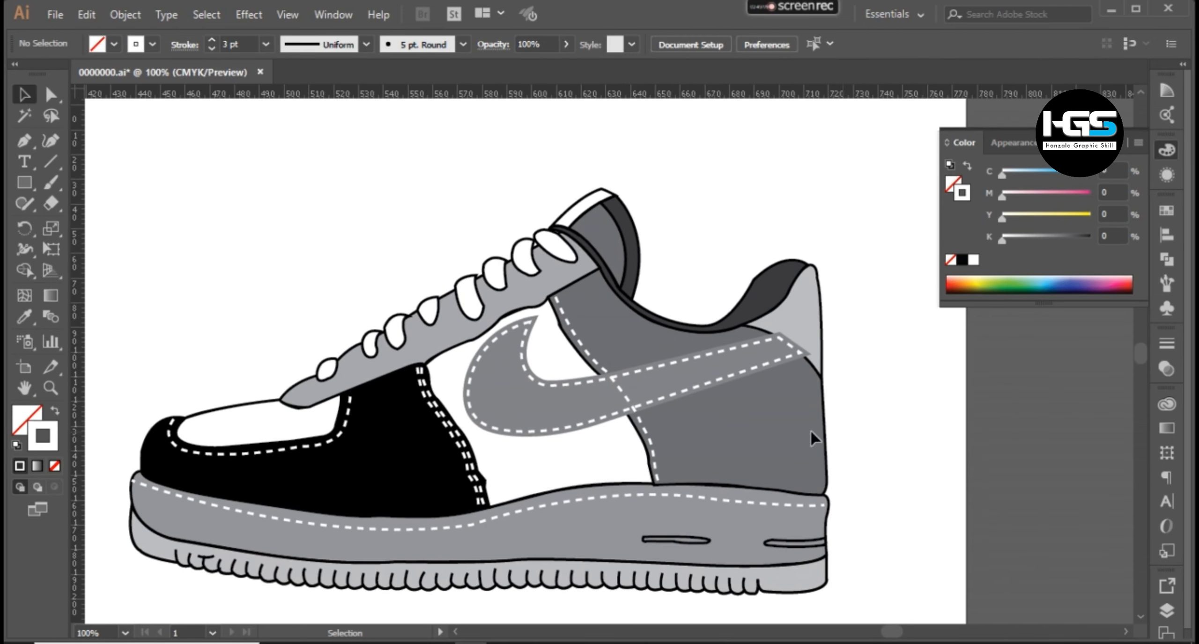
Fill the outer swoosh shape with white, remove its stroke, and deselect it
click(535, 406)
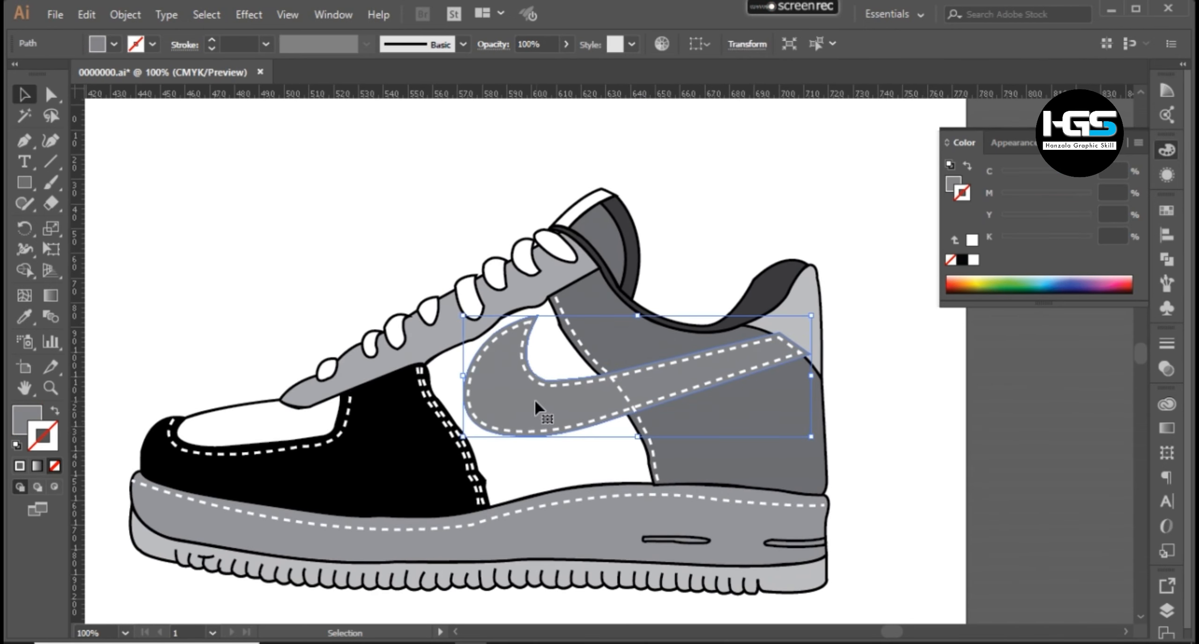
click(649, 363)
click(950, 188)
click(973, 260)
click(966, 194)
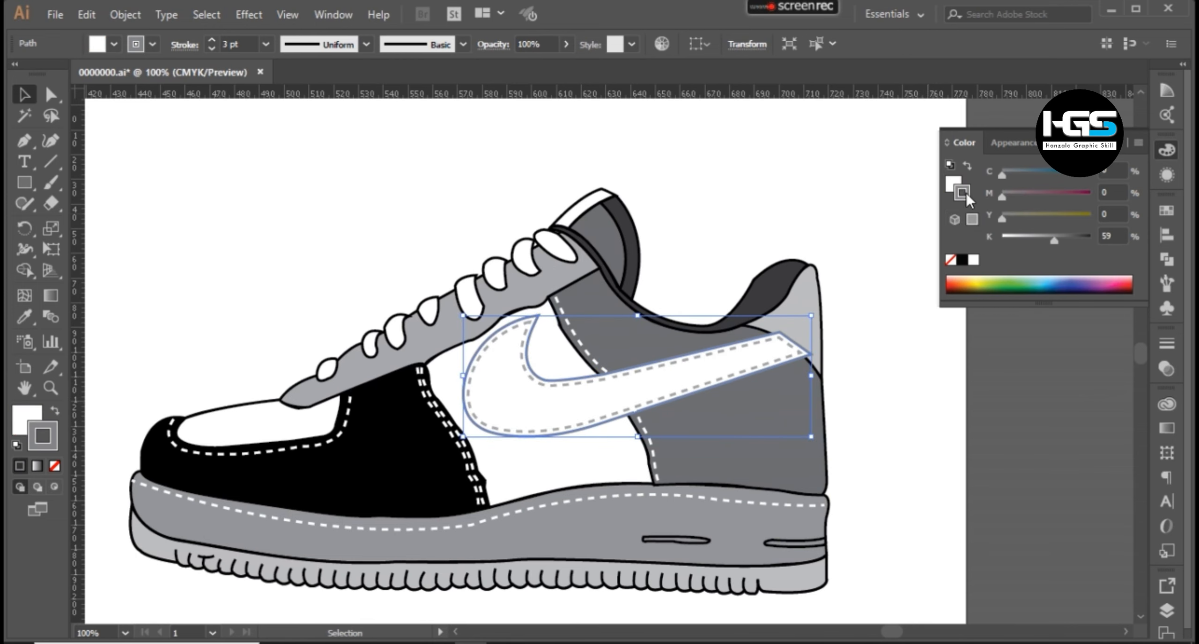
click(950, 261)
click(1019, 433)
Fill the side panel behind the front of the swoosh with light grey and remove its outline stroke
click(650, 463)
drag(1072, 240, 1050, 241)
drag(961, 194, 950, 182)
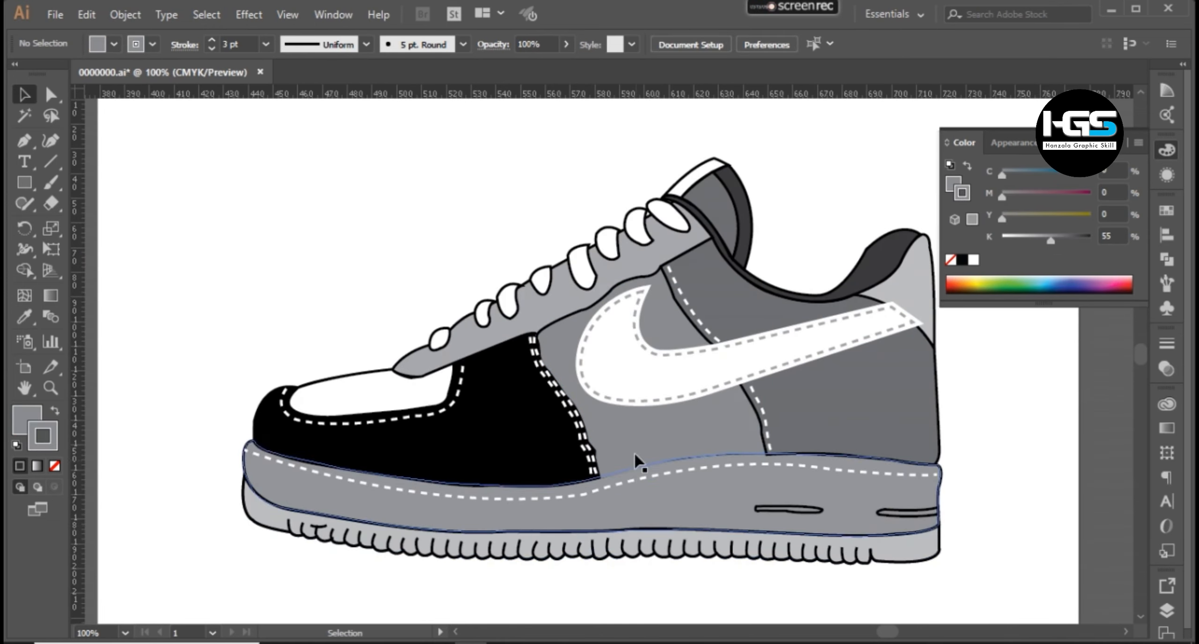
click(665, 435)
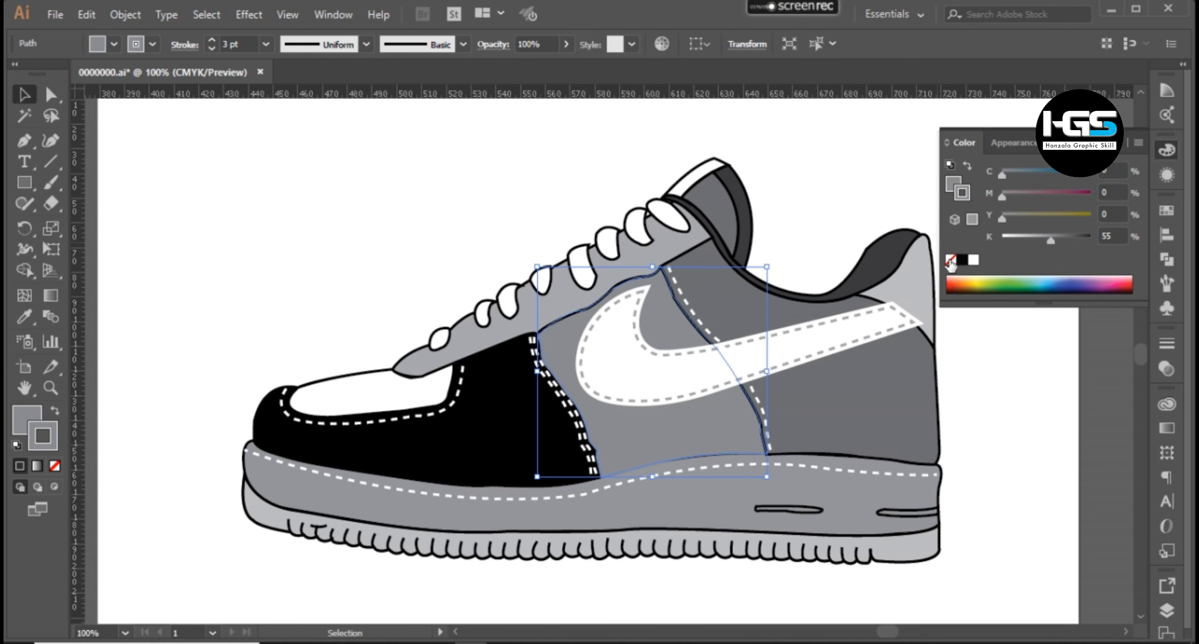
click(950, 260)
click(953, 184)
drag(1051, 240, 1045, 246)
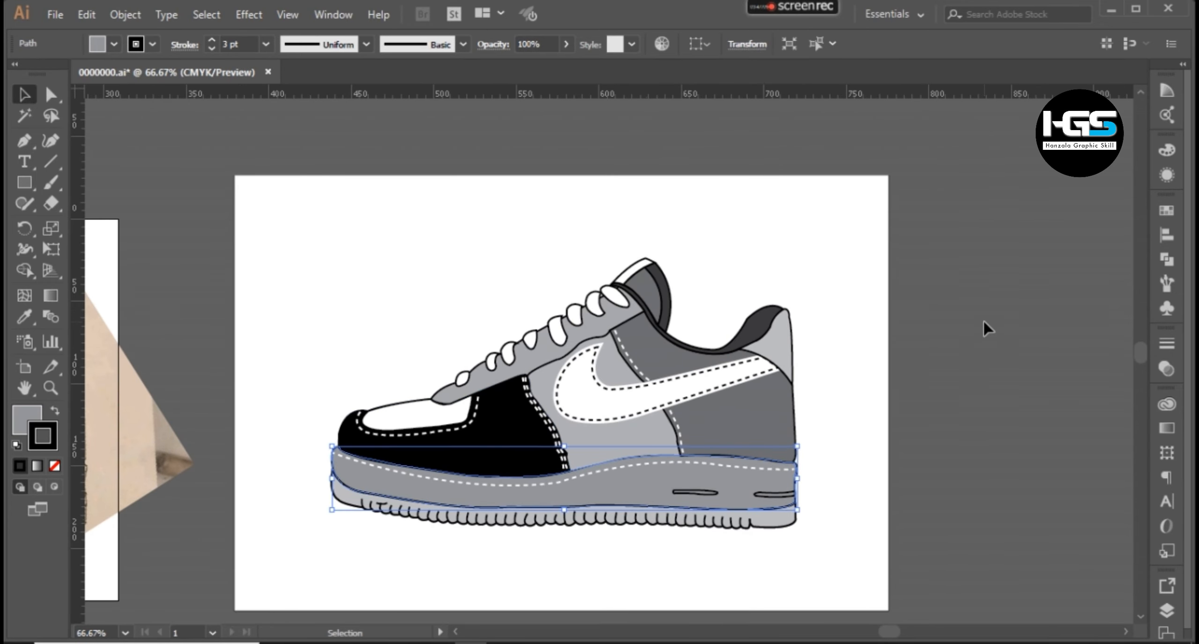
Fill the midsole with a two-stop linear gradient from grey to black, placing the black stop at 88.11%
click(1166, 428)
double_click(959, 454)
click(766, 191)
click(1010, 528)
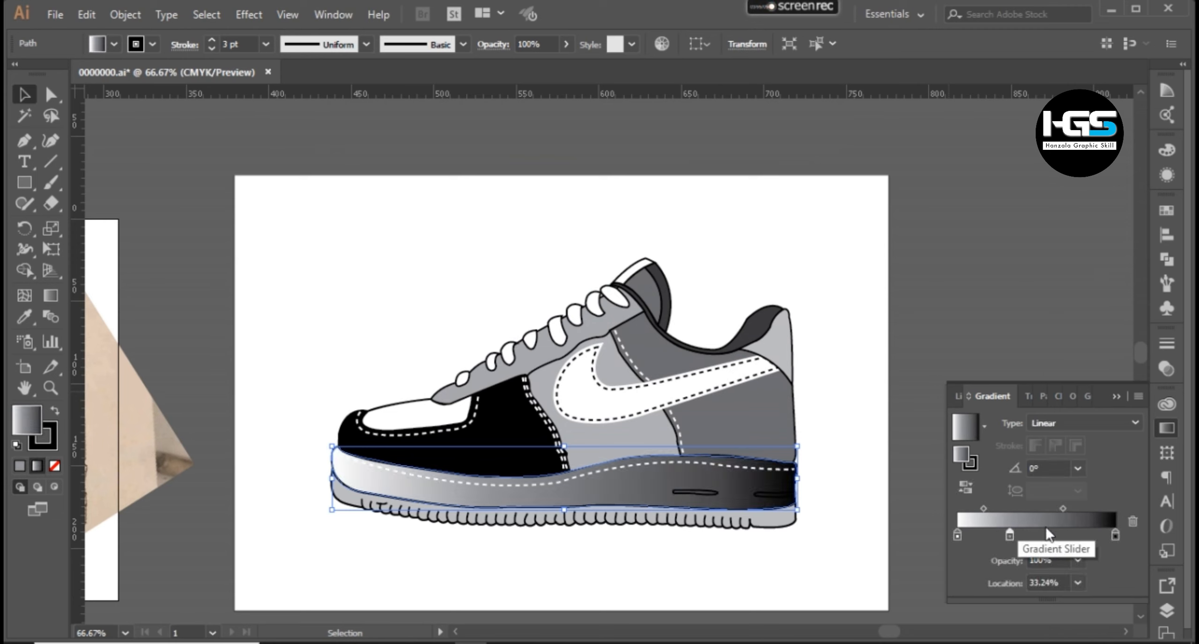
drag(958, 538, 953, 564)
drag(1009, 536, 958, 535)
drag(1036, 510, 1025, 510)
drag(1102, 542, 1092, 540)
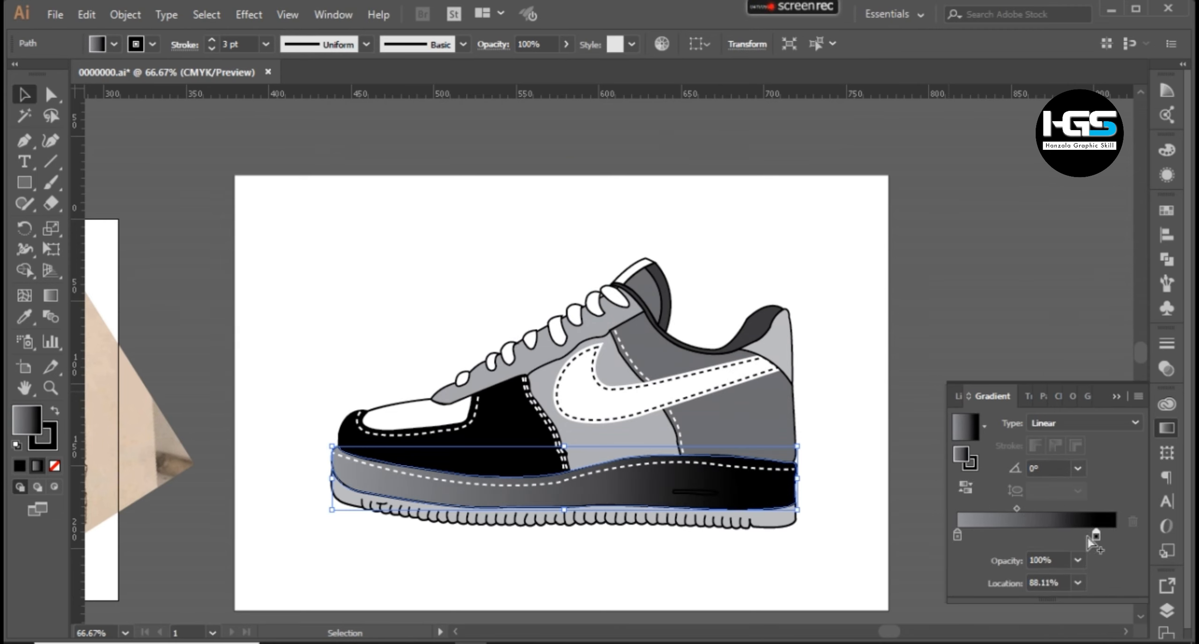
Apply the midsole's linear gradient to the ridged outsole, reverse its direction, and deselect it
click(952, 332)
drag(501, 517, 477, 478)
click(328, 459)
click(1006, 521)
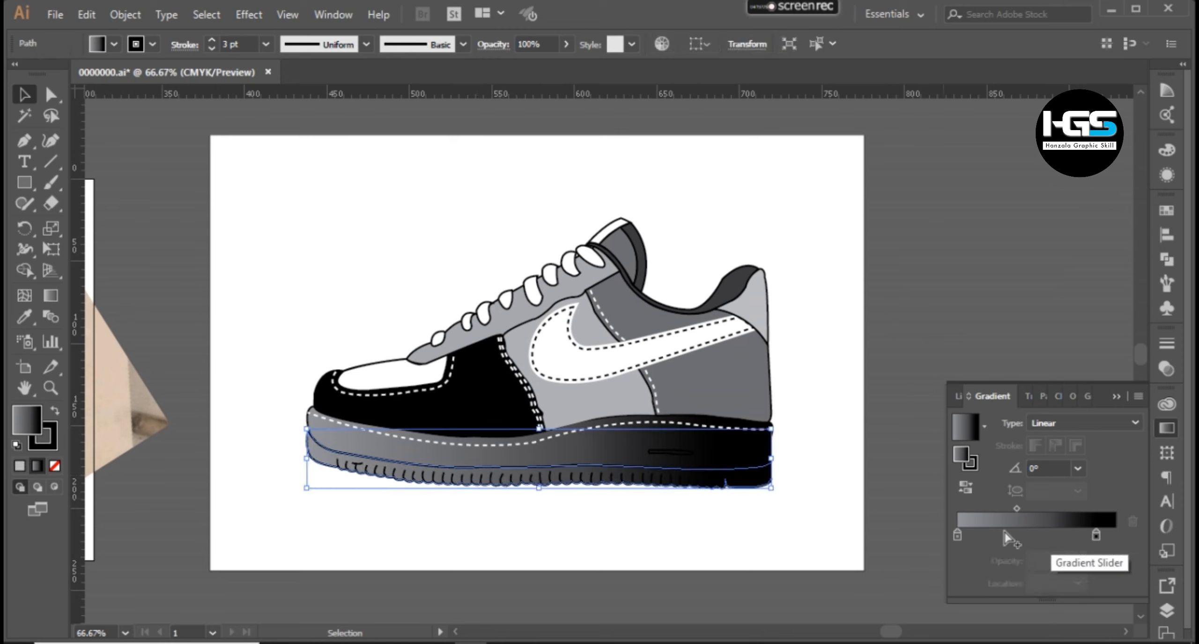
click(966, 487)
click(916, 298)
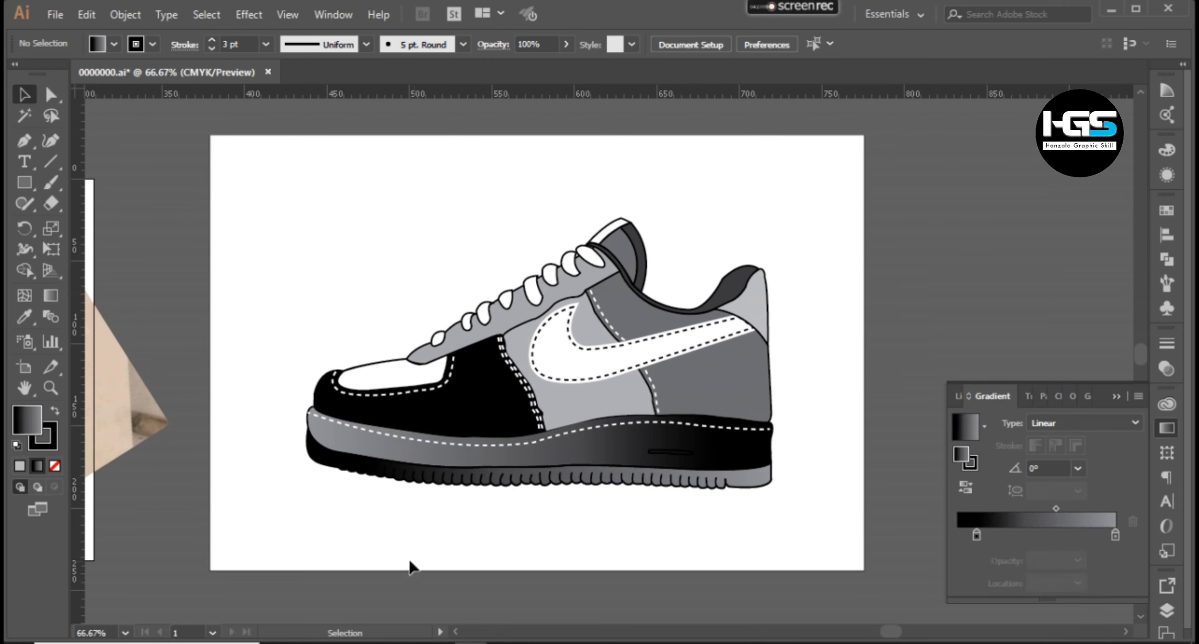
Reverse the outsole's gradient again and set its angle to 120°
click(321, 461)
click(1078, 468)
click(1096, 233)
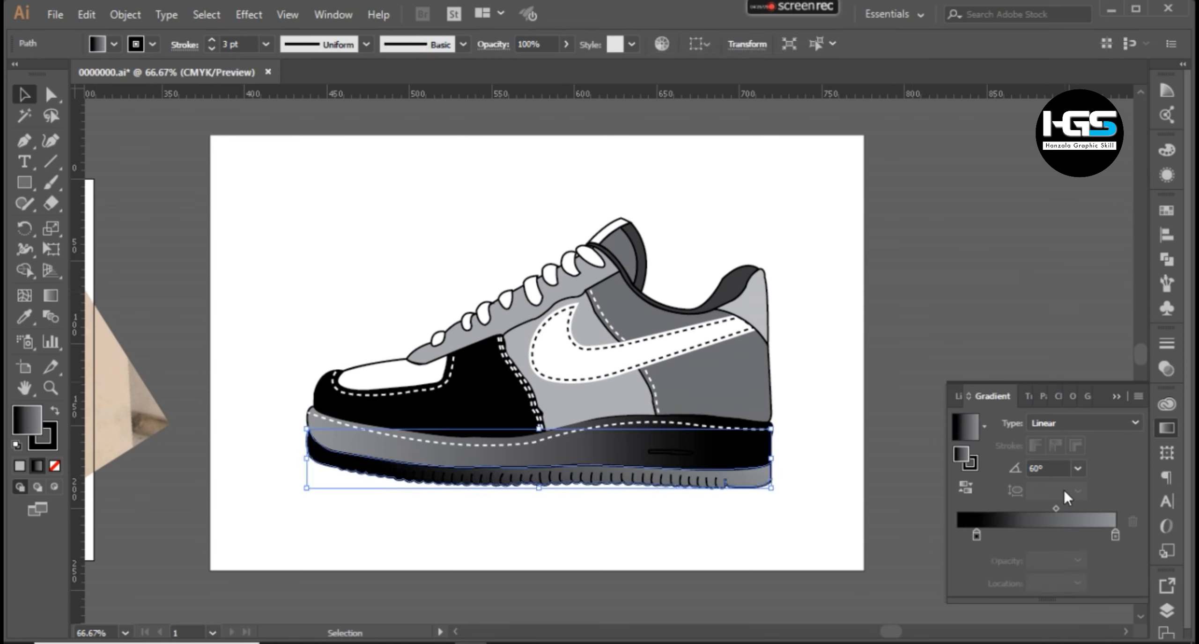
click(966, 487)
click(1078, 468)
click(1098, 193)
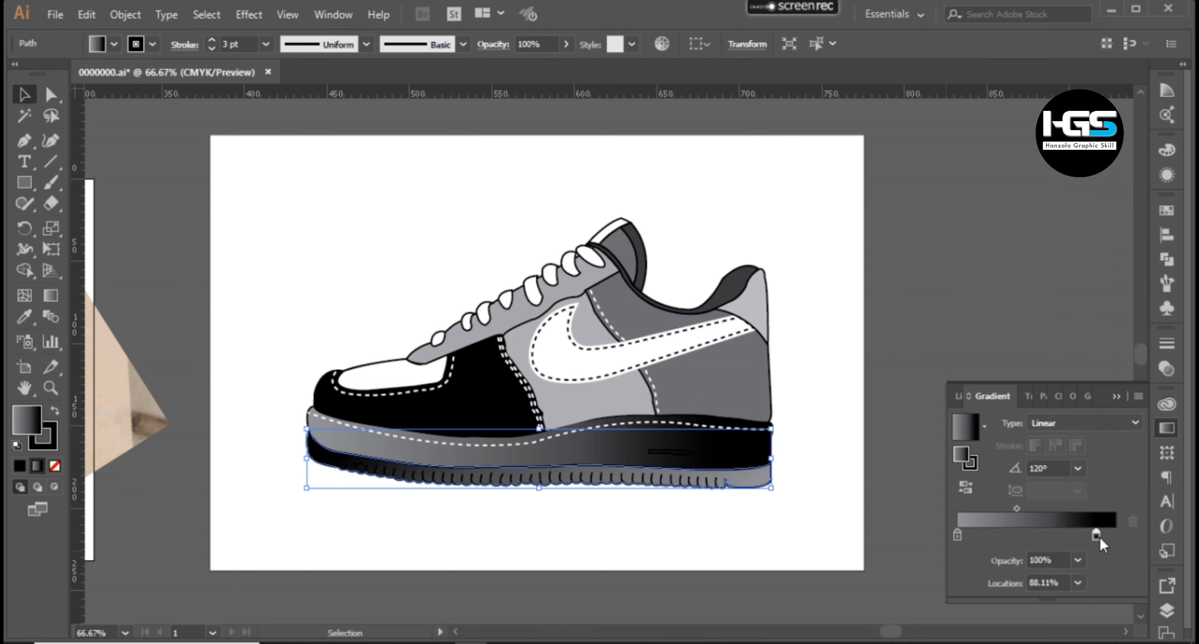
Change the outsole gradient's end stop at 88.11% to dark grey and deselect the outsole
double_click(1097, 536)
click(1111, 327)
click(1012, 386)
drag(1063, 439, 1039, 441)
click(1076, 288)
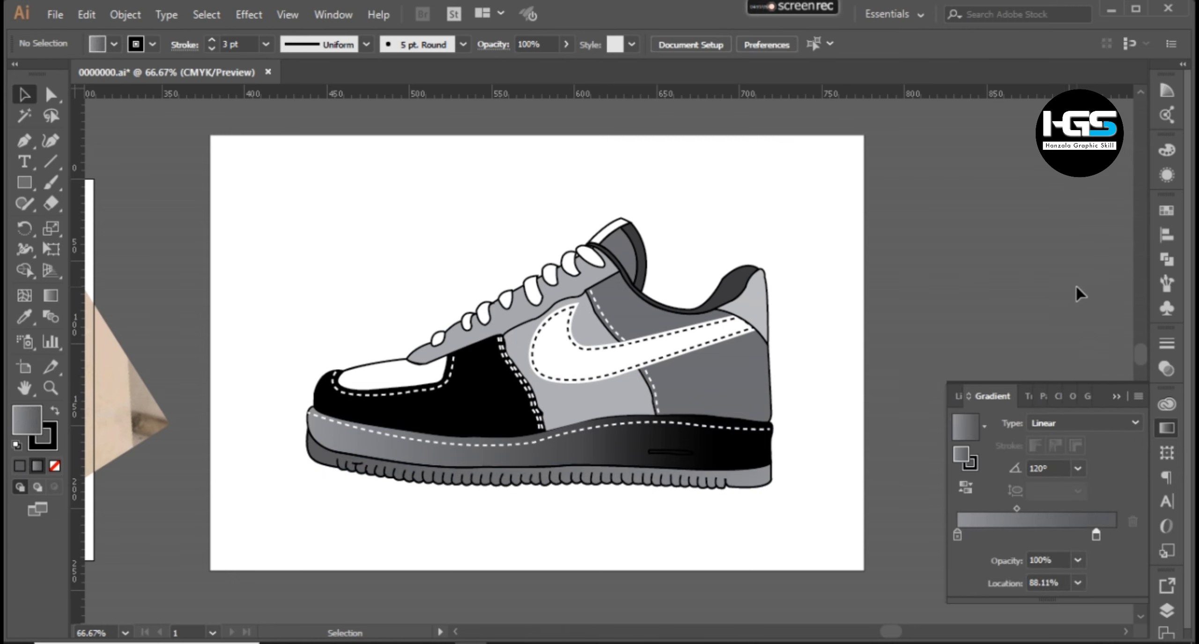
Fill the side panel behind the swoosh with a linear gradient at 23.6°, its start stop at K 50%
click(460, 420)
click(590, 410)
click(999, 521)
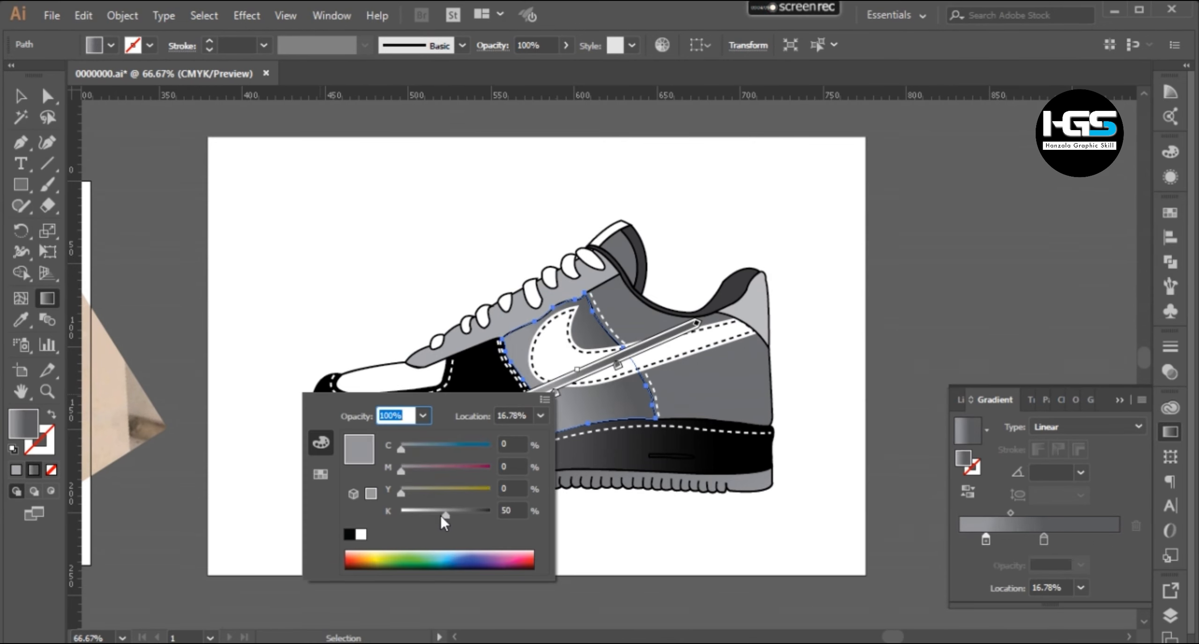
drag(444, 519, 446, 518)
click(604, 413)
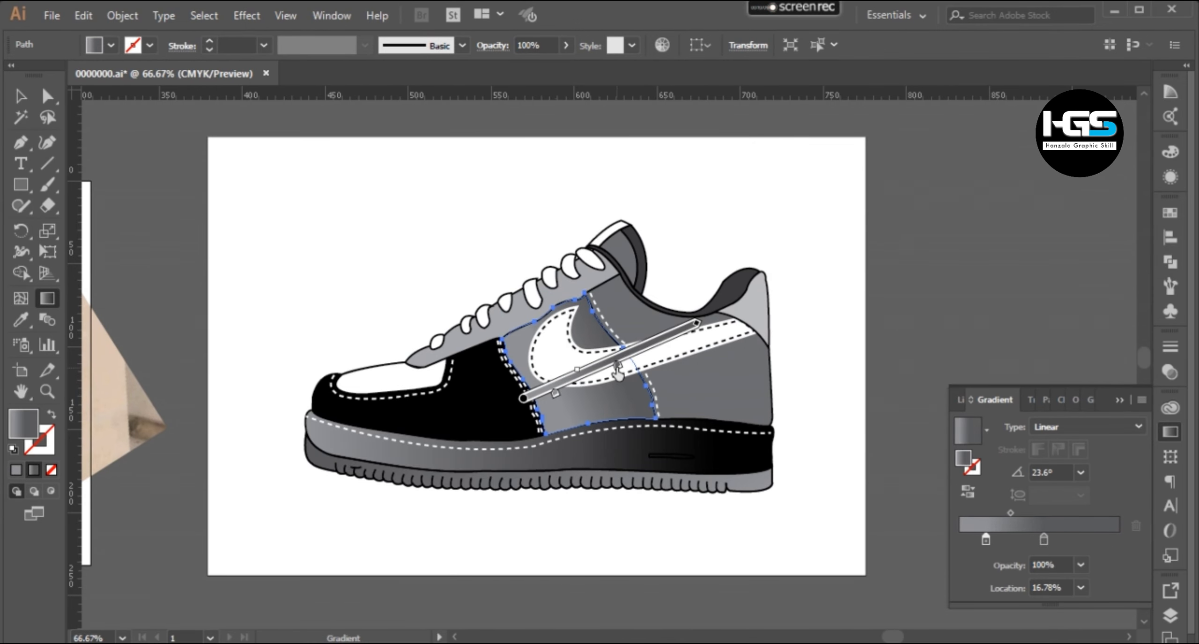
Darken the side panel gradient's end stop, move its light stop closer to the start, and deselect the panel
double_click(618, 367)
click(647, 345)
drag(554, 394, 545, 397)
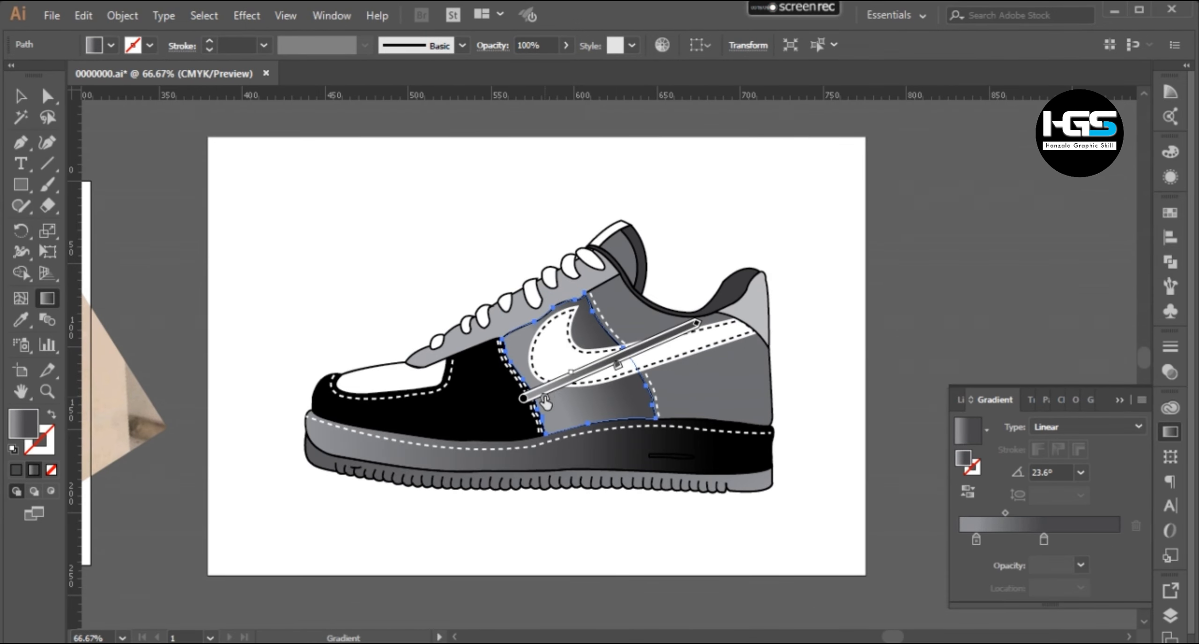
click(21, 96)
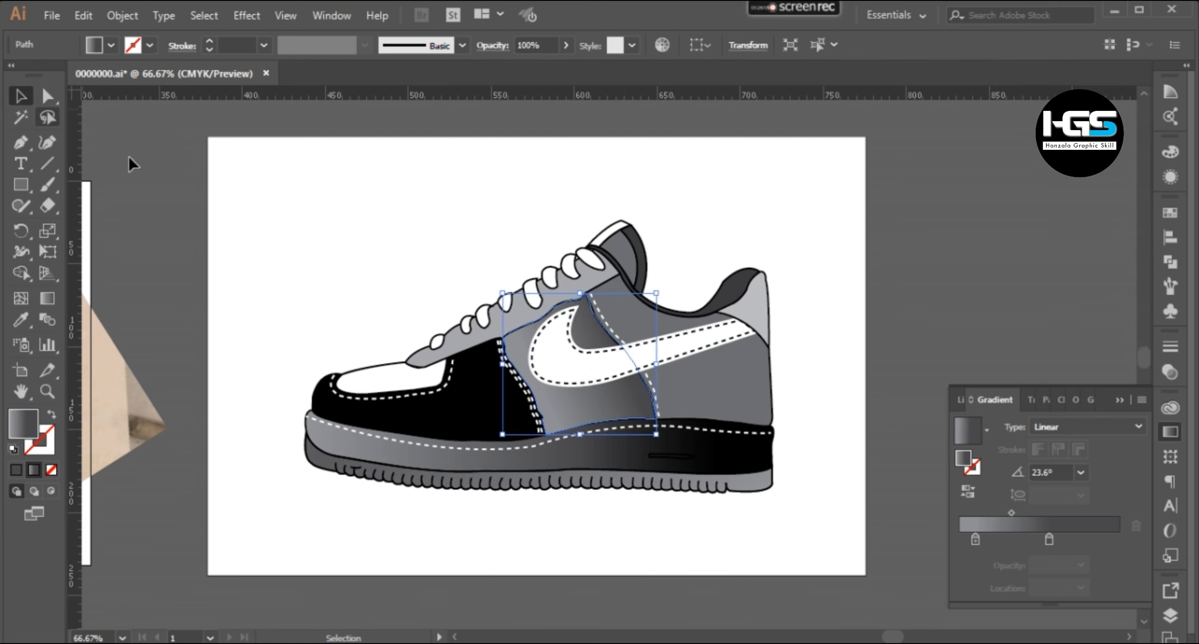
click(128, 162)
Apply the side panel's gradient to the rear side panel at 0° and move its dark stop towards the heel
drag(696, 405, 680, 452)
click(680, 452)
key(period)
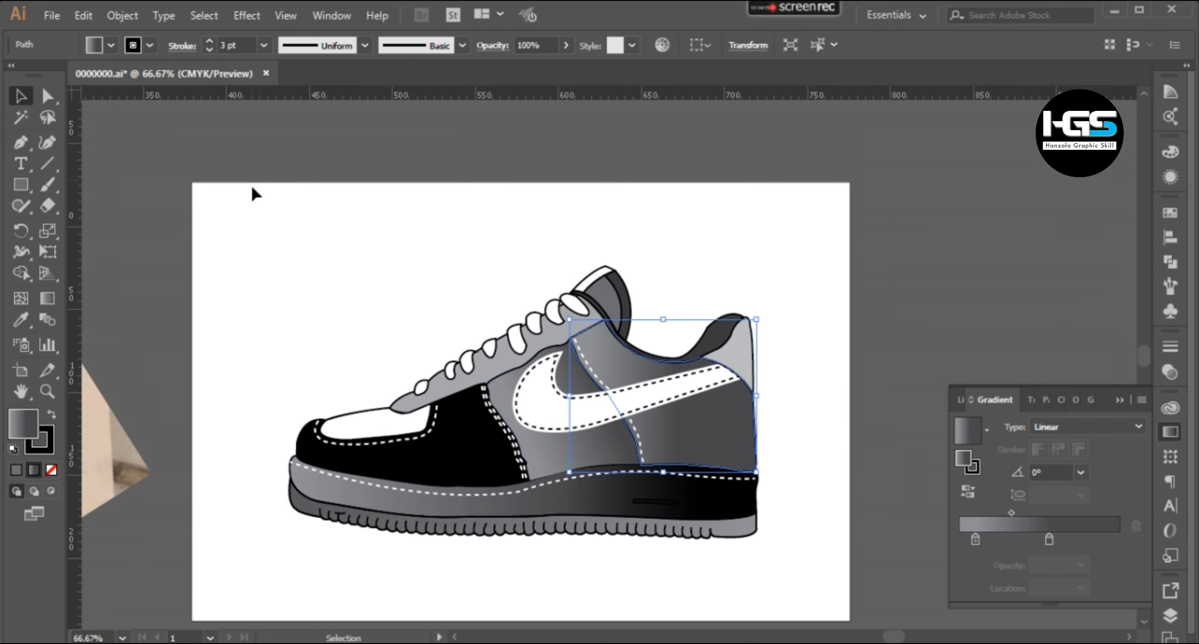
drag(675, 404, 737, 404)
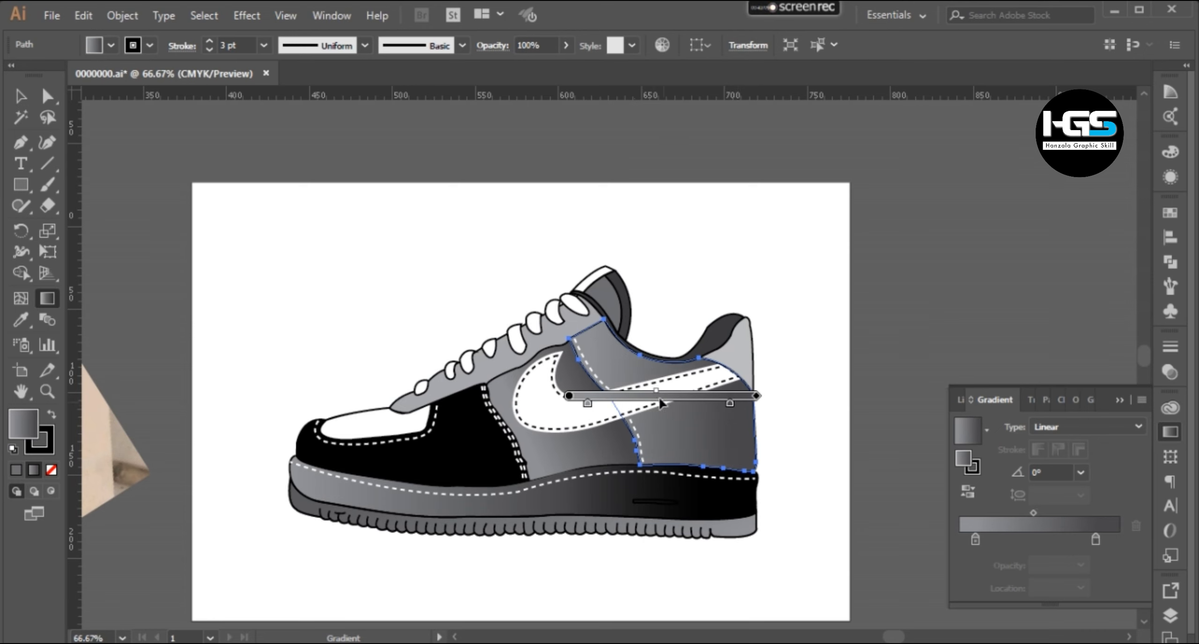
key(v)
click(262, 313)
Fill the heel tab with the linear gradient, lighten its dark stop to grey, and place the other stop at 38.64%
click(721, 338)
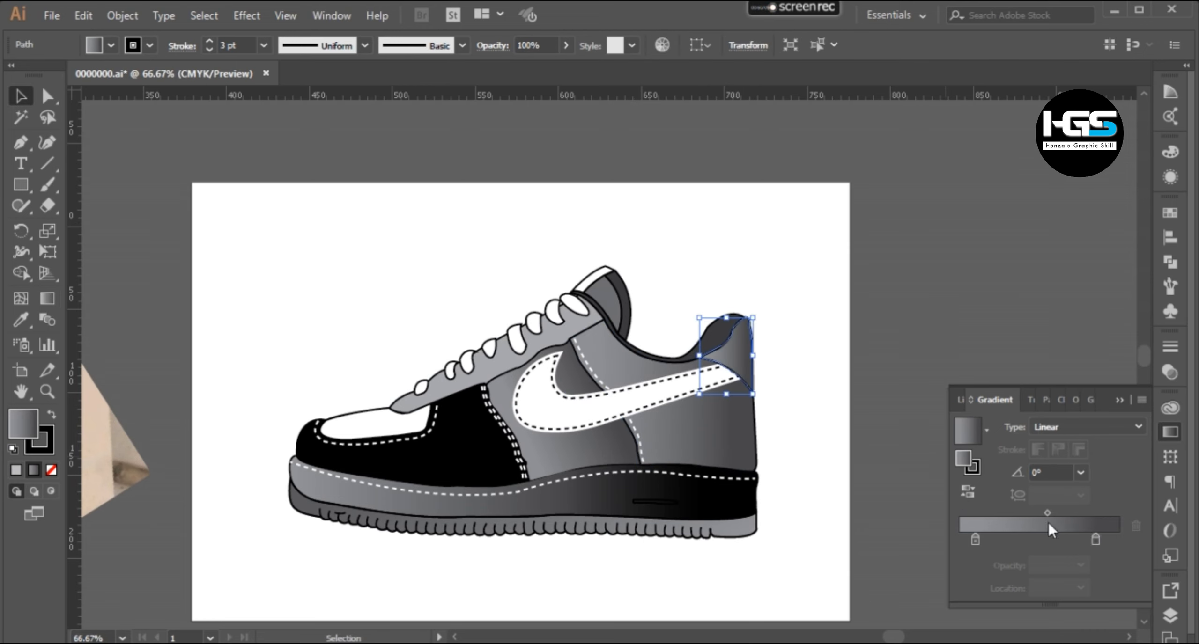
double_click(1096, 540)
drag(1047, 443, 1063, 443)
drag(1062, 443, 1011, 443)
click(1005, 288)
click(973, 540)
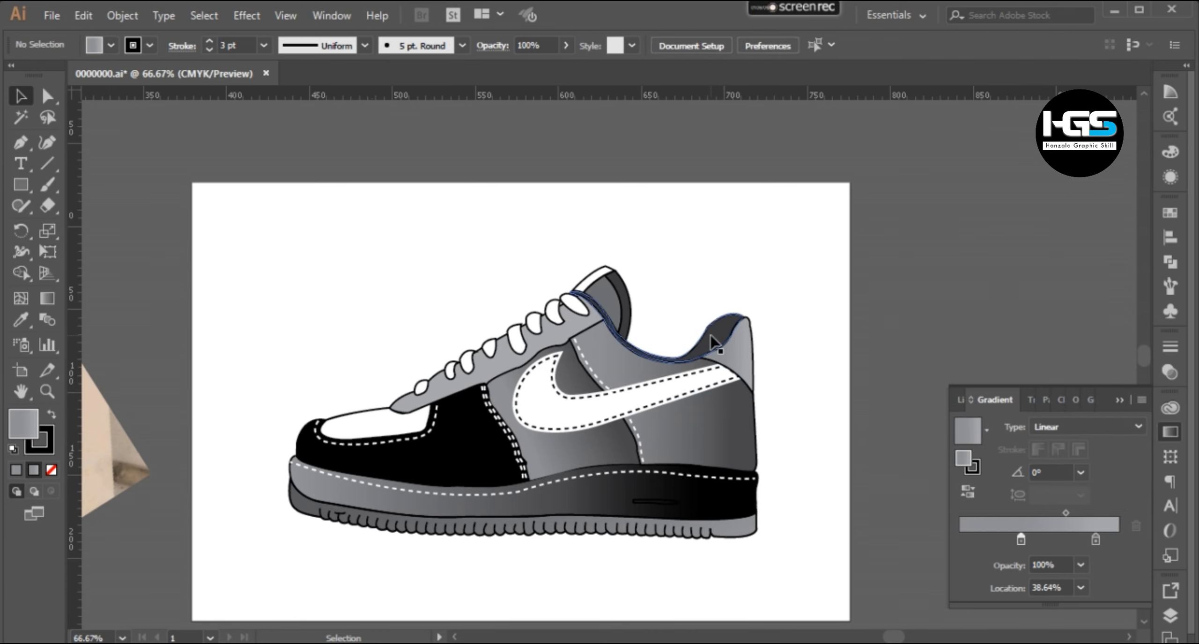
Copy the outsole's grey gradient to the lace panel and prepare its gradient for direct editing
scroll(619, 512, down, 1)
scroll(445, 440, right, 2)
scroll(374, 487, up, 1)
scroll(342, 501, up, 1)
scroll(398, 421, right, 1)
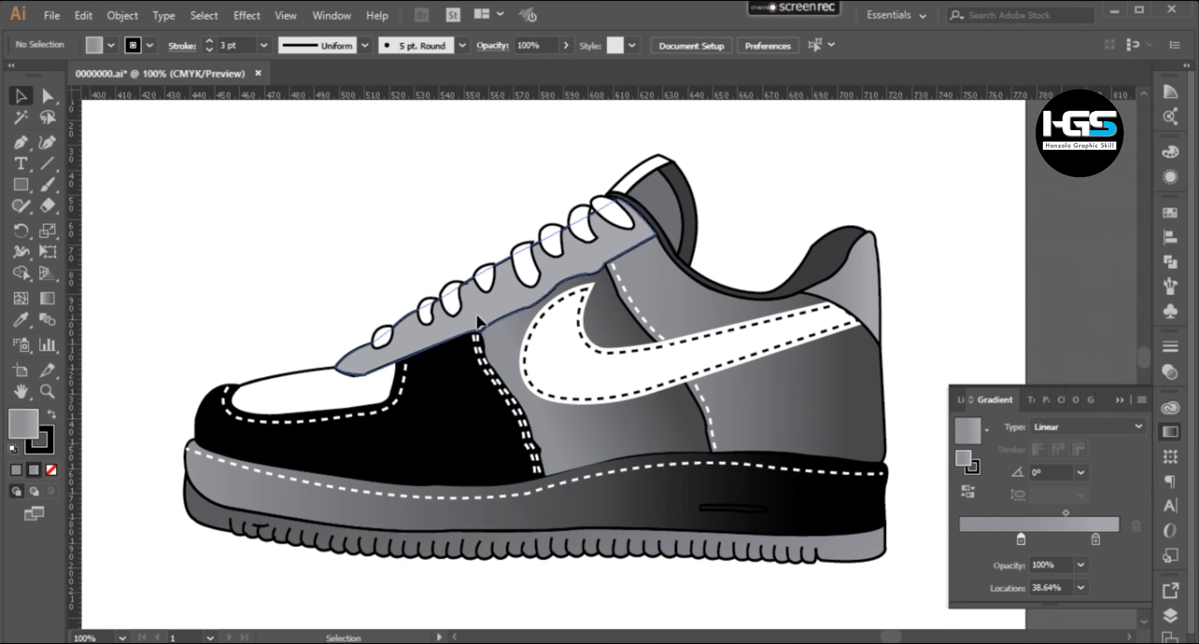
click(477, 323)
key(i)
click(621, 532)
click(21, 97)
key(g)
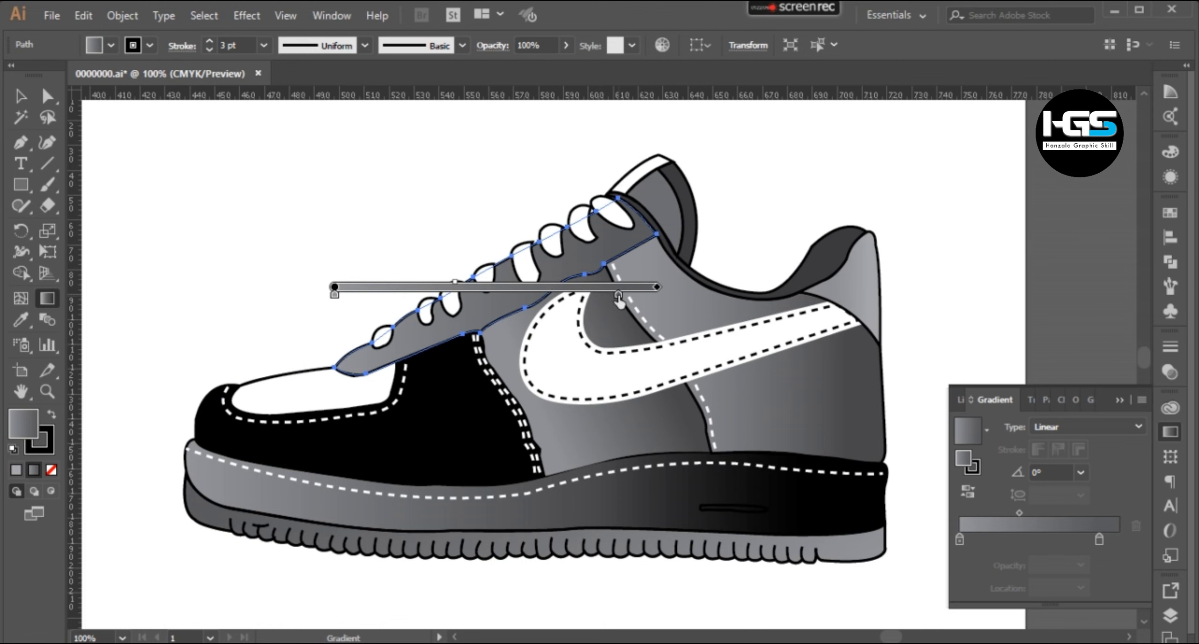
Set the lace panel gradient's end stop to M 9% and K 87%, and redraw it along the laces at -148.8°
double_click(618, 295)
drag(487, 374, 473, 377)
drag(534, 417, 543, 416)
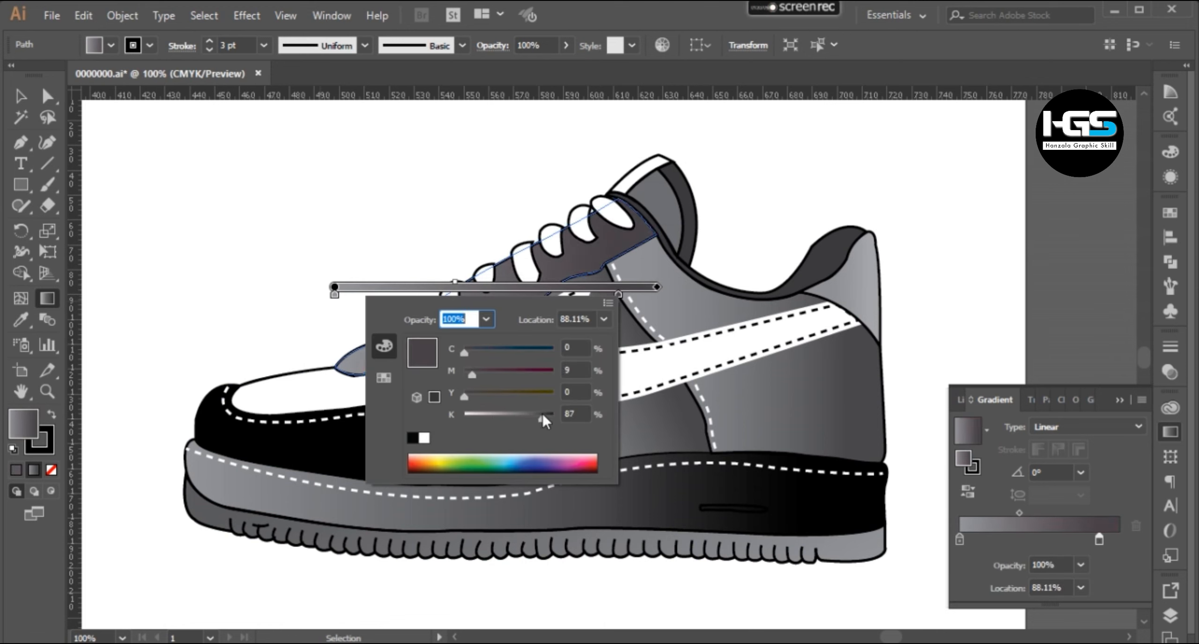
drag(334, 288, 322, 287)
drag(632, 214, 262, 439)
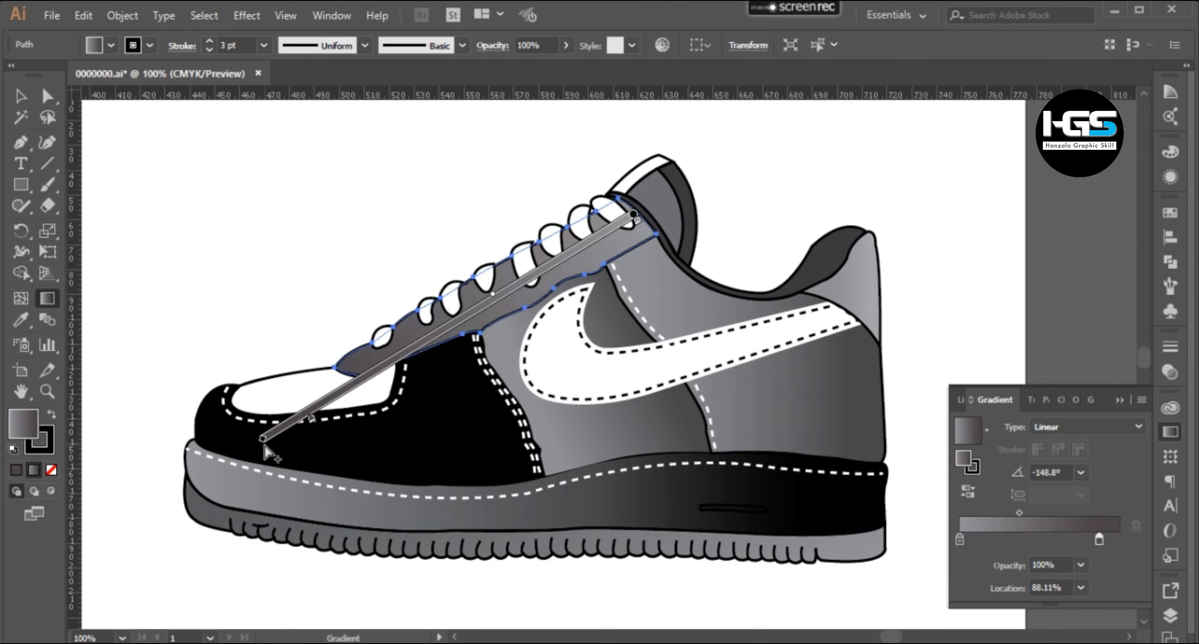
Move the midpoint of the lace panel's gradient towards the collar and deselect the panel
drag(500, 292, 531, 274)
click(23, 97)
click(264, 287)
scroll(263, 287, down, 2)
scroll(295, 373, up, 1)
drag(296, 373, 333, 447)
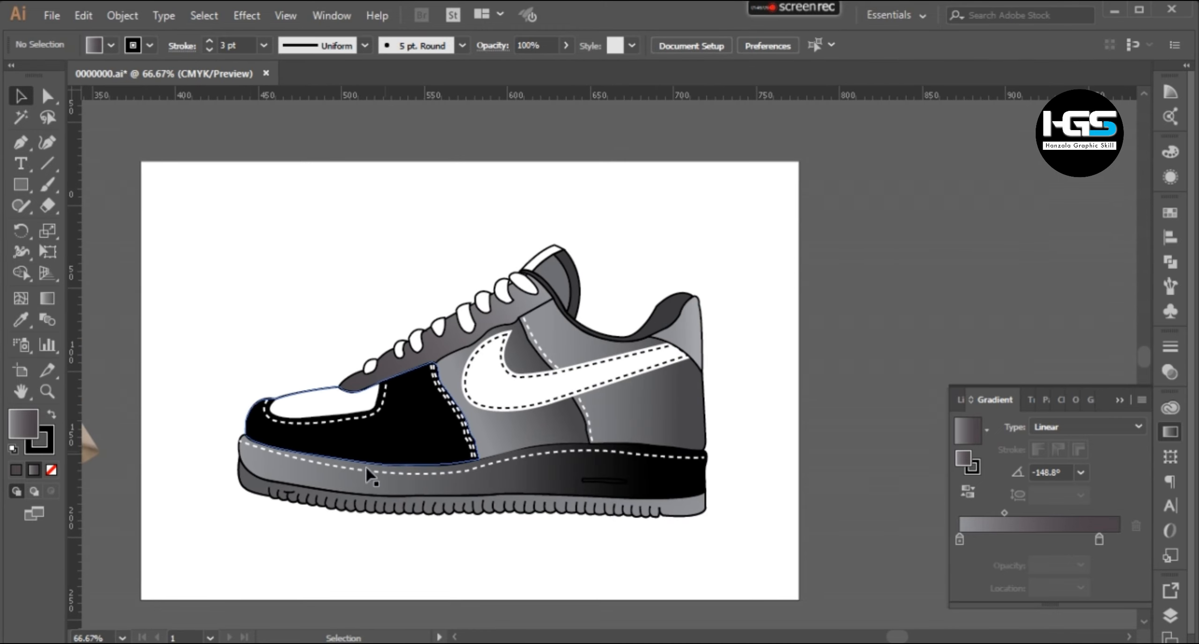
drag(254, 548, 273, 513)
scroll(503, 449, up, 1)
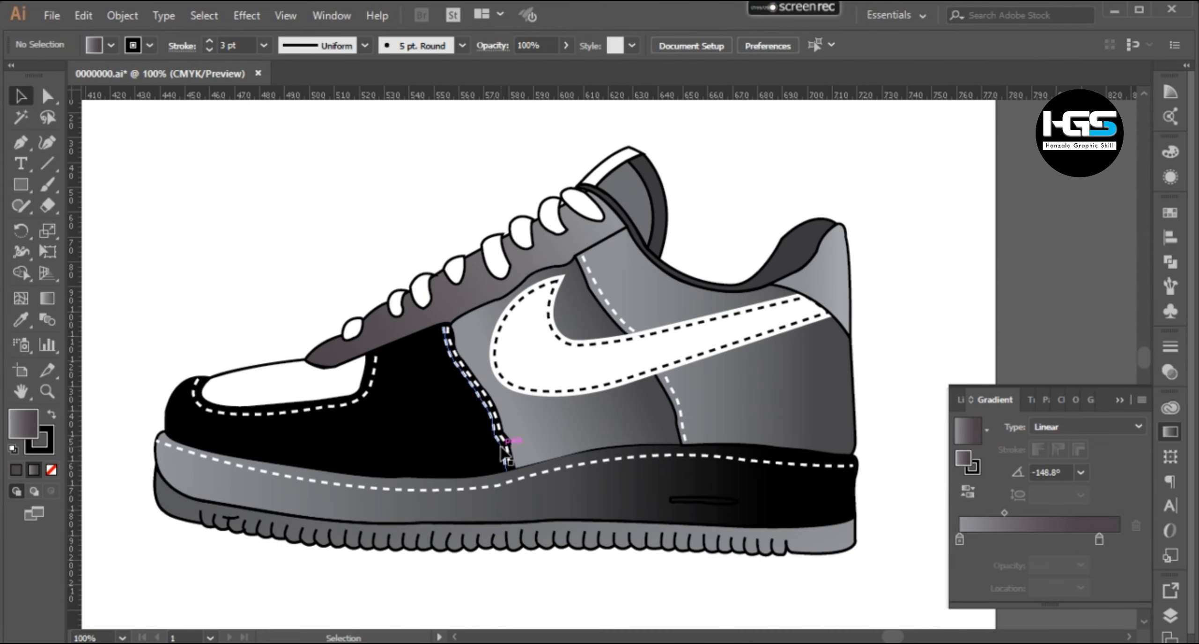
Copy the rear seam's dashed stitching to form a double row, and place another copy on the seam's front side
scroll(328, 552, down, 1)
scroll(571, 454, up, 1)
drag(565, 448, 570, 442)
click(787, 492)
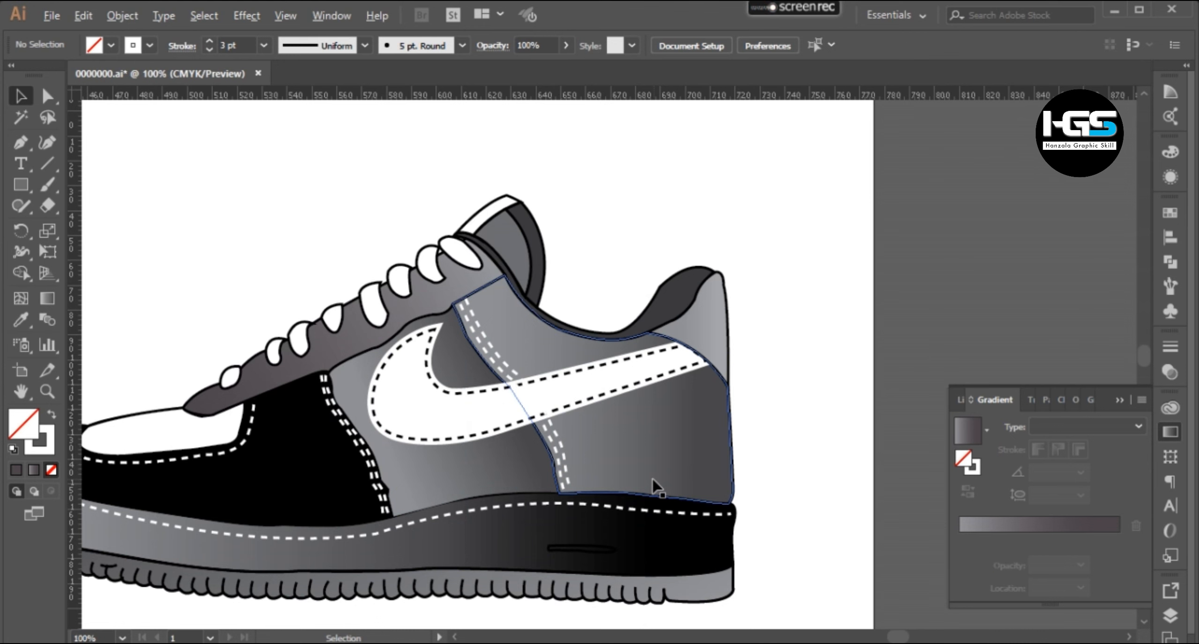
drag(503, 376, 482, 380)
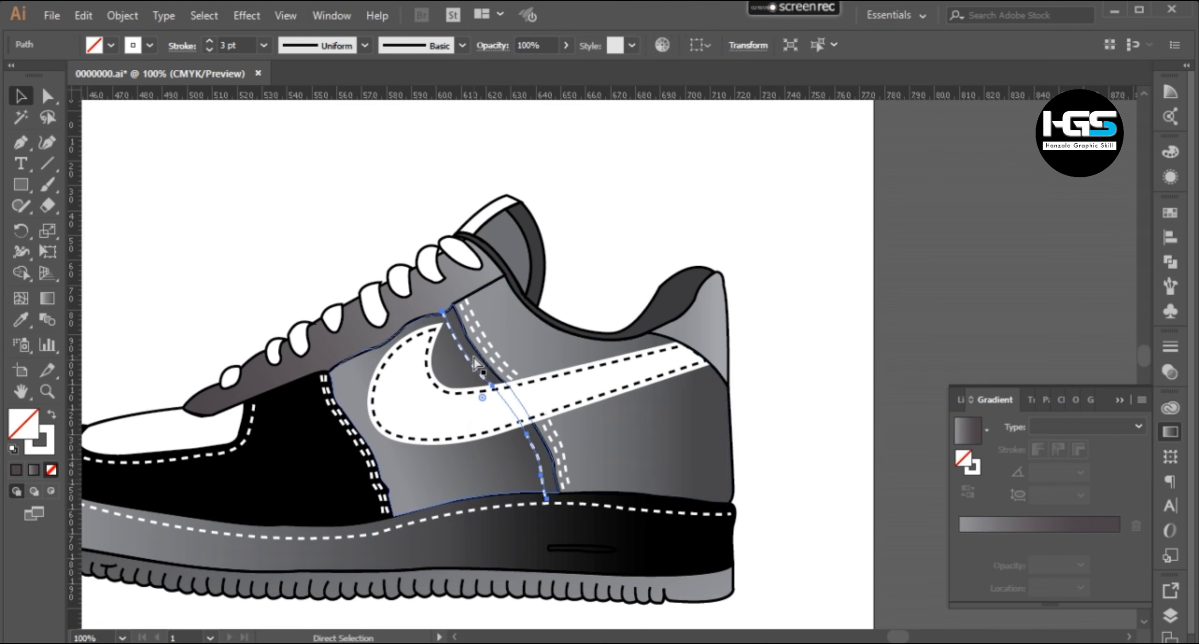
Send the midsole back one level in the stacking order, beneath its own dashed stitching
key(a)
click(546, 520)
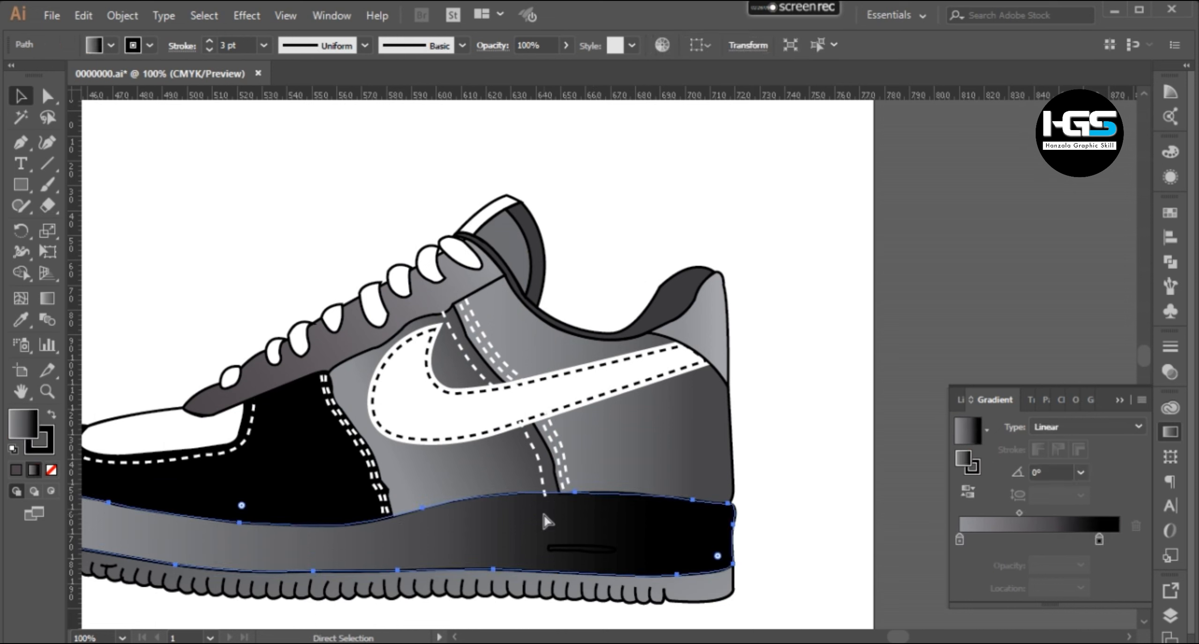
key(ctrl+[)
click(791, 522)
Copy the midsole's thin slot shape to the heel end and give the copy a white fill without a stroke
click(604, 550)
click(41, 440)
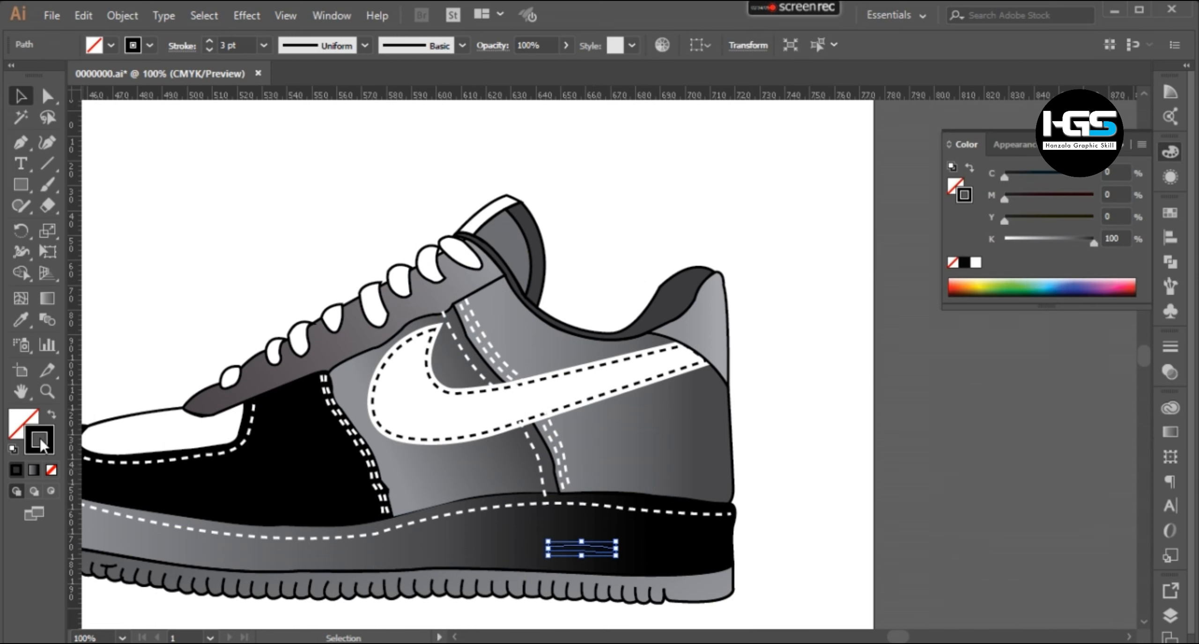
drag(581, 549, 702, 551)
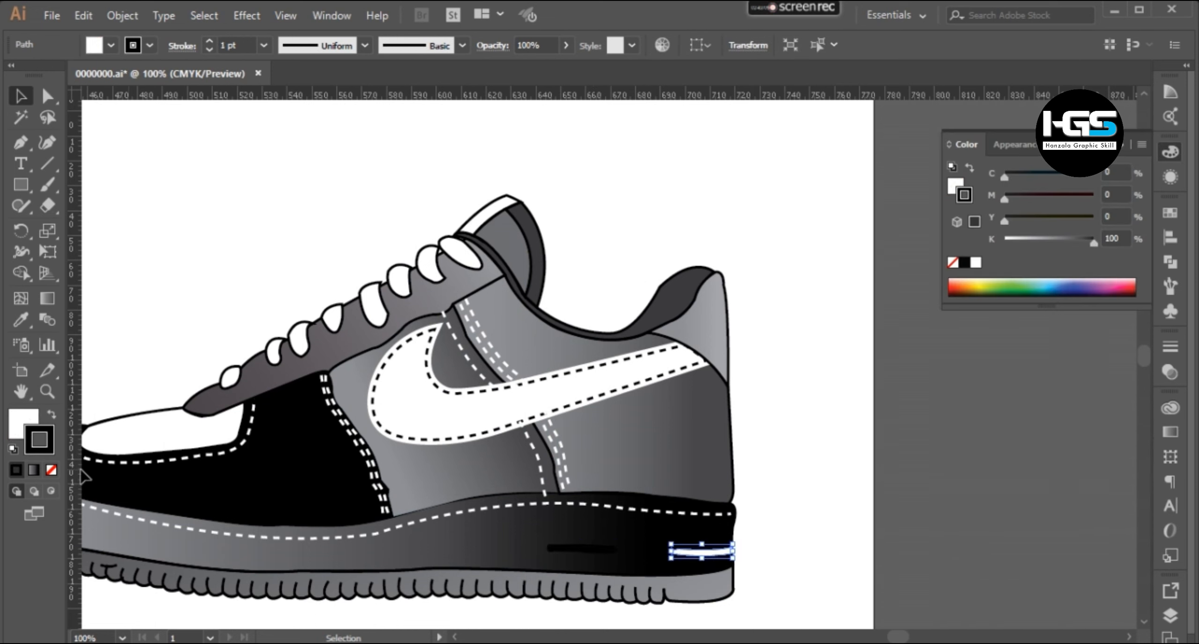
click(51, 471)
Apply the heel mark's white, strokeless style to the original slot shape on the midsole with the Eyedropper
click(582, 550)
key(i)
click(701, 553)
key(v)
click(817, 508)
scroll(824, 507, down, 2)
scroll(705, 513, up, 1)
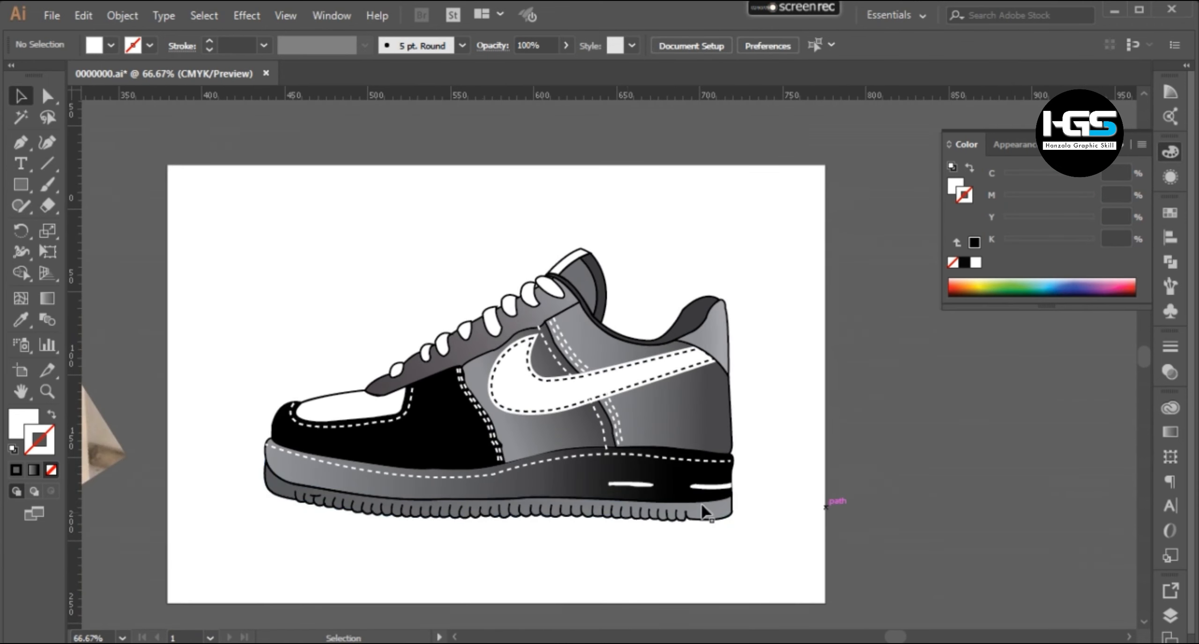
Add the text AIR on the blank artboard area behind the heel
scroll(705, 513, up, 3)
scroll(508, 486, down, 3)
key(t)
click(906, 504)
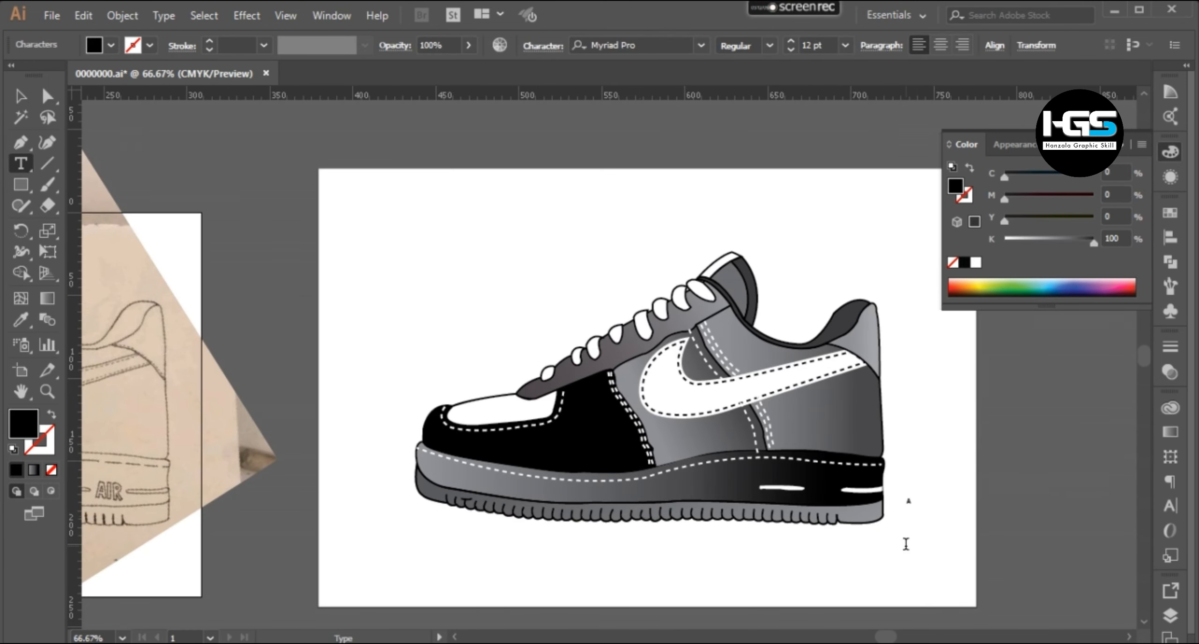
scroll(898, 534, up, 3)
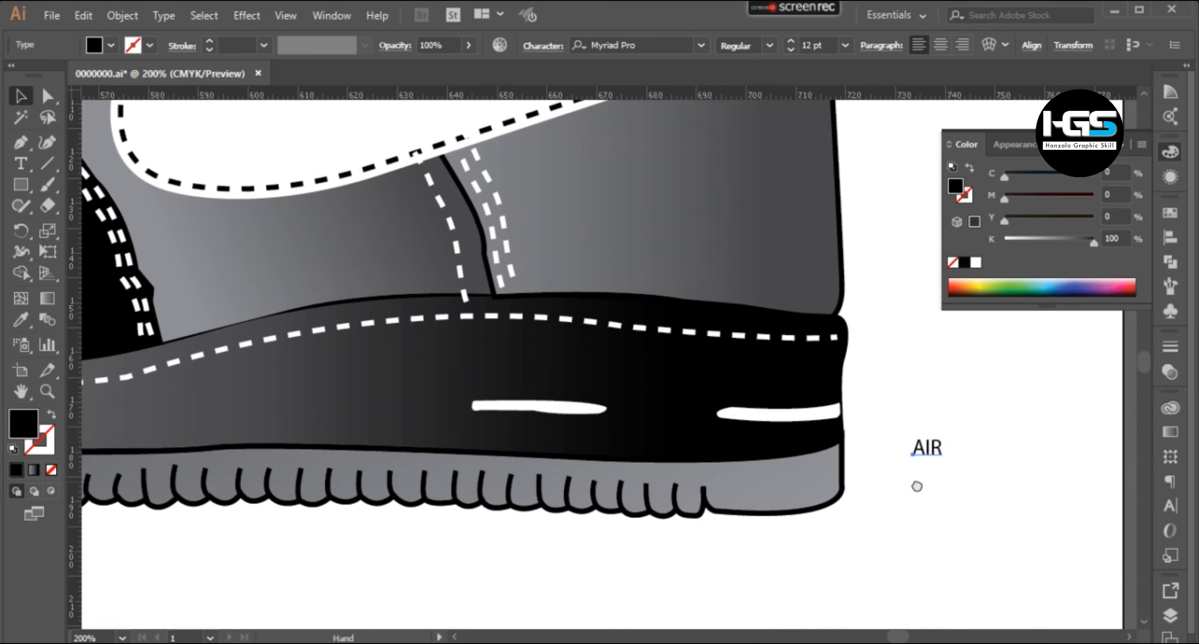
drag(916, 487, 795, 514)
Set the AIR text in Myriad Pro Bold
key(ctrl+t)
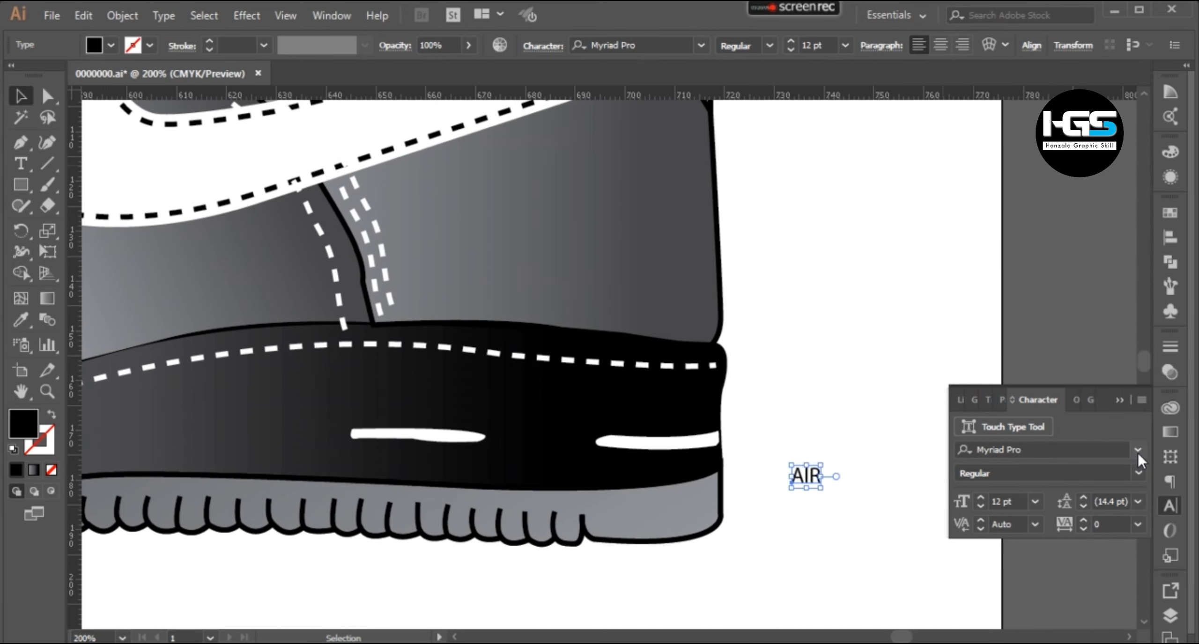
click(1138, 450)
click(1138, 473)
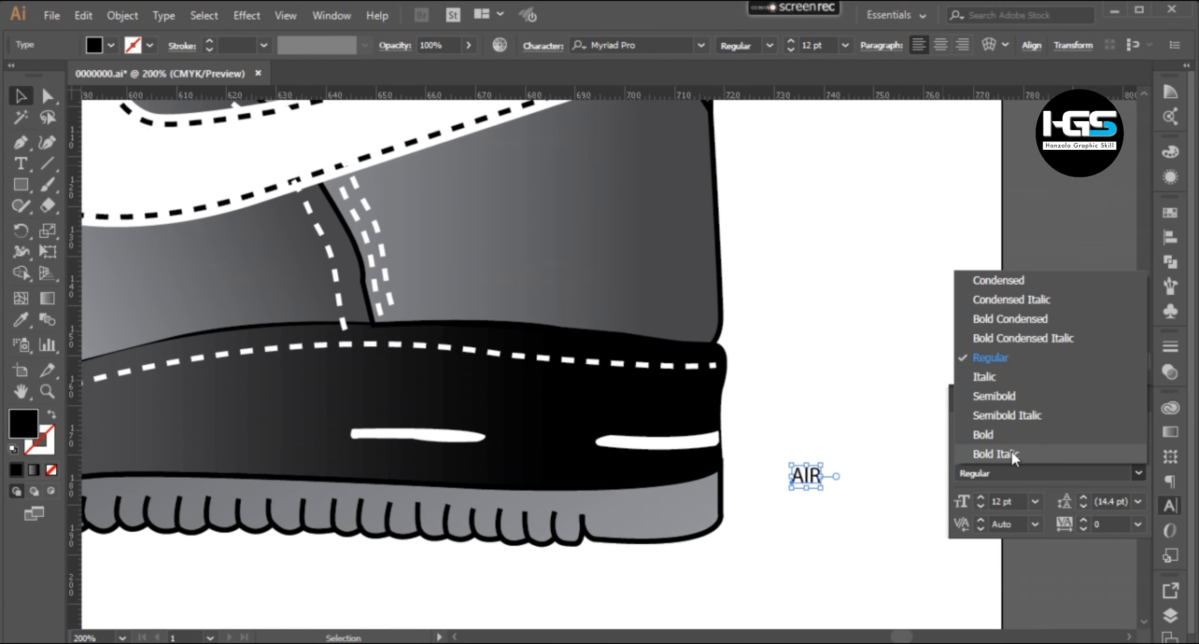
click(993, 454)
click(1139, 473)
click(988, 436)
Enlarge the AIR text and place it between the two white marks on the midsole
drag(822, 488, 849, 506)
mouse_move(822, 490)
mouse_down()
mouse_move(541, 457)
mouse_move(552, 448)
mouse_up()
drag(583, 464, 588, 468)
Give the AIR text a white fill with no stroke and deselect it
key(d)
click(48, 446)
click(51, 471)
click(793, 519)
scroll(793, 519, down, 3)
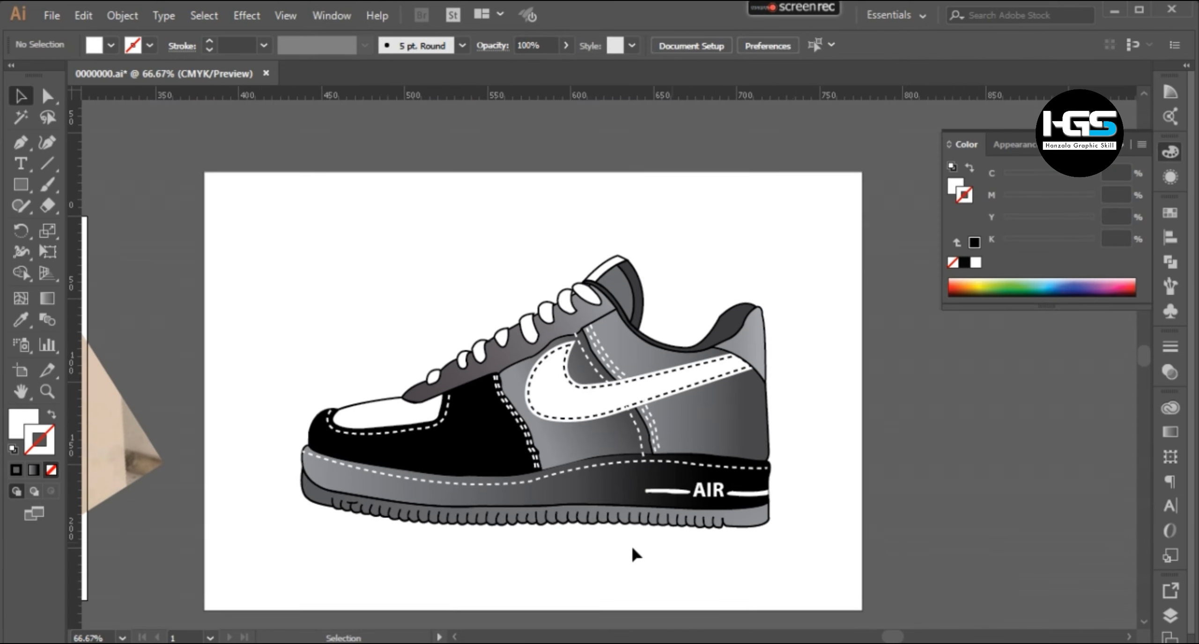
Redraw the outsole's linear fill gradient from toe to heel at -1.8°
drag(634, 555, 675, 557)
click(772, 525)
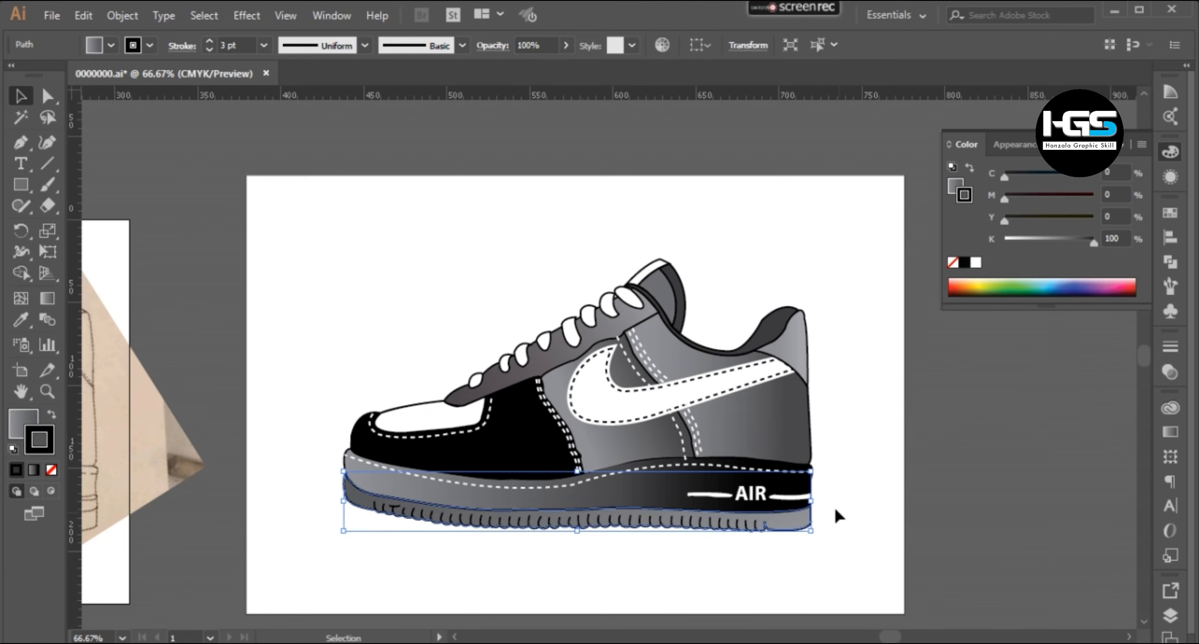
key(g)
key(v)
click(323, 513)
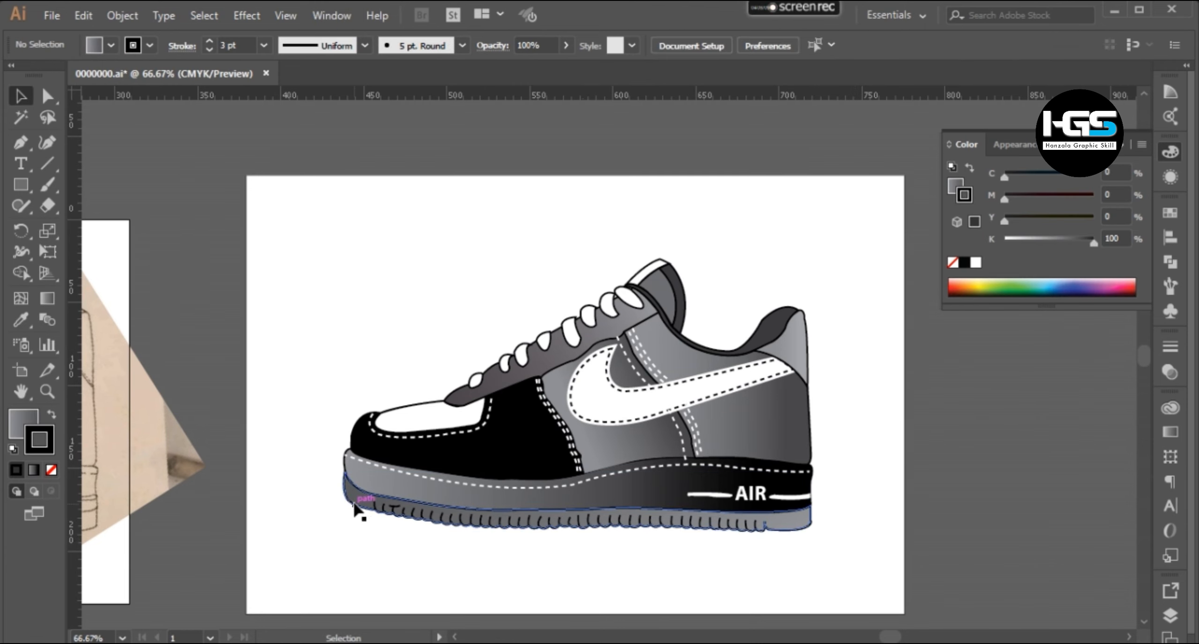
click(357, 507)
click(351, 499)
key(g)
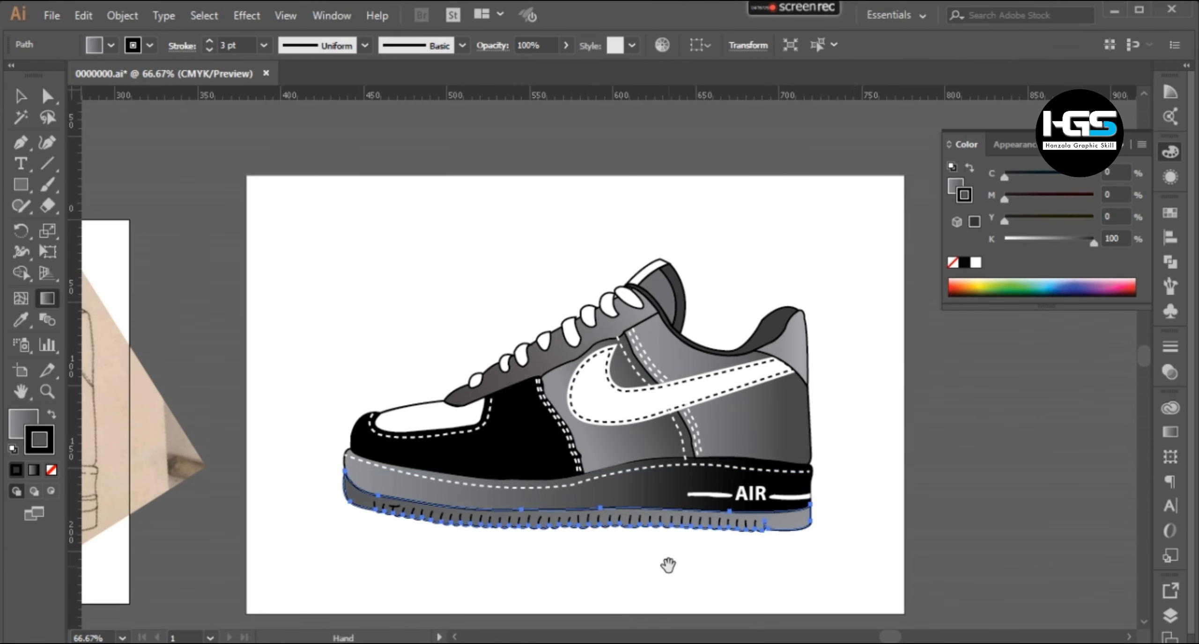
drag(669, 566, 642, 511)
click(1170, 432)
click(964, 460)
click(1080, 473)
click(1100, 181)
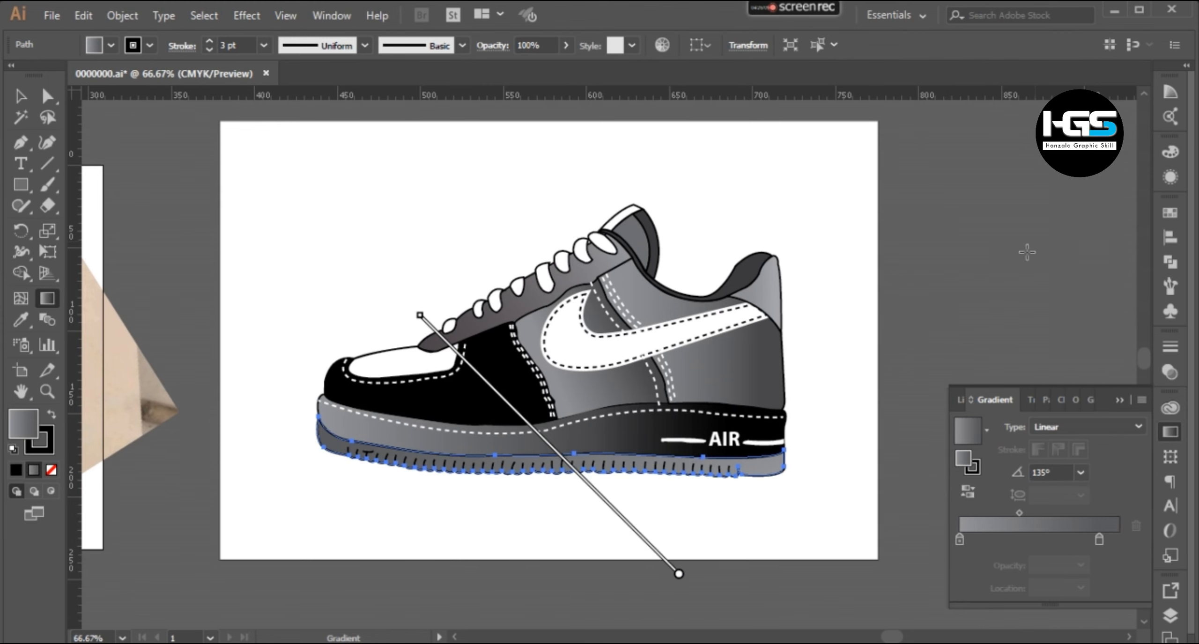
click(1081, 472)
click(1110, 362)
drag(349, 444, 833, 459)
Try redrawing the outsole's gradient vertically at 91.9°, and undo the attempt
scroll(564, 510, up, 1)
drag(564, 509, 519, 164)
drag(512, 357, 518, 380)
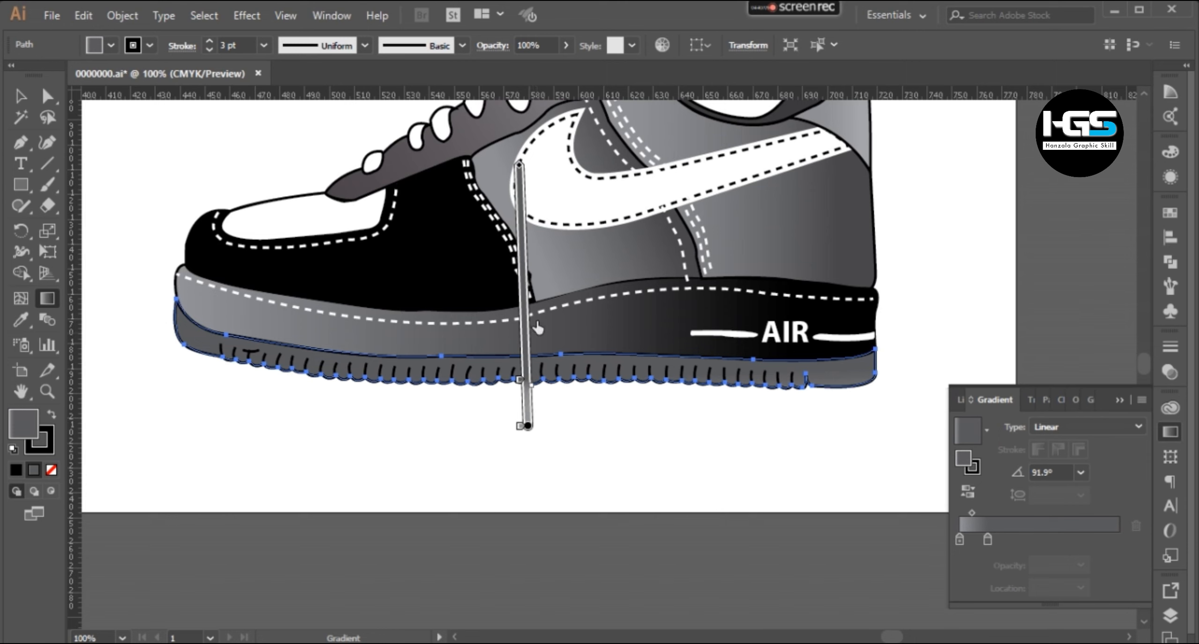
drag(447, 451, 447, 453)
key(ctrl+z)
key(ctrl+z)
key(ctrl+z)
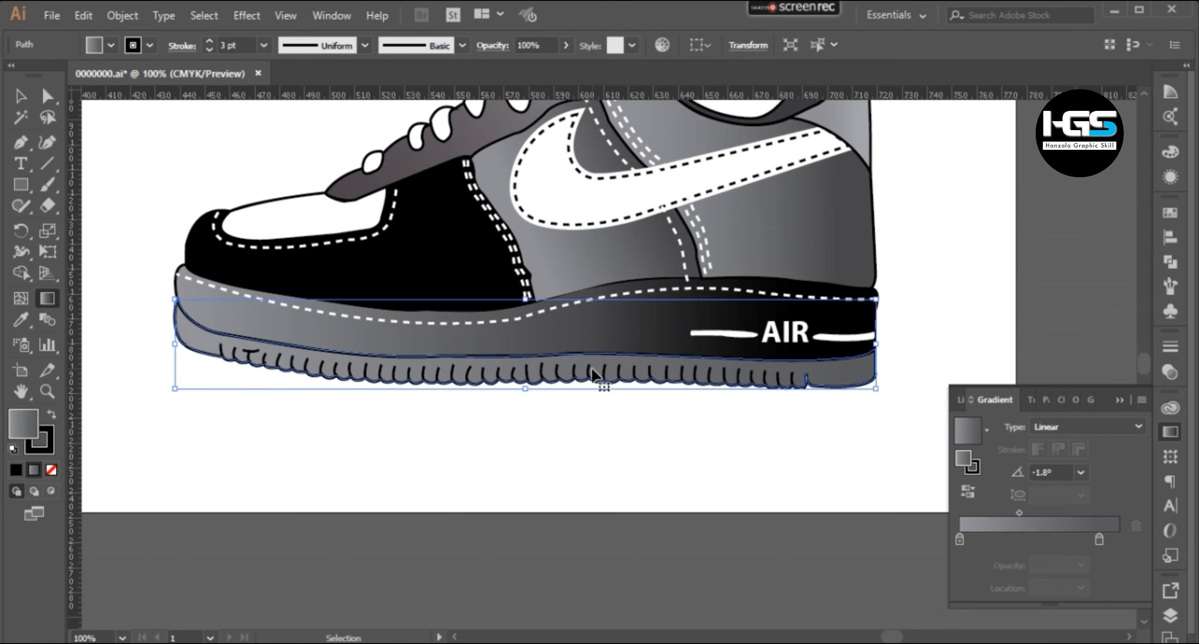
Move the midpoint of the outsole's gradient to 33.84% and deselect the outsole
key(v)
key(ctrl+minus)
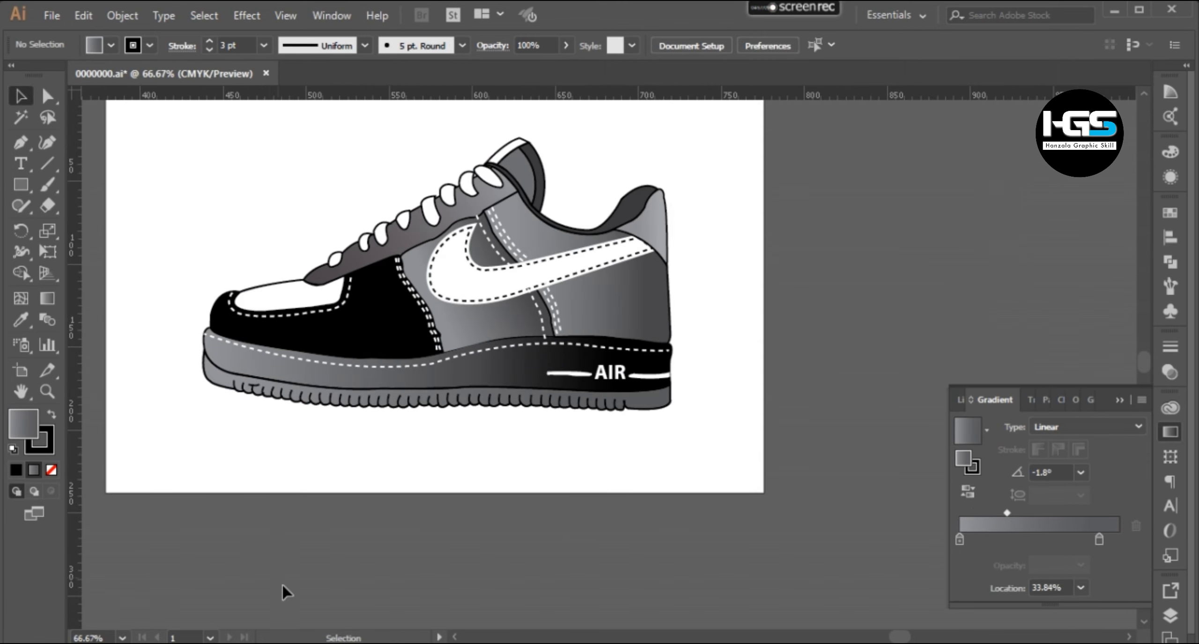
click(291, 596)
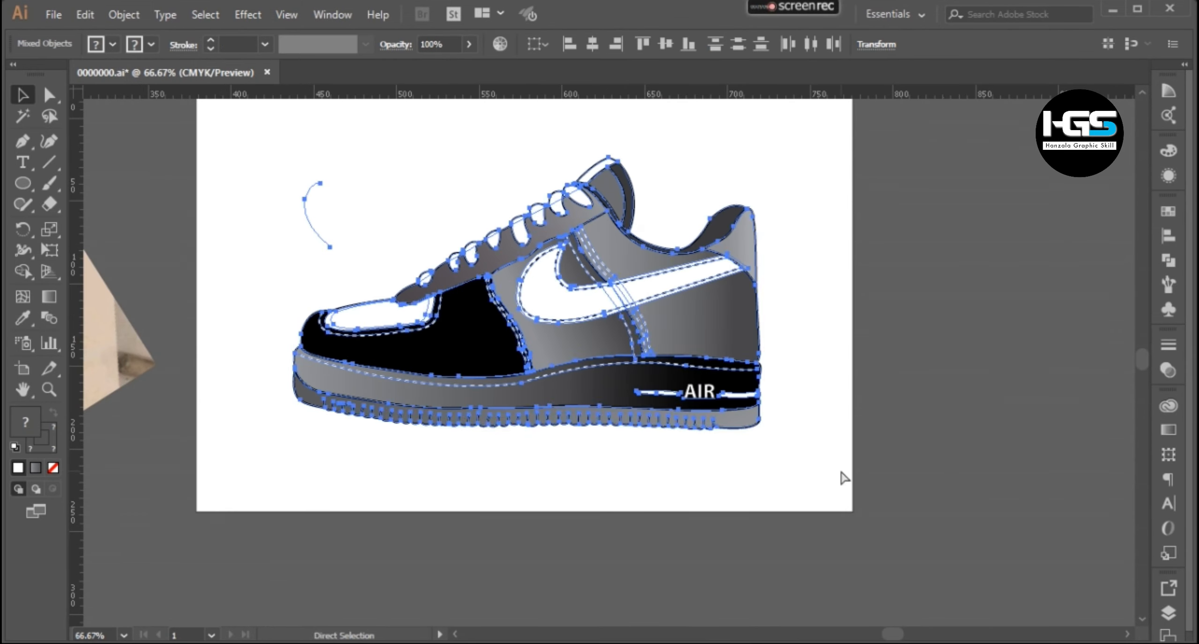
Delete the stray curved path above the toe and group all of the shoe's artwork
click(840, 476)
click(309, 206)
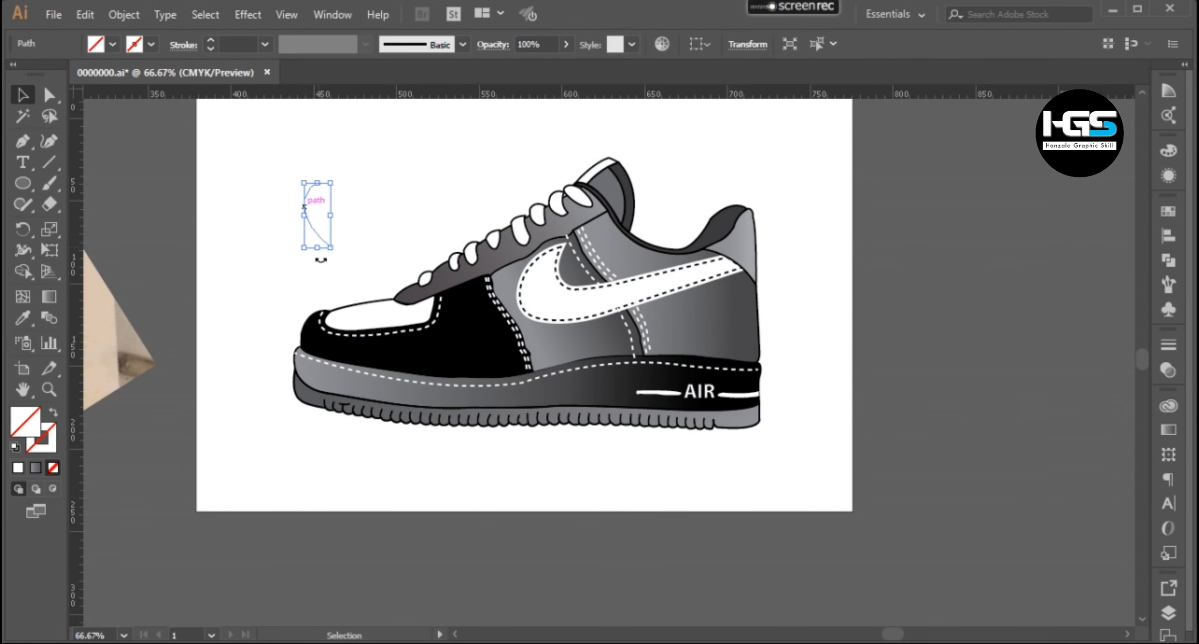
key(Delete)
drag(223, 124, 816, 465)
key(ctrl+g)
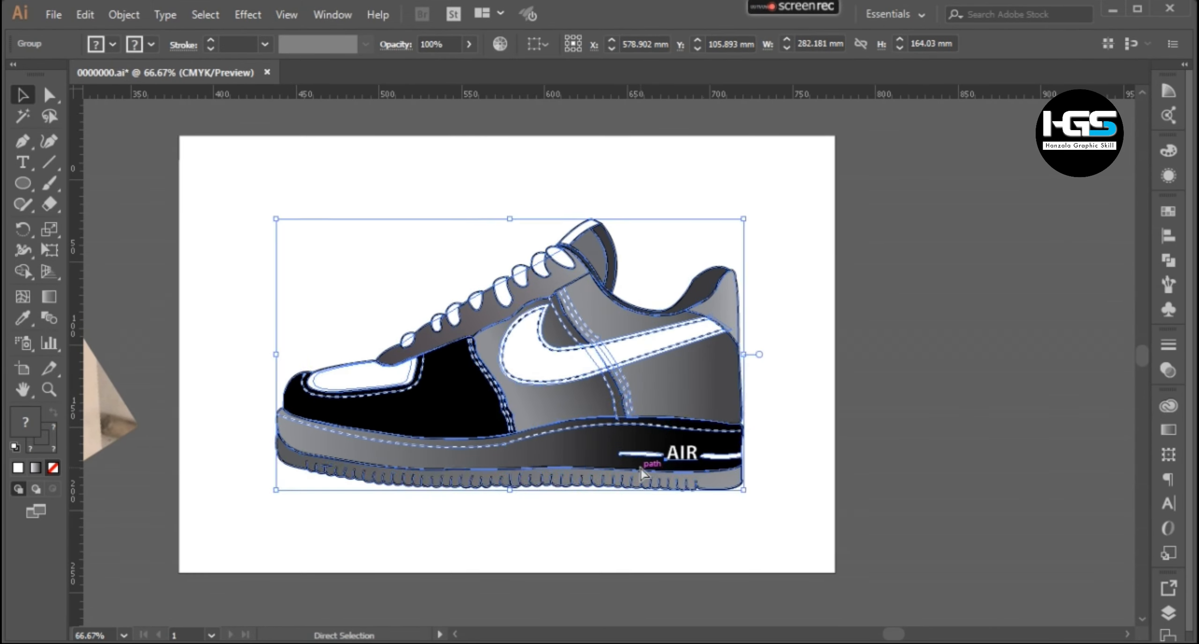
Try arranging a tilted copy of the grouped shoe behind the upright one
drag(749, 476, 757, 396)
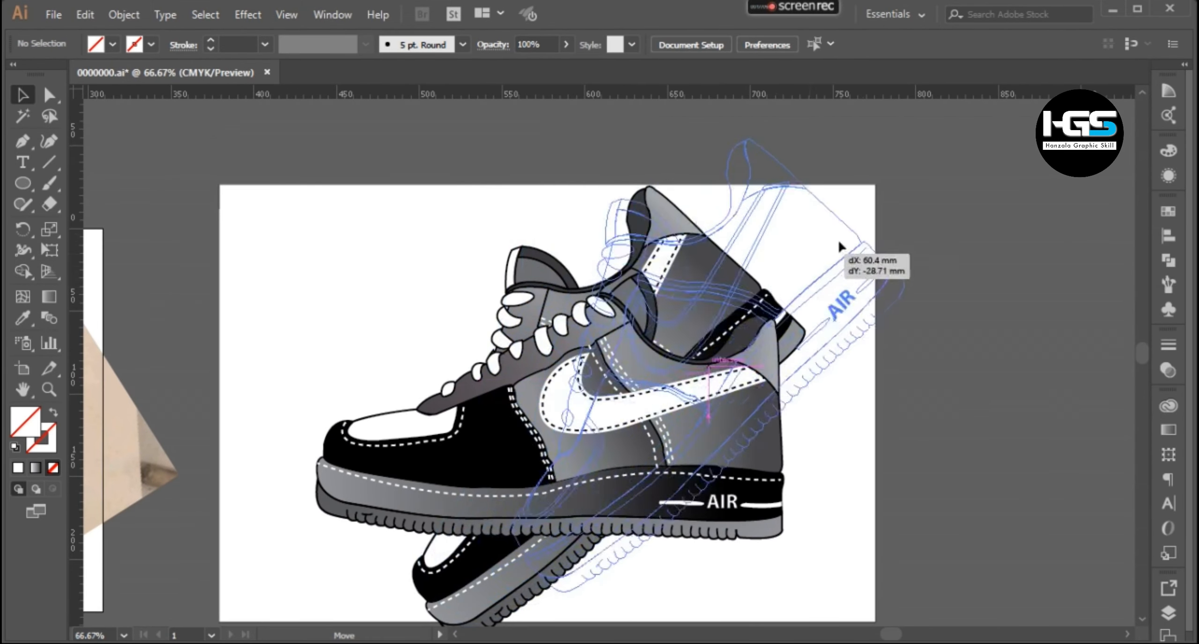
drag(817, 246, 825, 253)
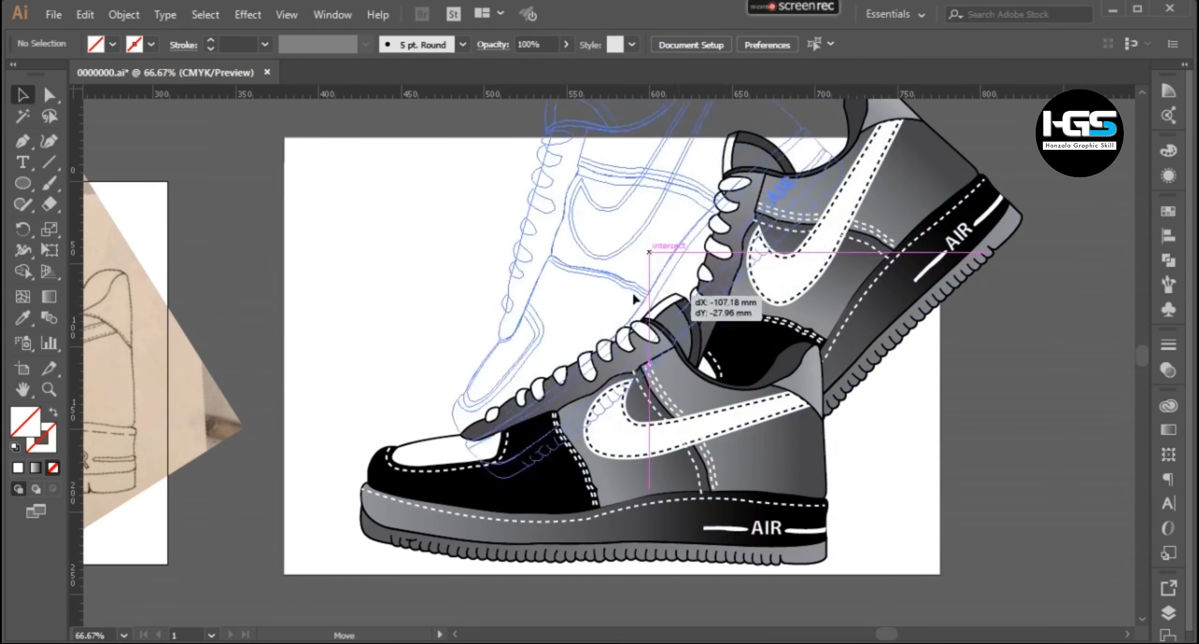
drag(621, 268, 655, 263)
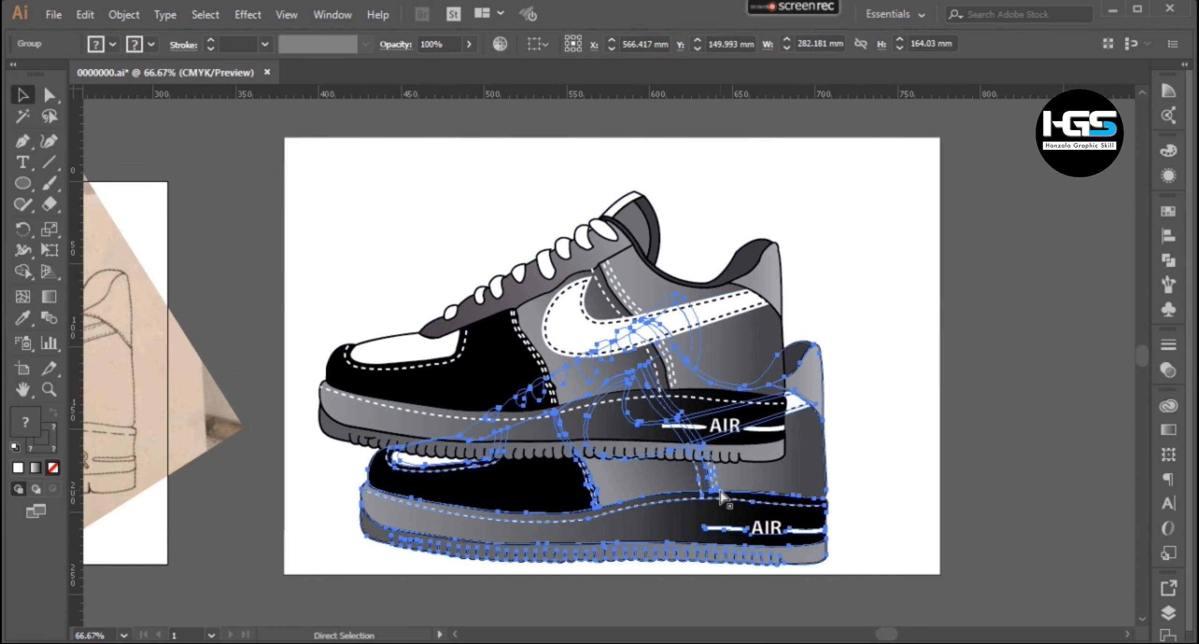
click(494, 211)
click(776, 461)
click(752, 331)
drag(791, 470, 829, 358)
click(1009, 474)
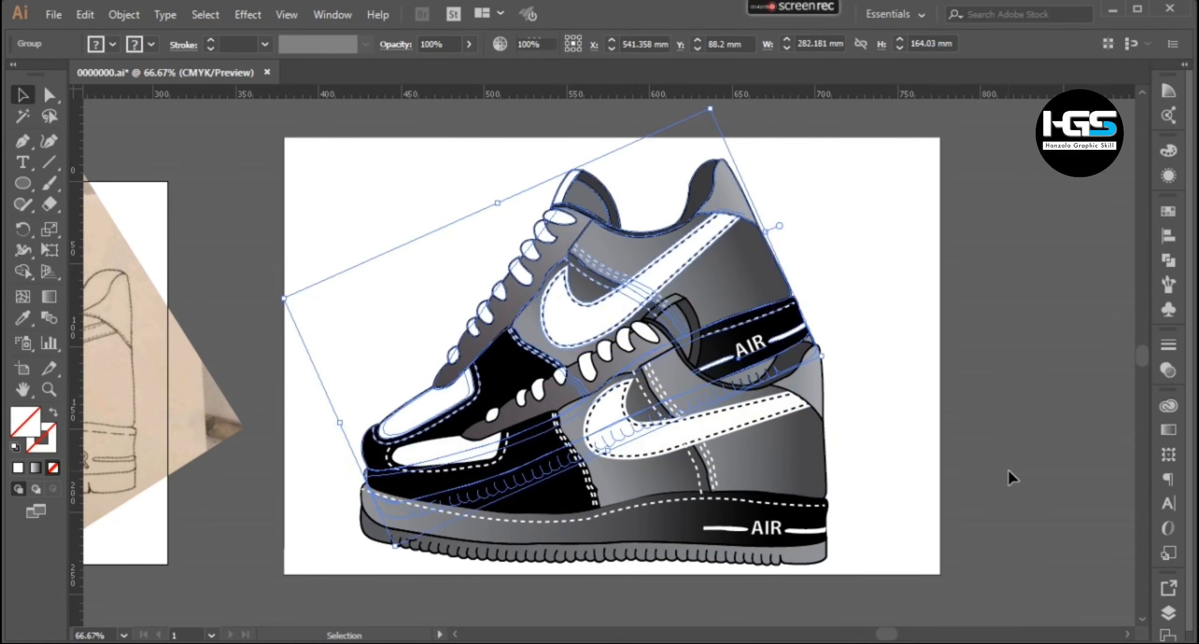
Try tilting the shoe steeply, placing an overlapping copy beside it, and selecting both shoes
drag(677, 307, 862, 318)
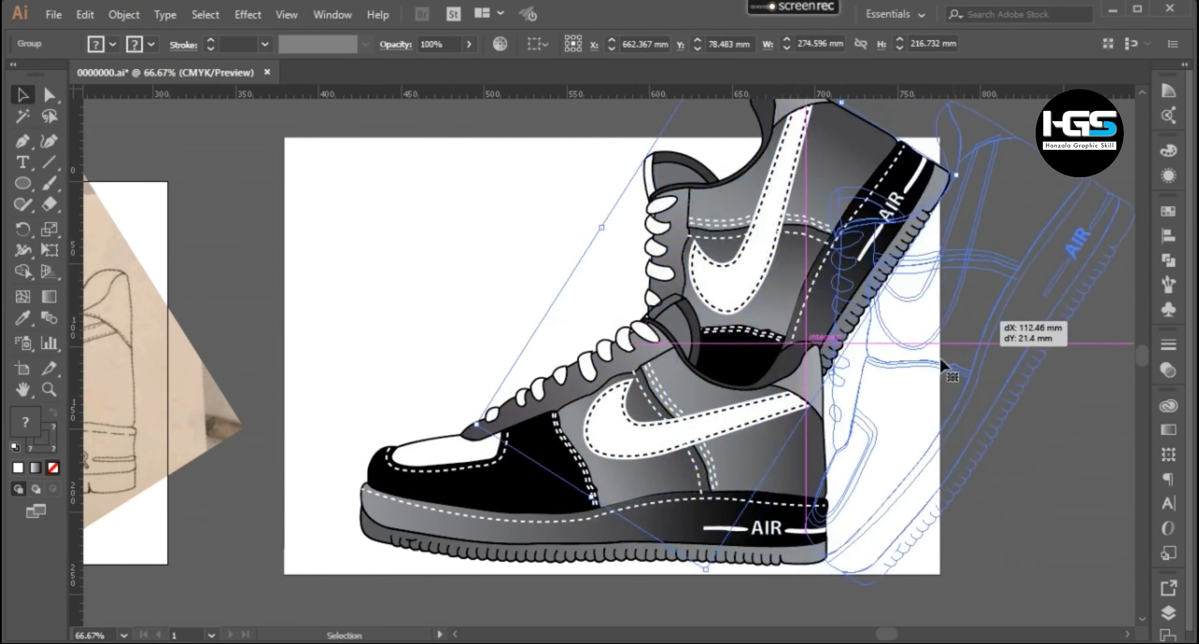
drag(583, 430, 423, 570)
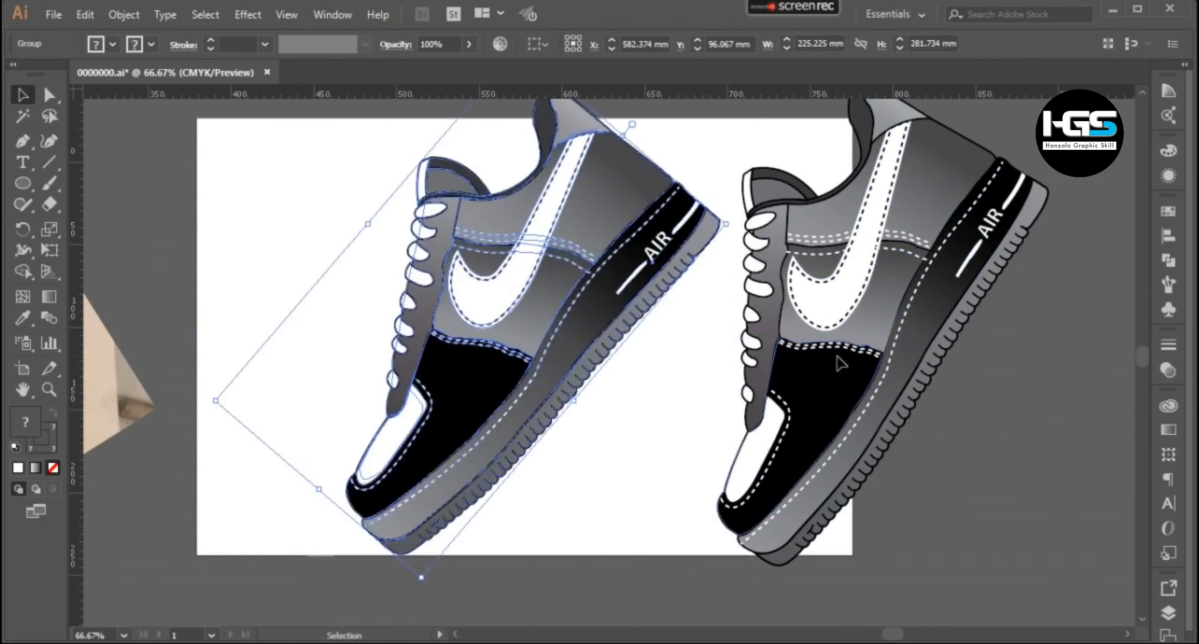
drag(551, 384, 737, 415)
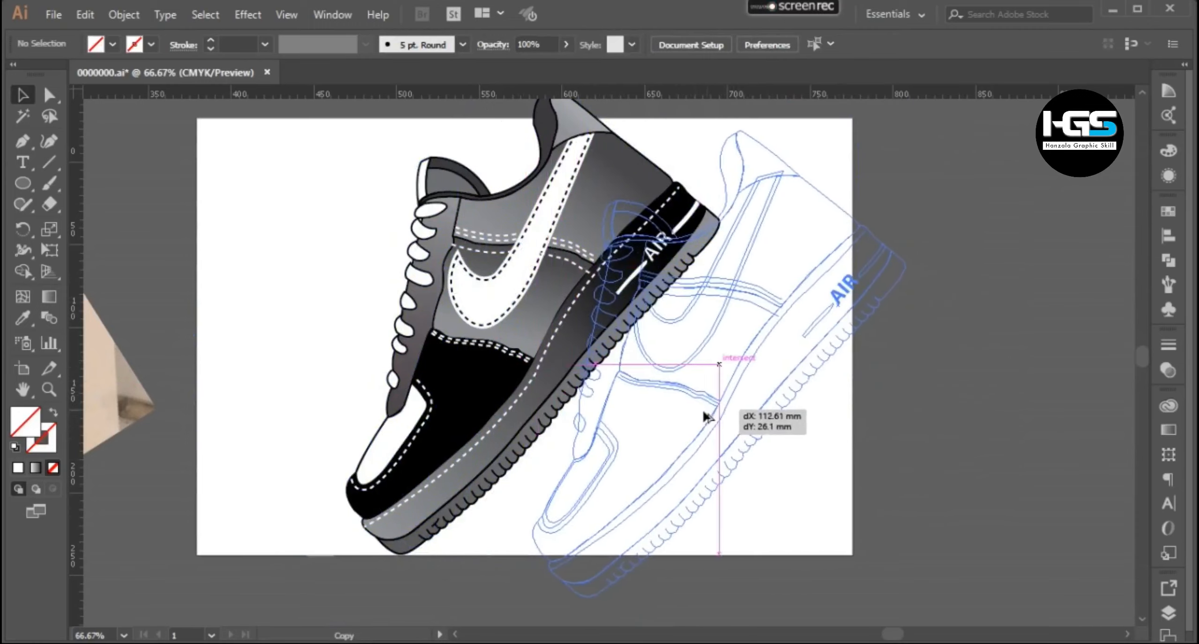
click(861, 460)
click(492, 399)
shift+click(694, 414)
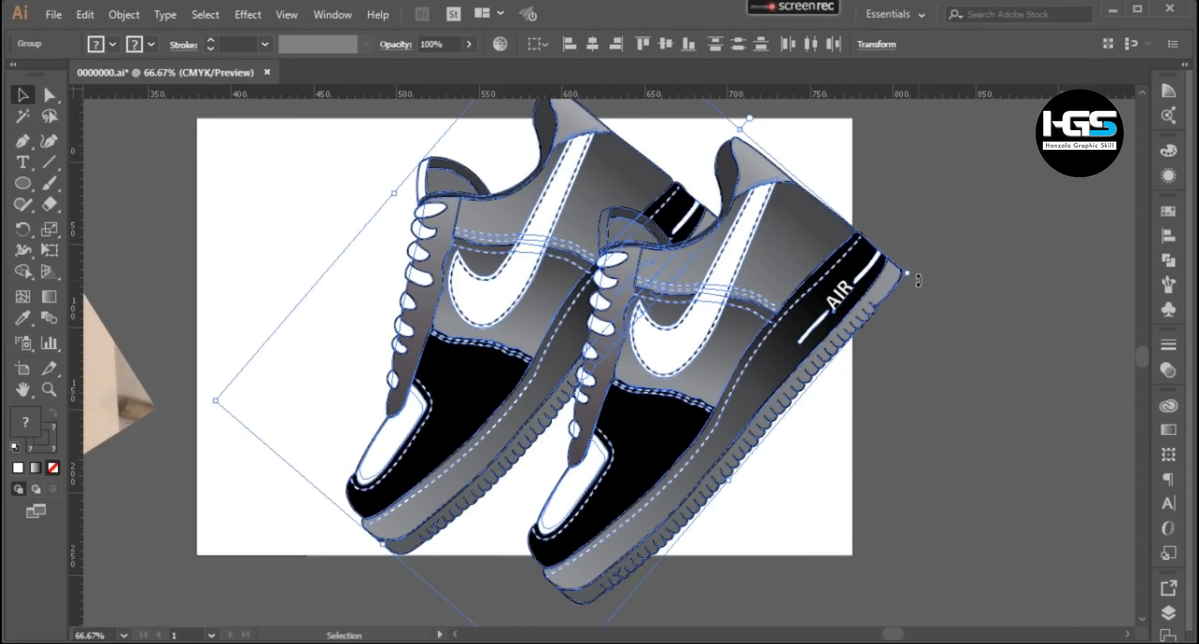
click(916, 327)
Try offsetting a new copy in front of the tilted shoe and rotating the pair to a flatter angle
scroll(848, 358, down, 1)
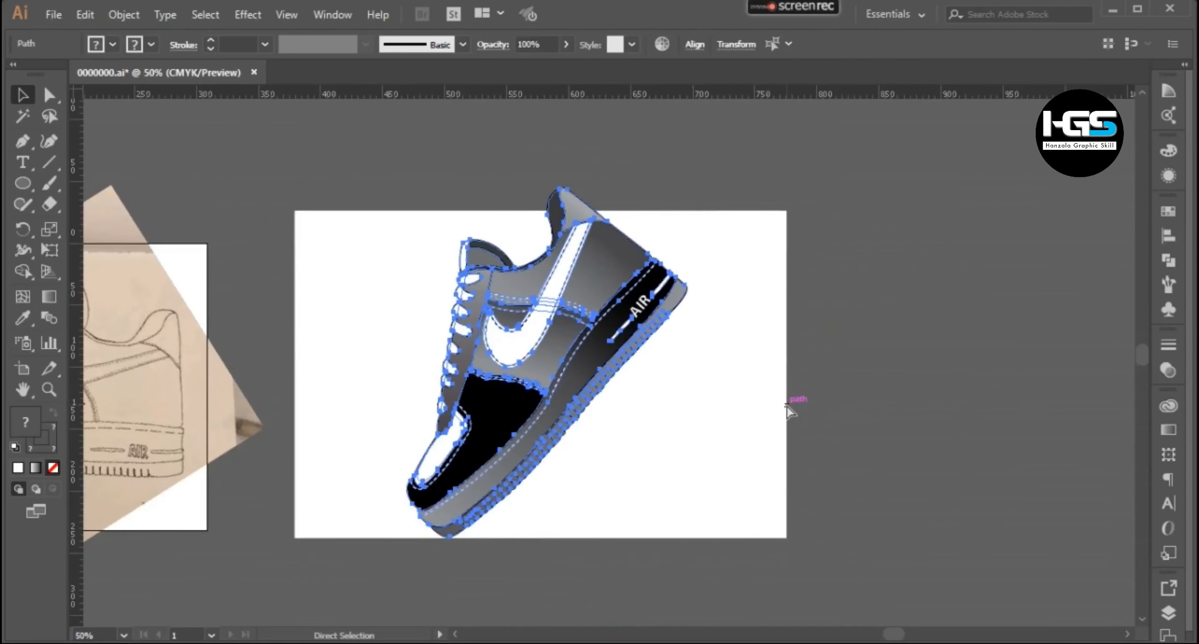
click(690, 300)
drag(536, 398, 621, 421)
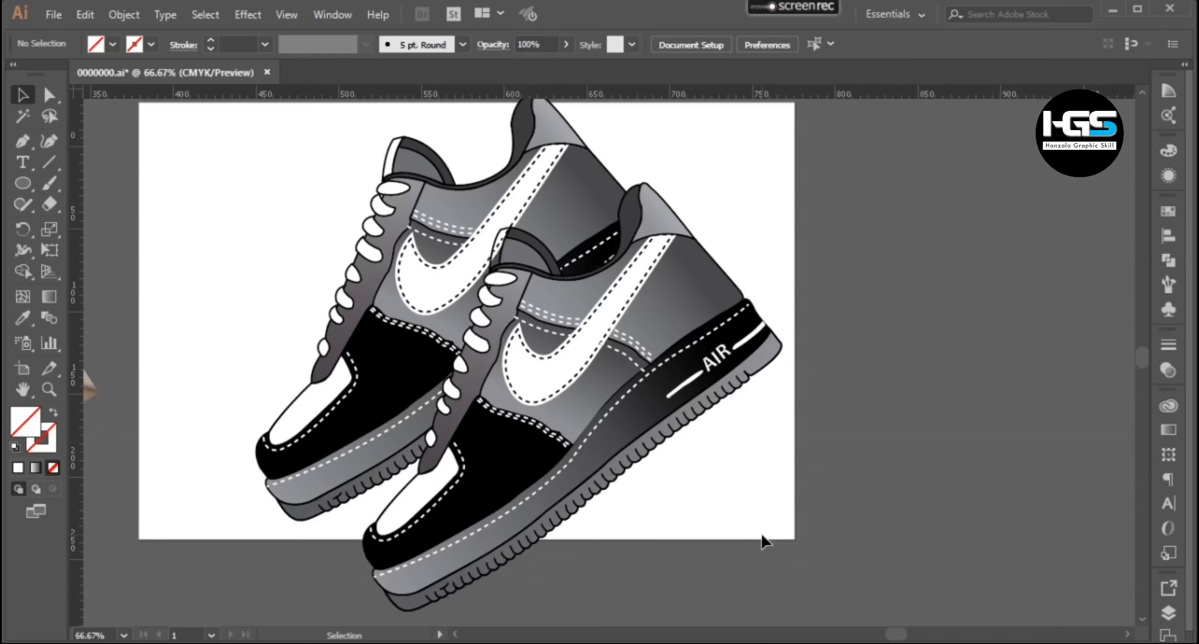
key(a)
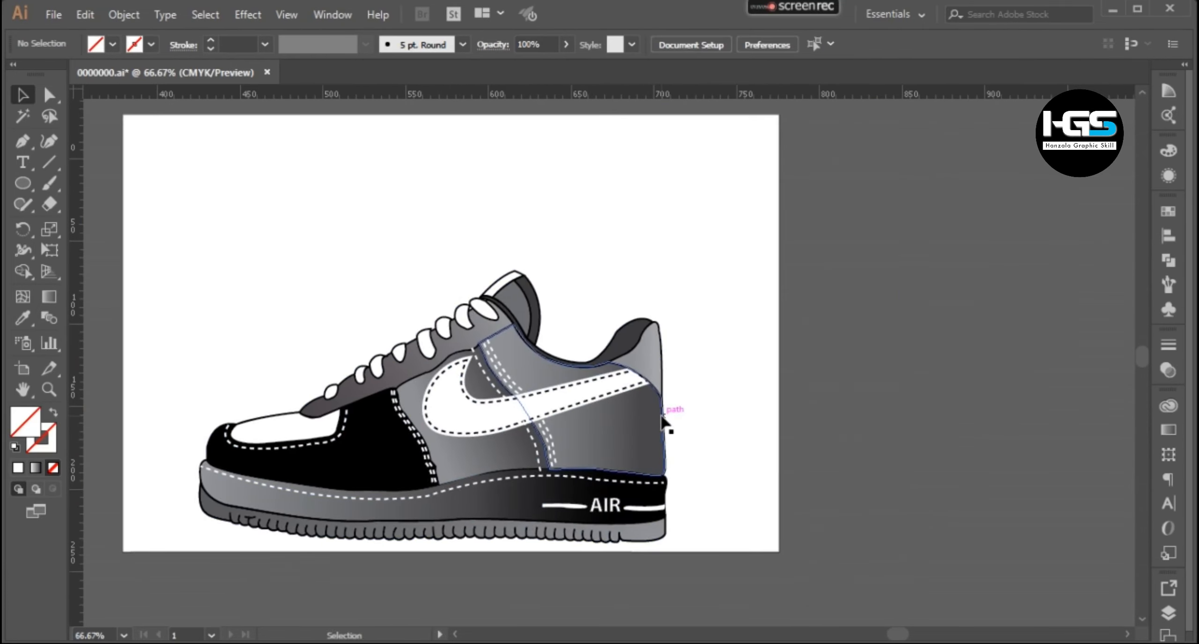
Draw a black ellipse about 313 mm wide and 41 mm high beneath the shoe, send it to the back and lower it slightly
key(l)
mouse_move(172, 447)
mouse_down()
mouse_move(216, 488)
mouse_move(687, 527)
mouse_move(690, 514)
mouse_up()
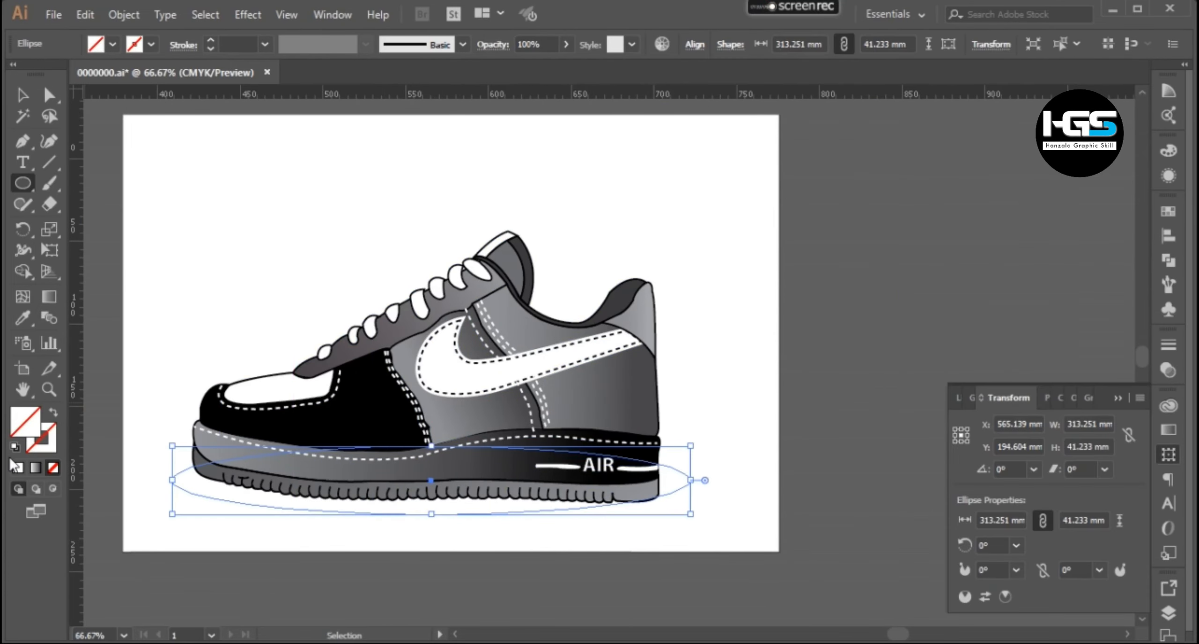
click(15, 447)
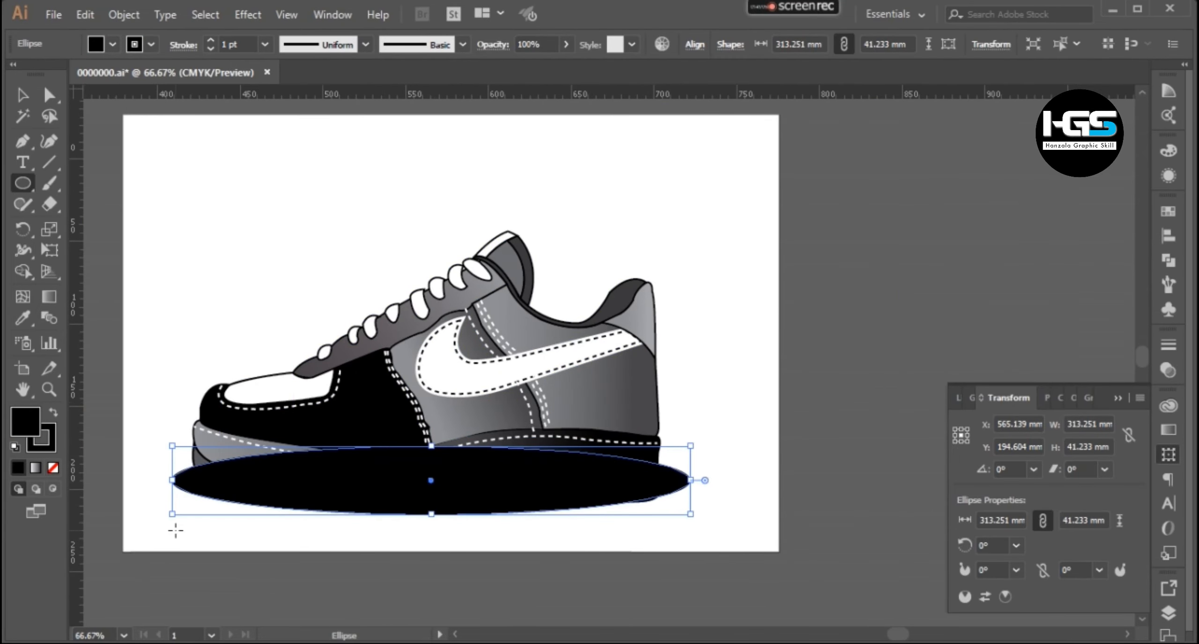
key(ctrl+shift+[)
key(v)
drag(405, 514, 405, 522)
click(337, 537)
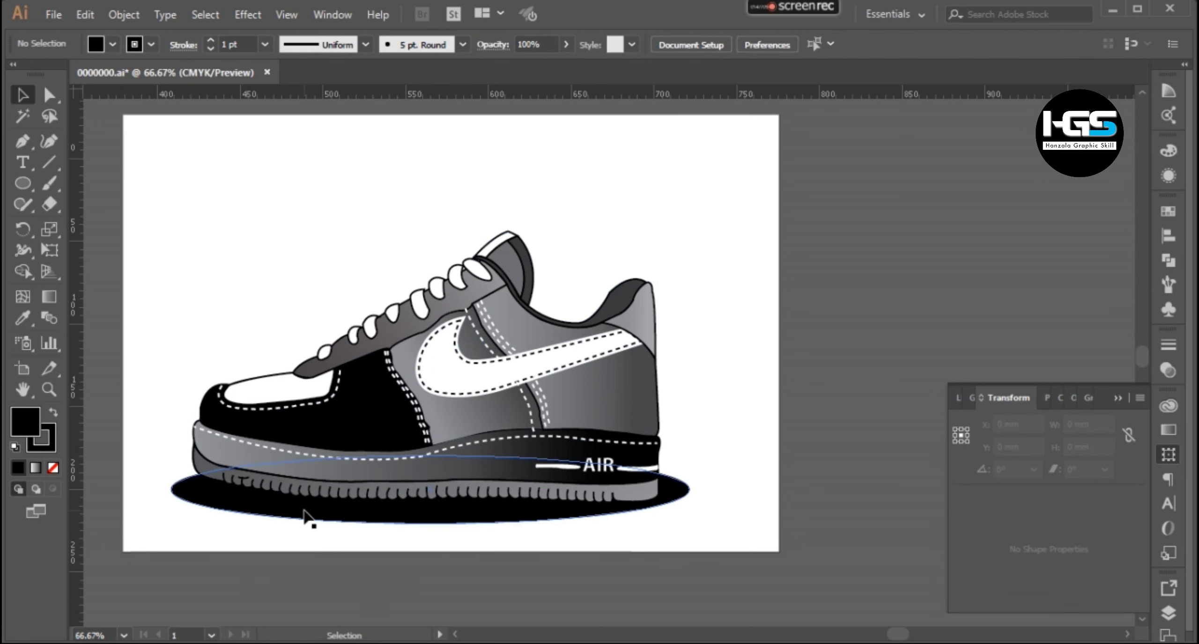
Soften the ellipse into a shadow with a Gaussian Blur of about 60 pixels and set its opacity to 100%
click(304, 513)
click(566, 45)
drag(565, 67, 533, 69)
click(248, 15)
click(526, 377)
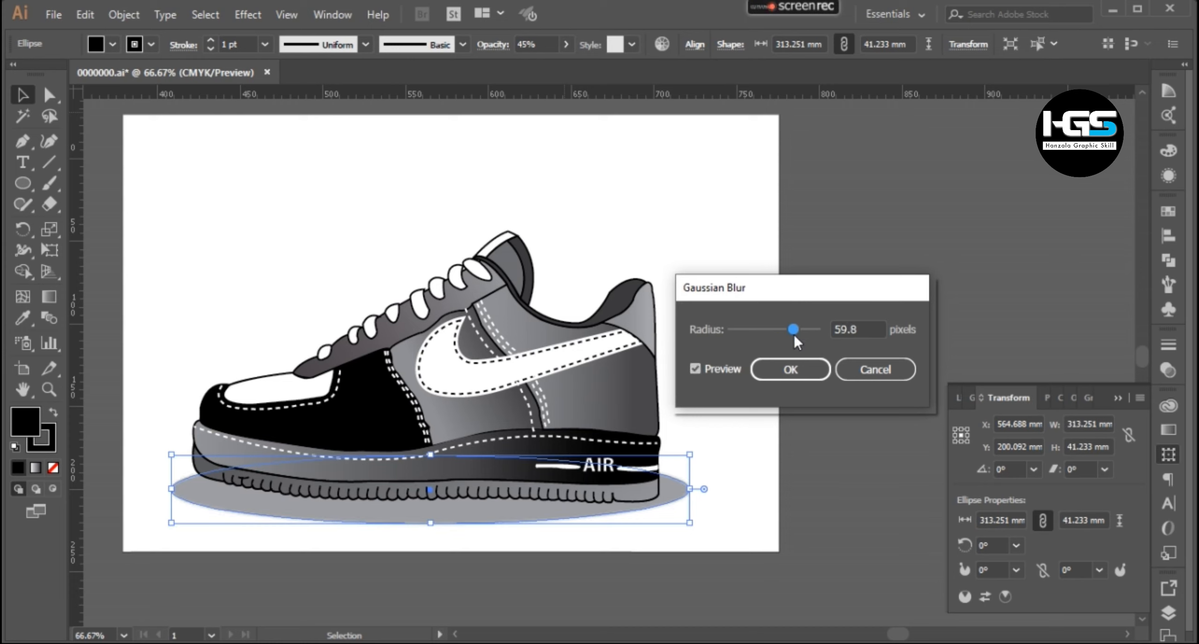
key(Return)
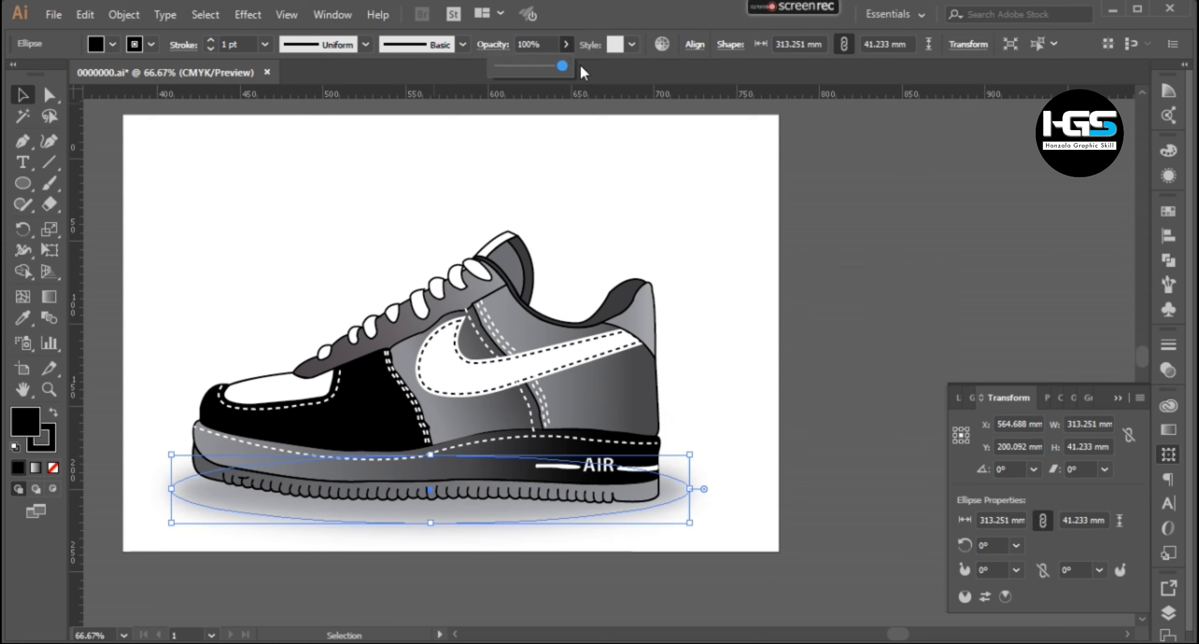
click(375, 546)
Resize the shadow ellipse to about 295 mm wide and 35 mm high, ending at the shoe's heel
click(422, 513)
drag(689, 489, 659, 489)
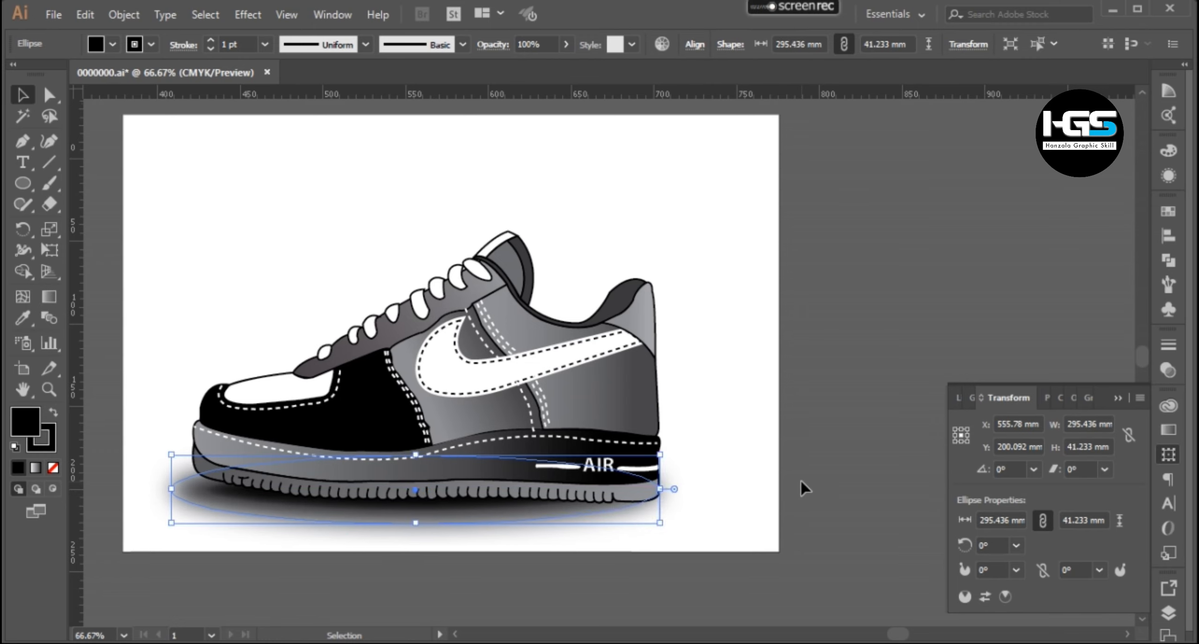
drag(407, 523, 408, 523)
click(406, 583)
drag(405, 583, 502, 589)
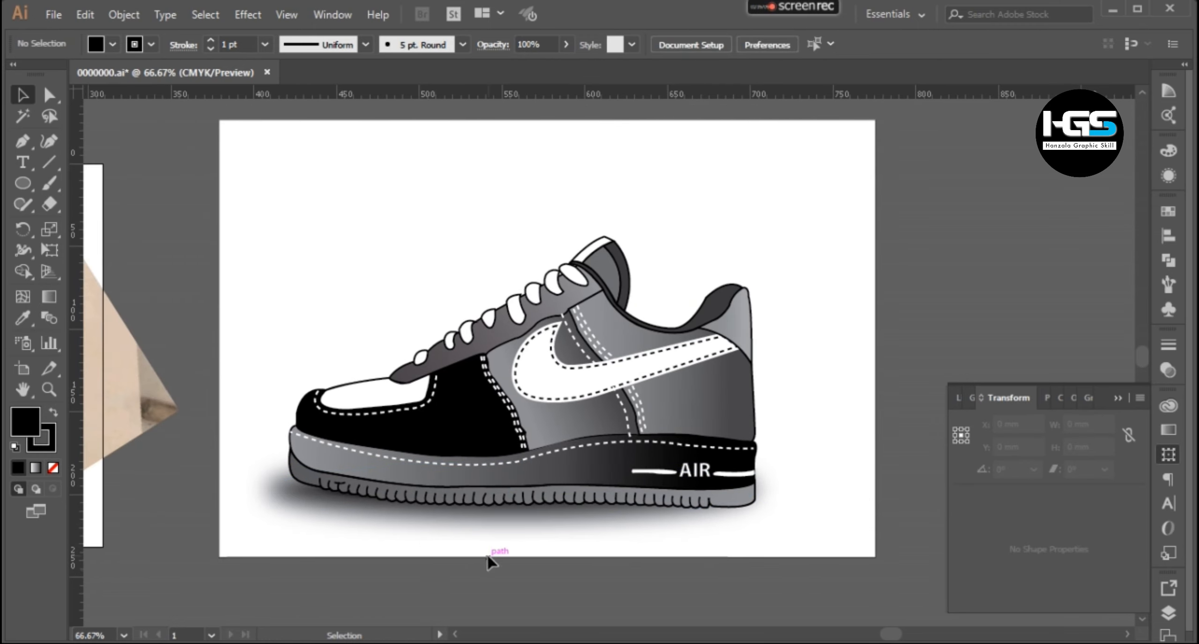
Duplicate the shoe behind the original and rotate the copy to about 47°
click(568, 448)
key(ctrl+c)
key(ctrl+b)
drag(761, 514, 768, 310)
click(833, 444)
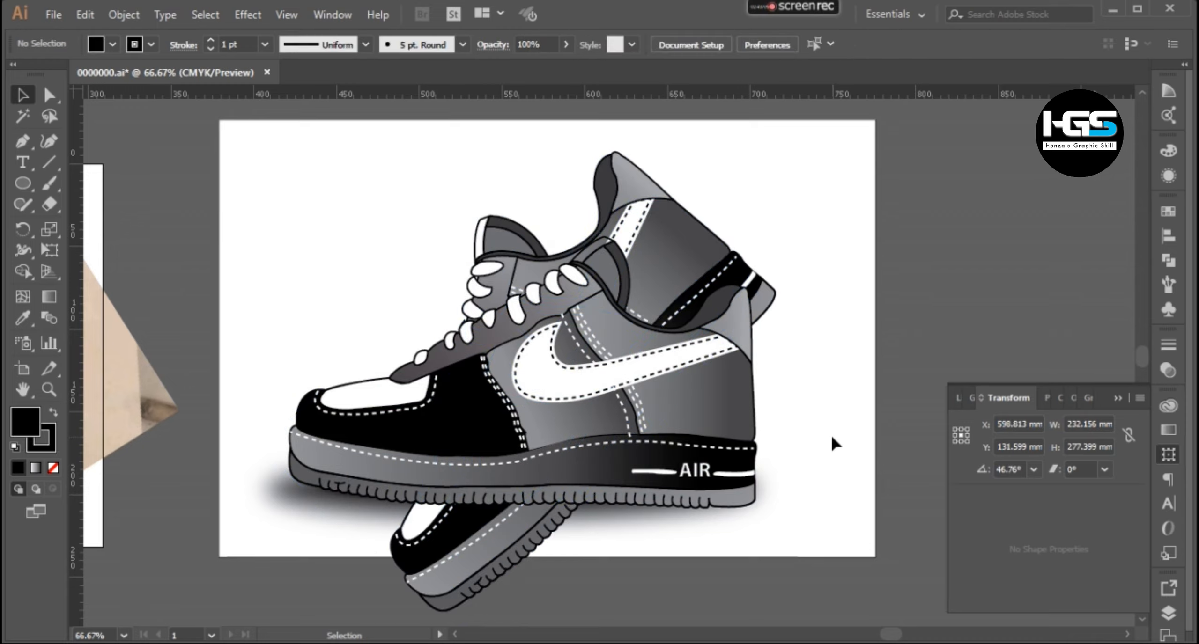
Position the tilted shoe above and behind the upright one so that their toes overlap
drag(679, 281, 640, 152)
click(798, 354)
scroll(798, 354, down, 1)
drag(811, 367, 802, 375)
drag(700, 235, 641, 207)
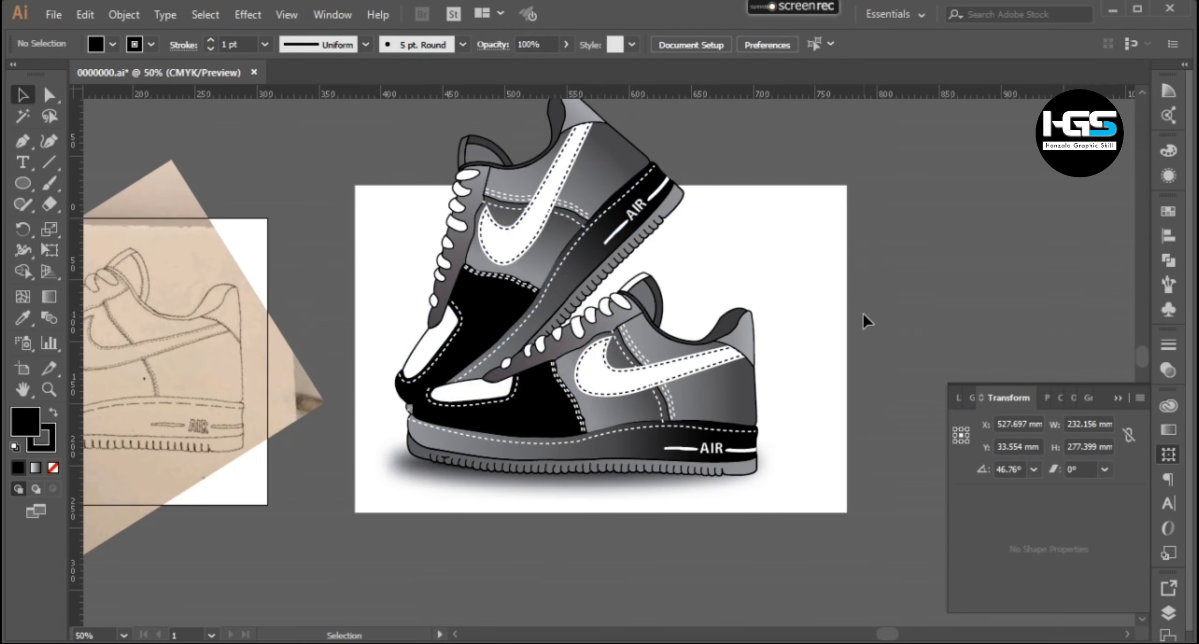
drag(539, 260, 827, 428)
click(827, 428)
drag(791, 359, 550, 312)
click(779, 300)
drag(779, 300, 756, 345)
Unlock all objects and enlarge the white background rectangle to about 586 × 391 mm
key(ctrl+alt+2)
click(849, 304)
click(734, 286)
click(613, 196)
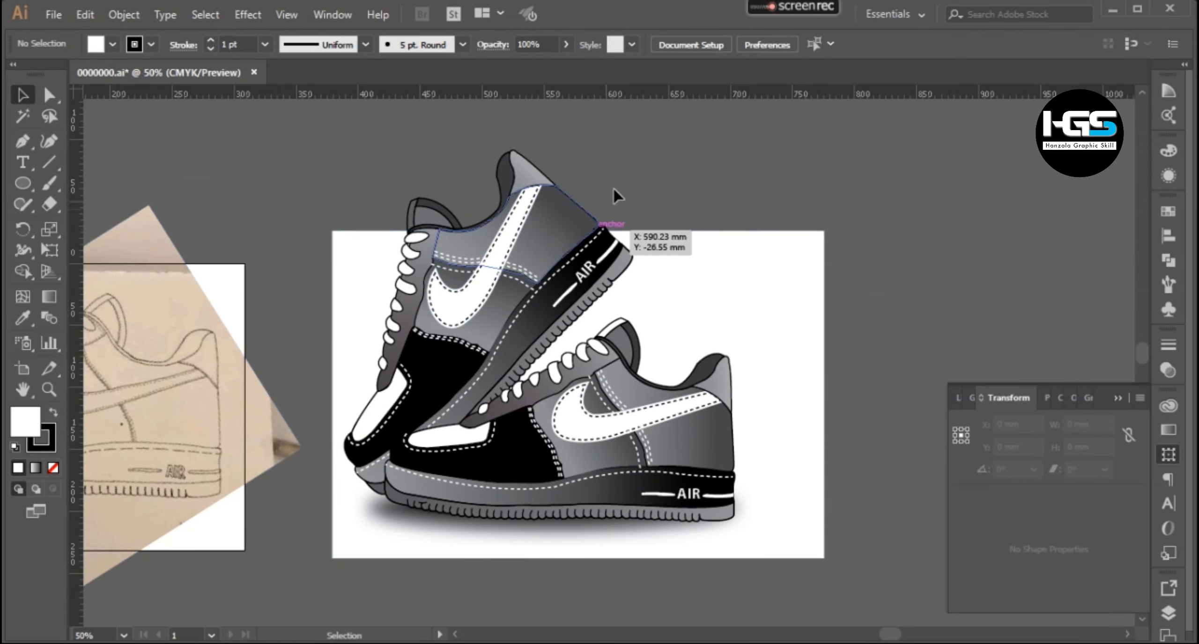
click(645, 242)
drag(578, 230, 579, 152)
drag(724, 361, 684, 300)
Move both shoes and the shadow lower on the enlarged background, and shift the tilted shoe slightly upward
click(492, 398)
shift+click(347, 455)
shift+click(383, 319)
drag(383, 318, 437, 408)
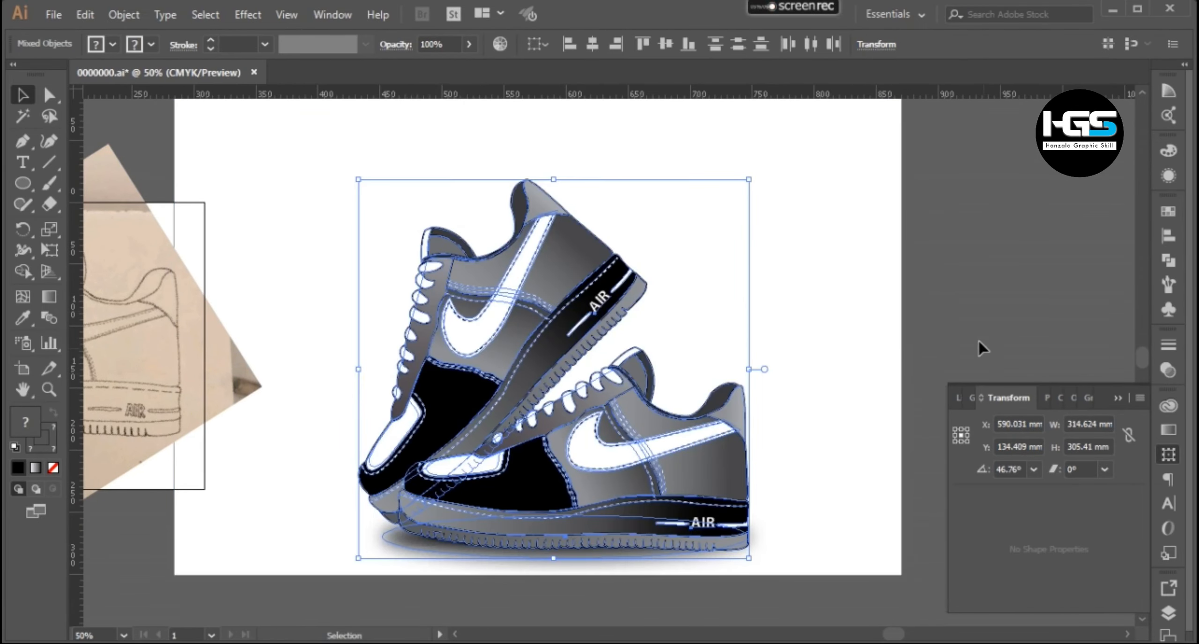
click(980, 348)
drag(493, 354, 504, 325)
click(780, 298)
Lock the white background rectangle
click(483, 563)
click(314, 547)
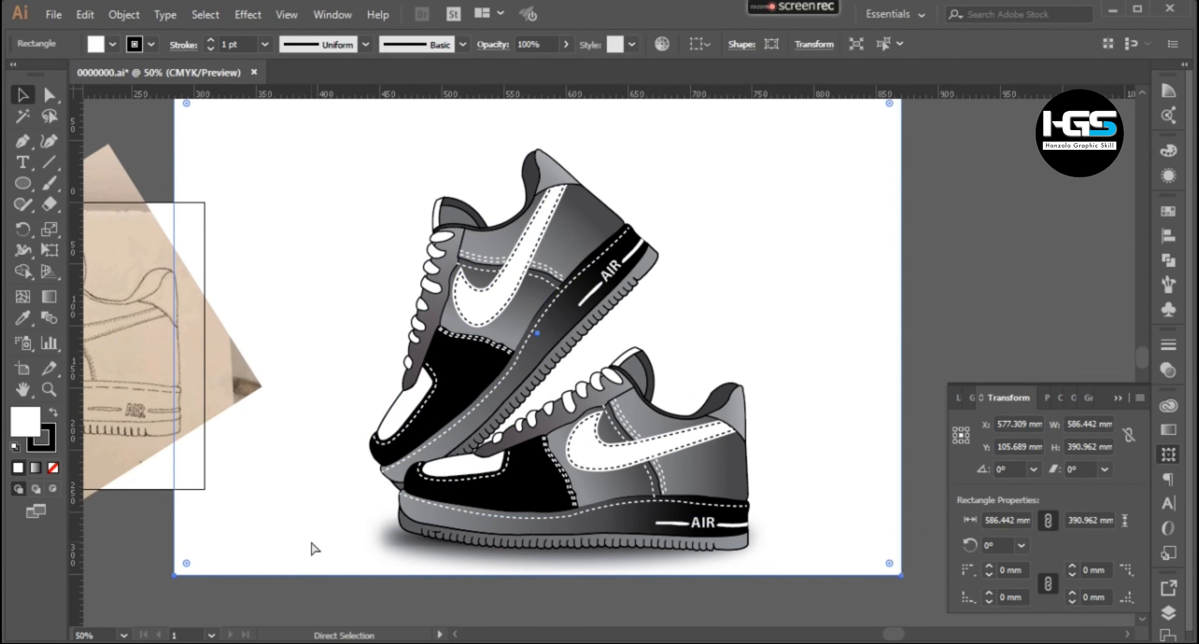
key(ctrl+2)
Duplicate the shadow ellipse, rotate the copy to about 48° and place it along the tilted shoe's sole
drag(439, 544, 440, 432)
drag(751, 445, 742, 376)
drag(576, 438, 549, 395)
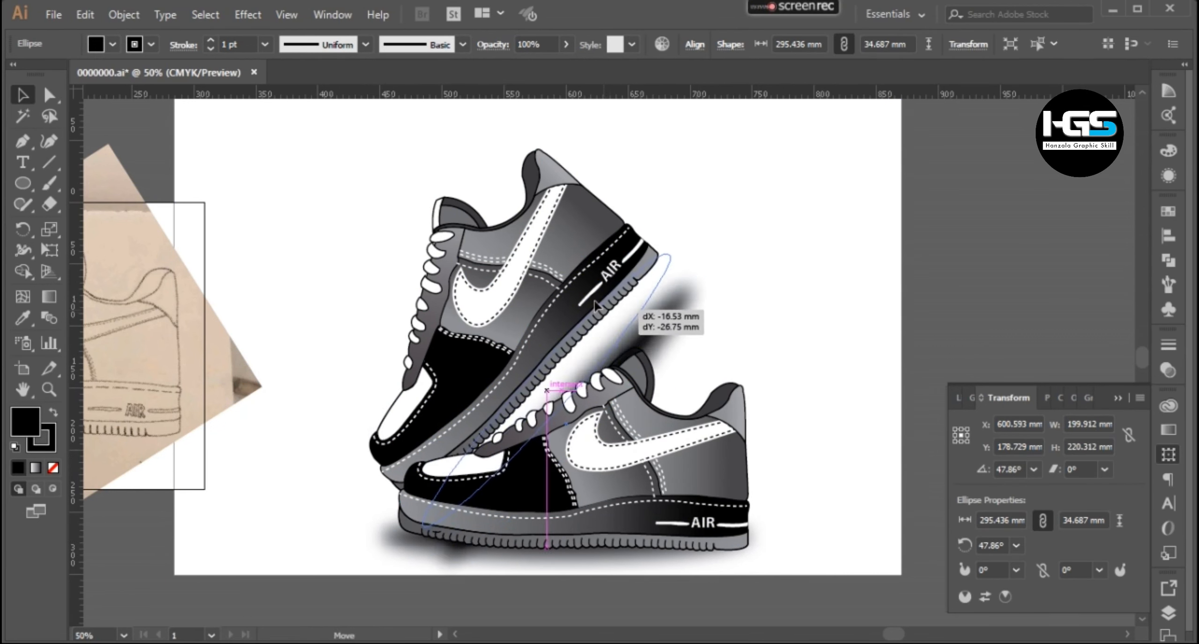
click(728, 341)
Group the tilted shoe with its shadow and shift the group slightly down toward the upright shoe
click(583, 345)
shift+click(492, 316)
key(ctrl+g)
drag(538, 315, 559, 332)
click(291, 441)
Rotate the rear shoe group to a steeper angle behind the upright shoe
click(529, 305)
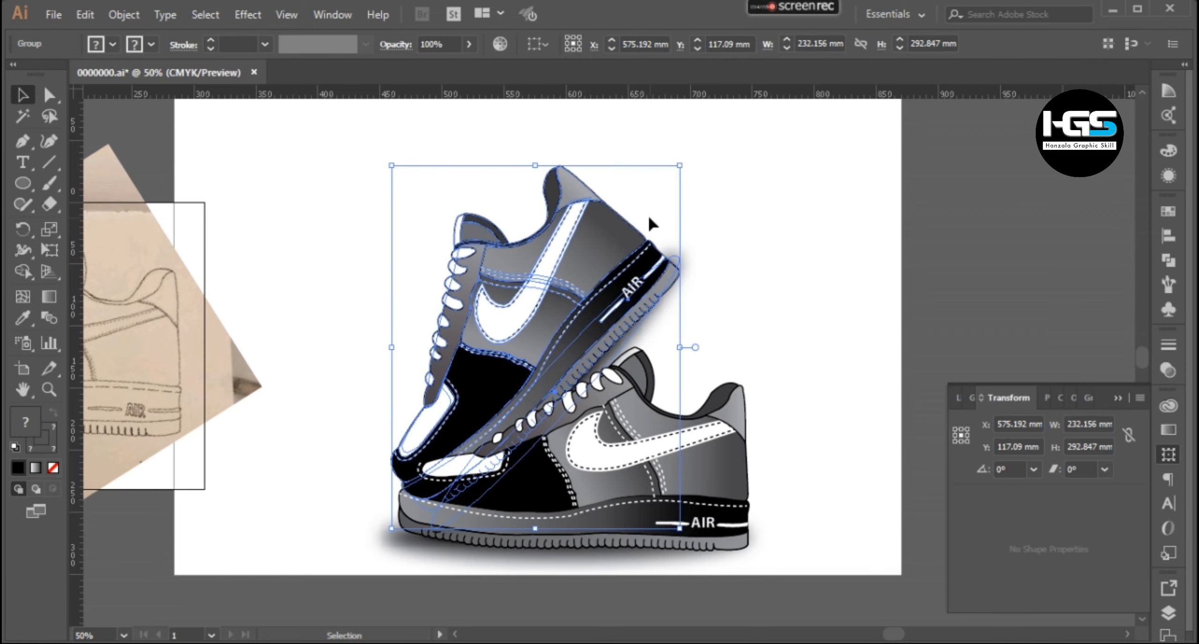
drag(383, 162, 363, 245)
click(760, 298)
Try rotating and moving the upright front shoe without its shadow
click(724, 459)
drag(756, 556, 726, 304)
drag(625, 449, 649, 373)
key(ctrl+z)
key(ctrl+z)
Group the front shoe with its shadow, tilt it to match the rear shoe and place it overlapping alongside
shift+click(616, 557)
key(ctrl+f)
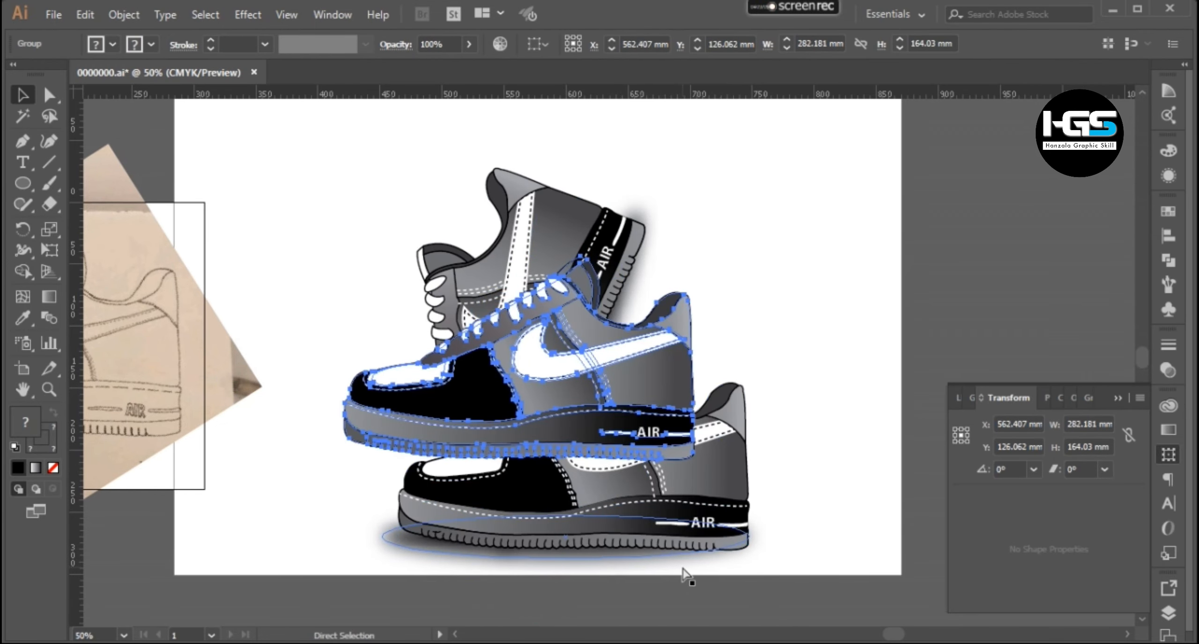
key(ctrl+z)
key(ctrl+g)
drag(599, 518, 635, 455)
drag(612, 472, 657, 453)
click(693, 520)
click(508, 436)
shift+click(608, 498)
click(797, 520)
drag(796, 521, 720, 558)
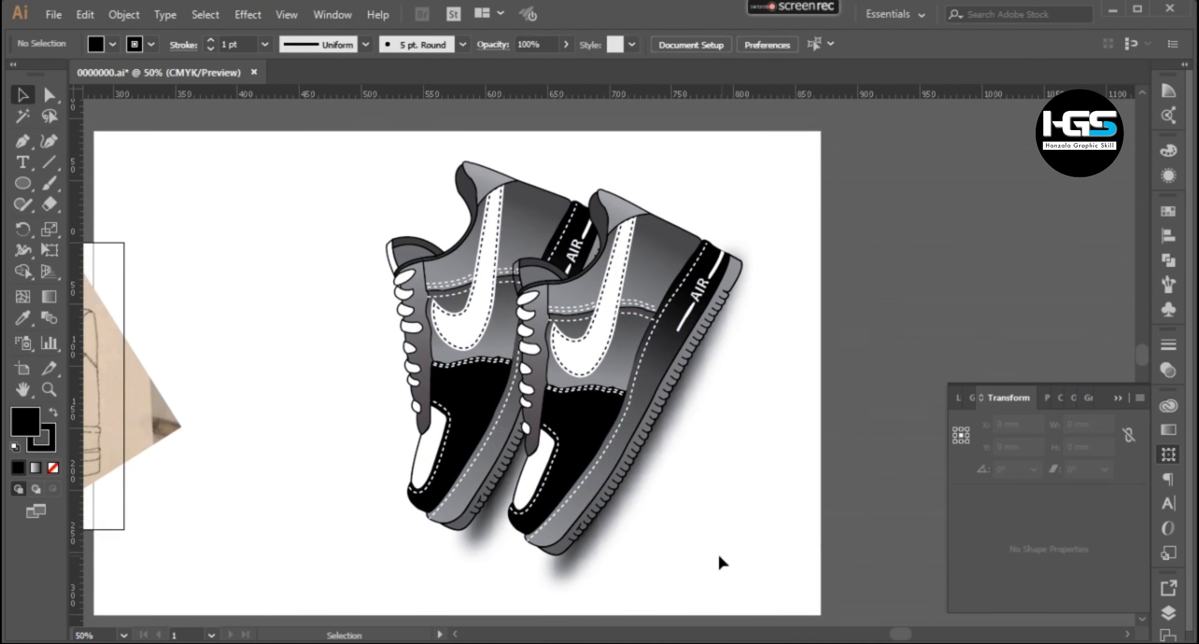
Scale both grouped shoes up together to about 310 mm overall width
click(461, 478)
key(ctrl+a)
drag(358, 611, 348, 613)
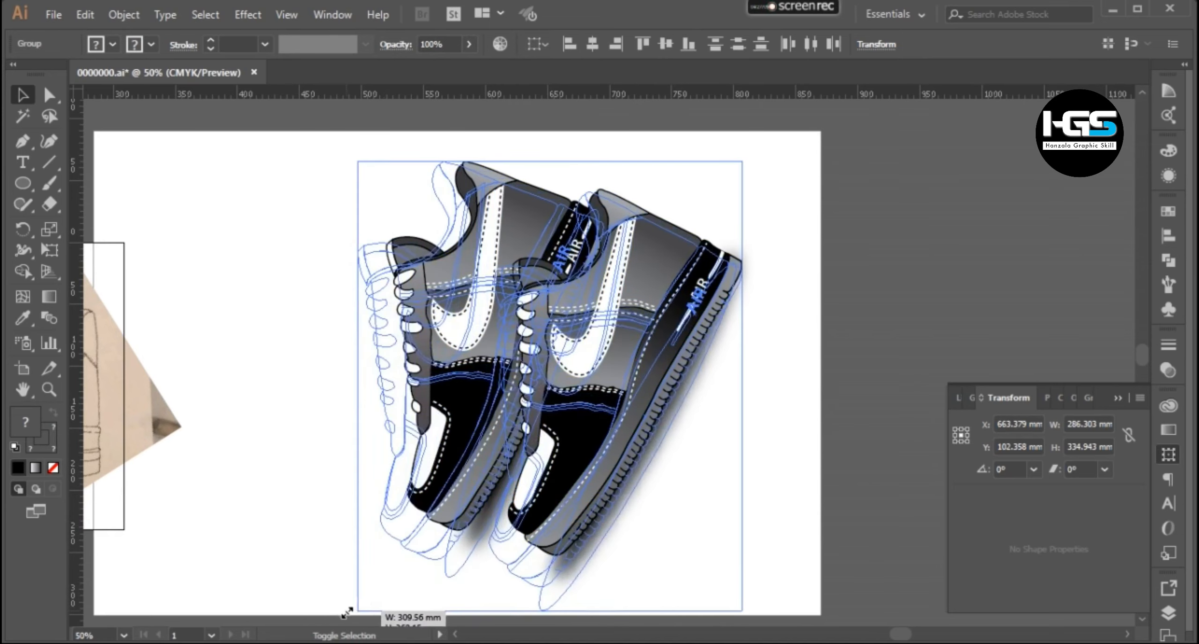
click(744, 487)
drag(741, 482, 789, 461)
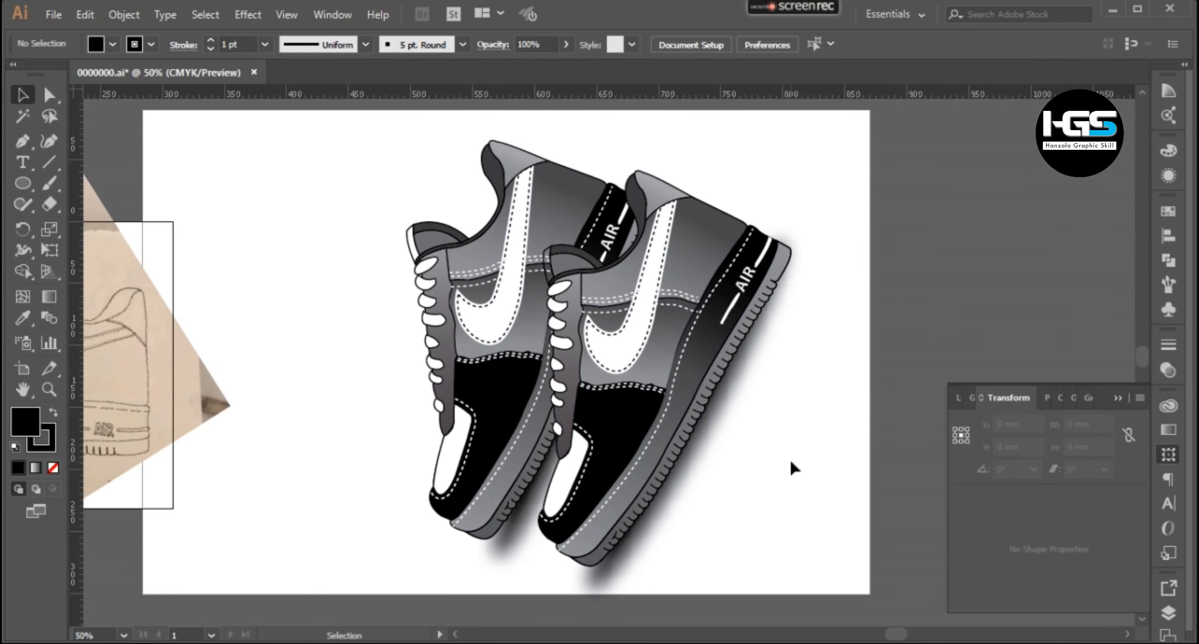
Rotate both shoes together by 315° so the pair sits at a flatter angle
key(ctrl+a)
drag(810, 160, 838, 516)
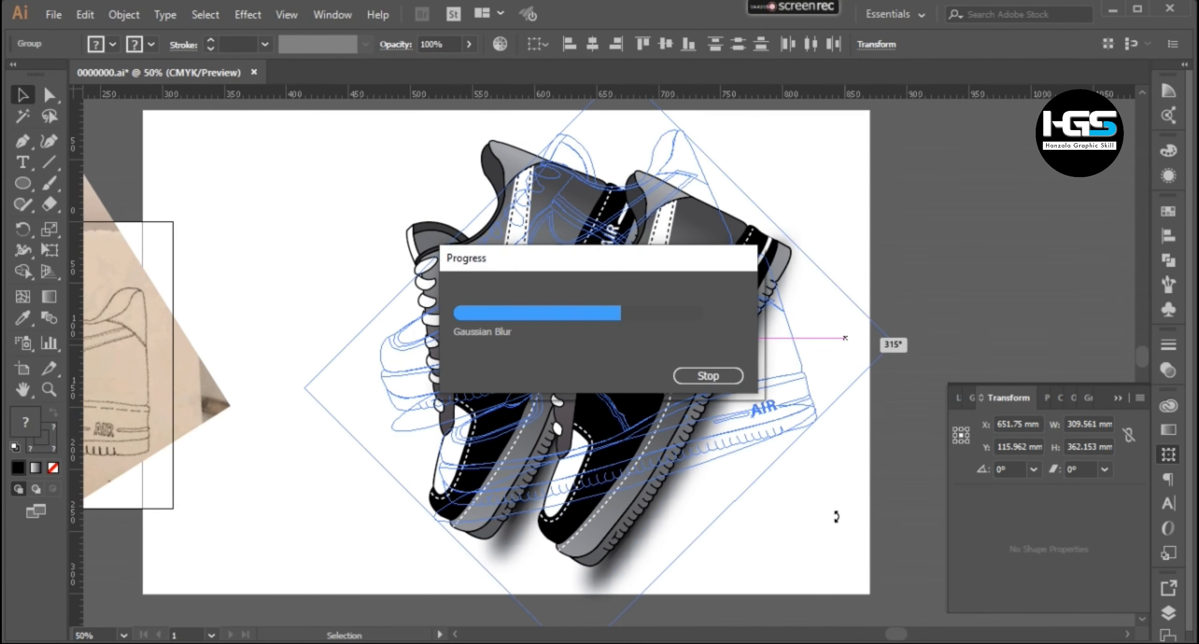
click(838, 523)
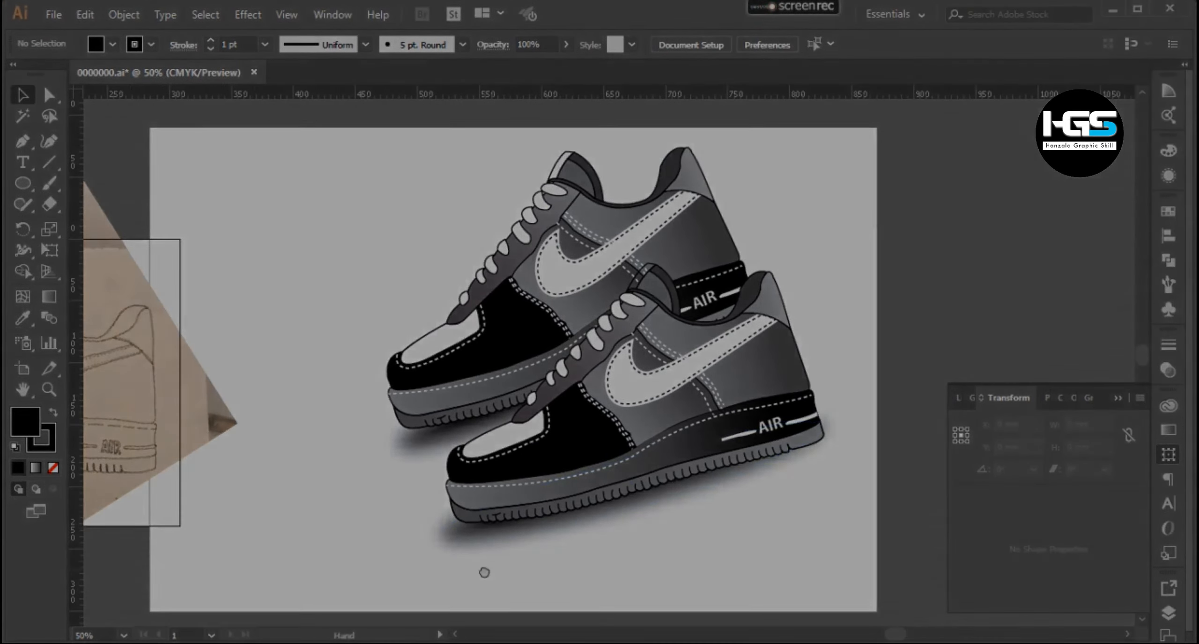